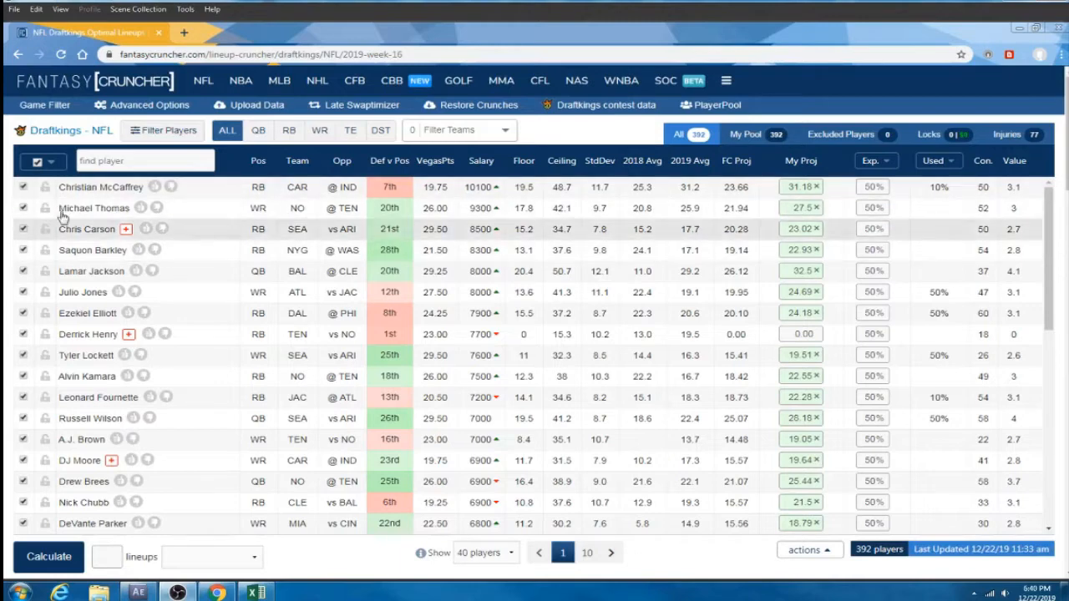
# Step: Clear the slate filter in the game filter and choose the 12/22 1:00 pm 11 Games slate again
pyautogui.click(57, 109)
pyautogui.click(154, 209)
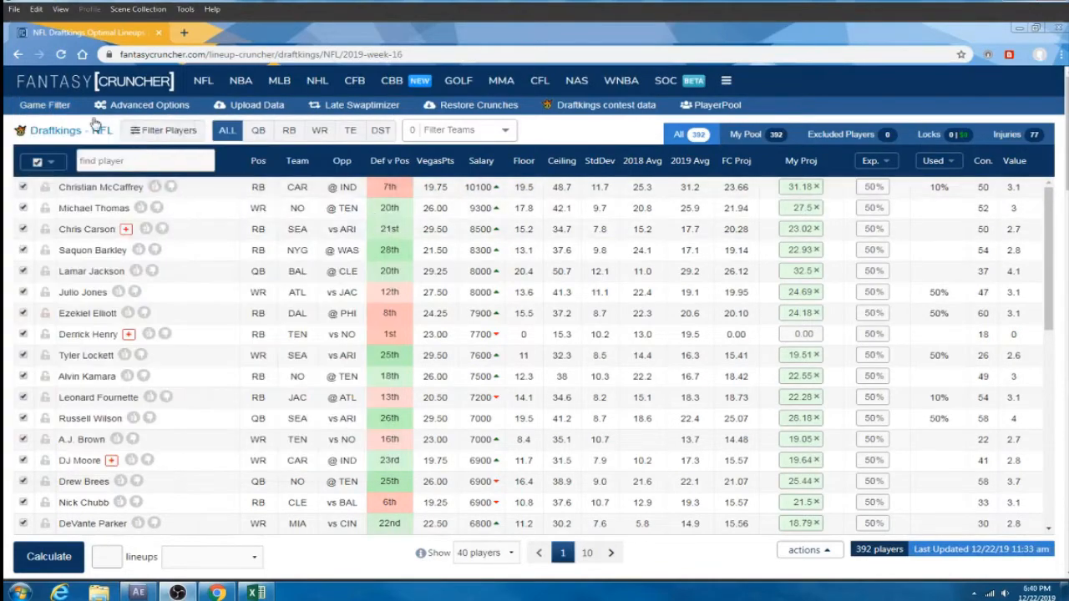
pyautogui.moveTo(52, 110)
pyautogui.click(251, 158)
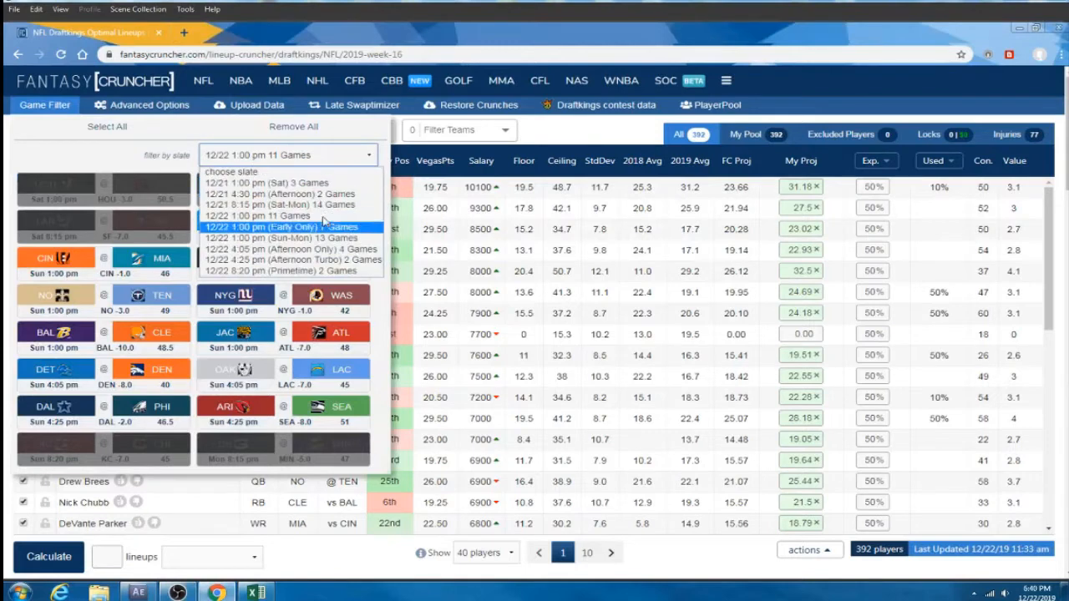
pyautogui.click(321, 173)
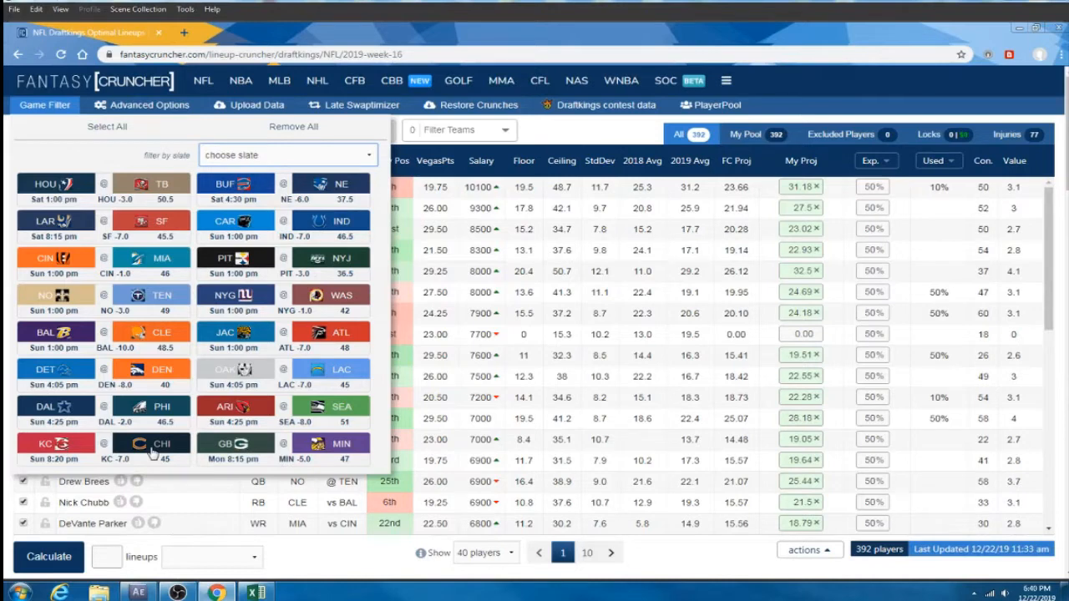
pyautogui.click(368, 156)
pyautogui.click(341, 215)
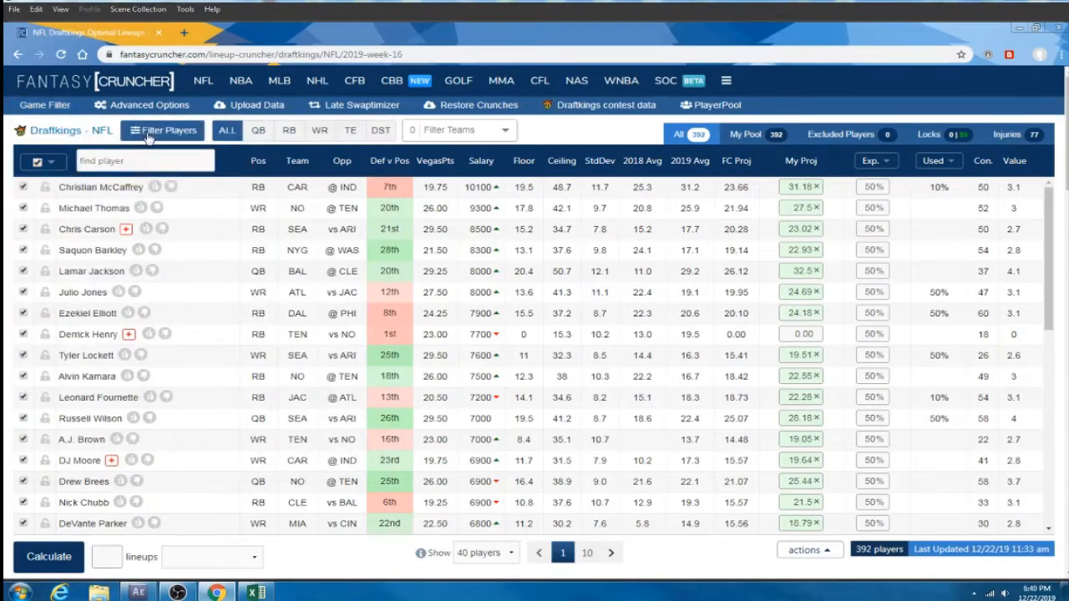
# Step: Examine the Player Name and Projection columns in the data upload table and close it
pyautogui.click(255, 106)
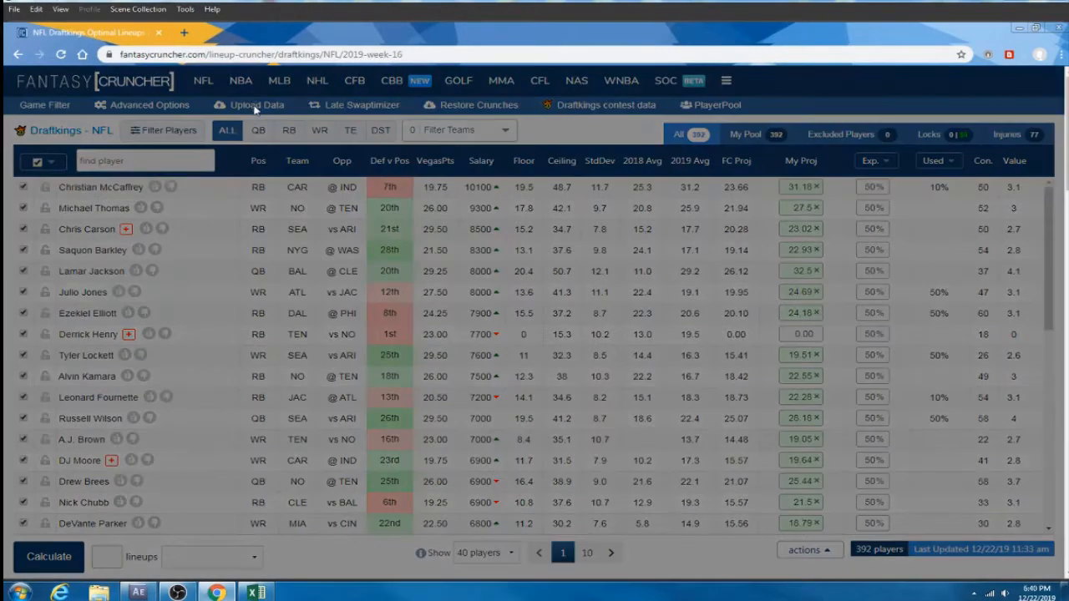
pyautogui.moveTo(301, 238); pyautogui.dragTo(410, 239)
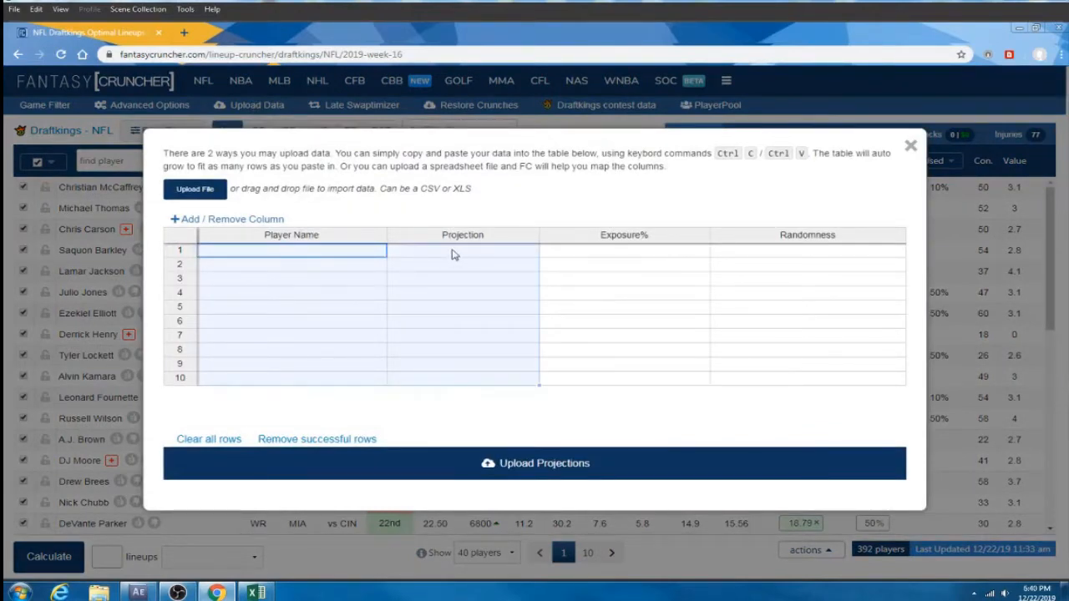
pyautogui.click(910, 147)
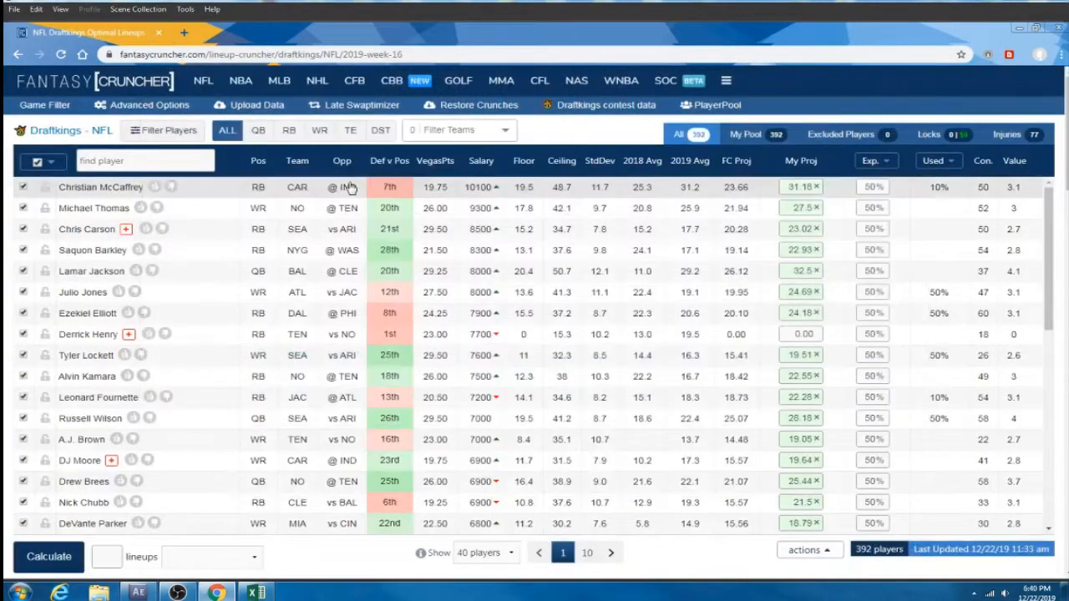
# Step: Set the global exposure to 50% in the general advanced options
pyautogui.click(150, 107)
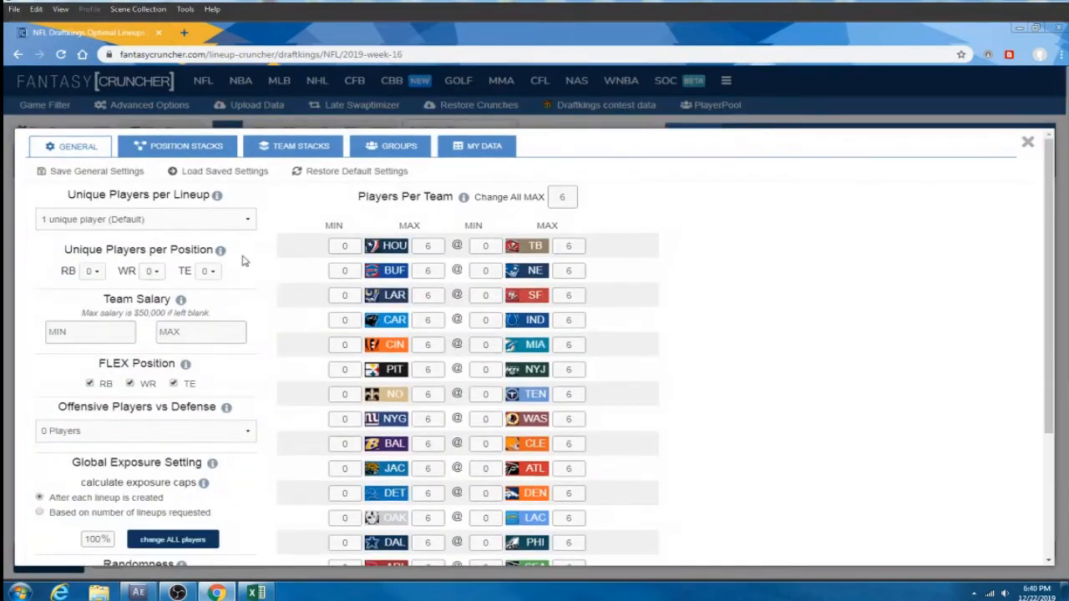
pyautogui.scroll(-3, 272, 287)
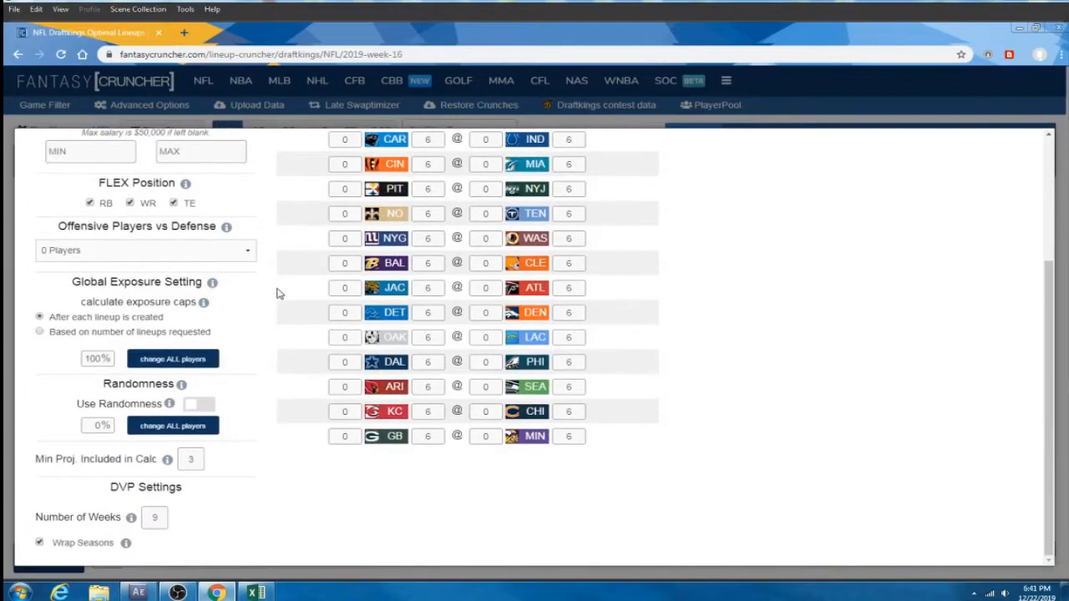
pyautogui.moveTo(66, 290); pyautogui.dragTo(119, 370)
pyautogui.click(259, 371)
pyautogui.write('50')
# Step: Try a maximum team salary of 48500 and clear the field again
pyautogui.scroll(3, 203, 399)
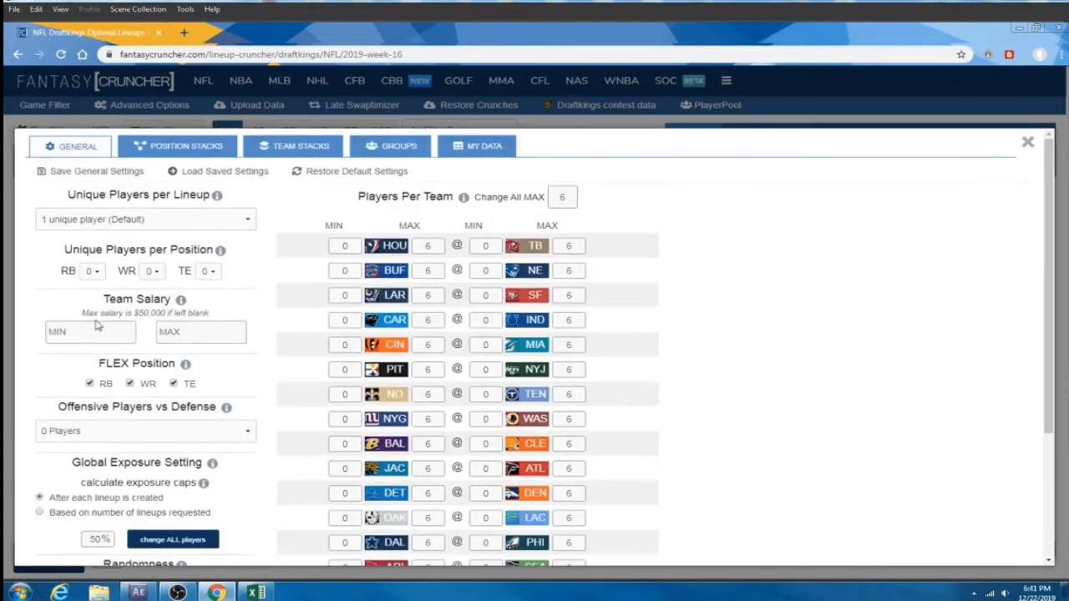
pyautogui.click(182, 335)
pyautogui.write('48500')
pyautogui.moveTo(135, 312); pyautogui.dragTo(178, 332)
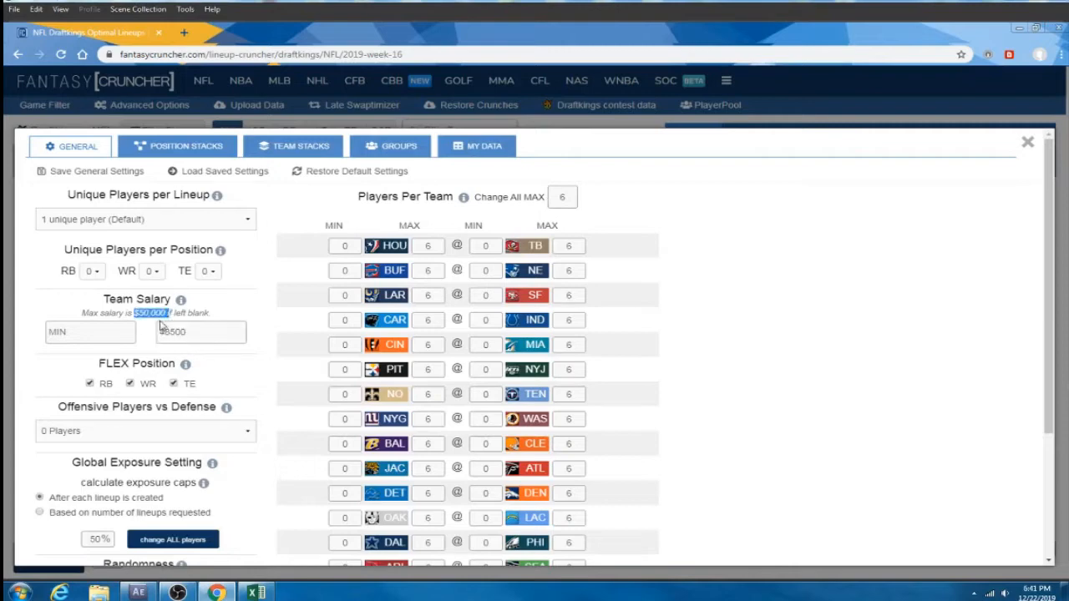
pyautogui.click(109, 334)
pyautogui.moveTo(198, 338); pyautogui.dragTo(152, 334)
pyautogui.press('BackSpace')
pyautogui.click(99, 340)
# Step: Review the available choices for unique players per lineup without changing the default
pyautogui.click(248, 220)
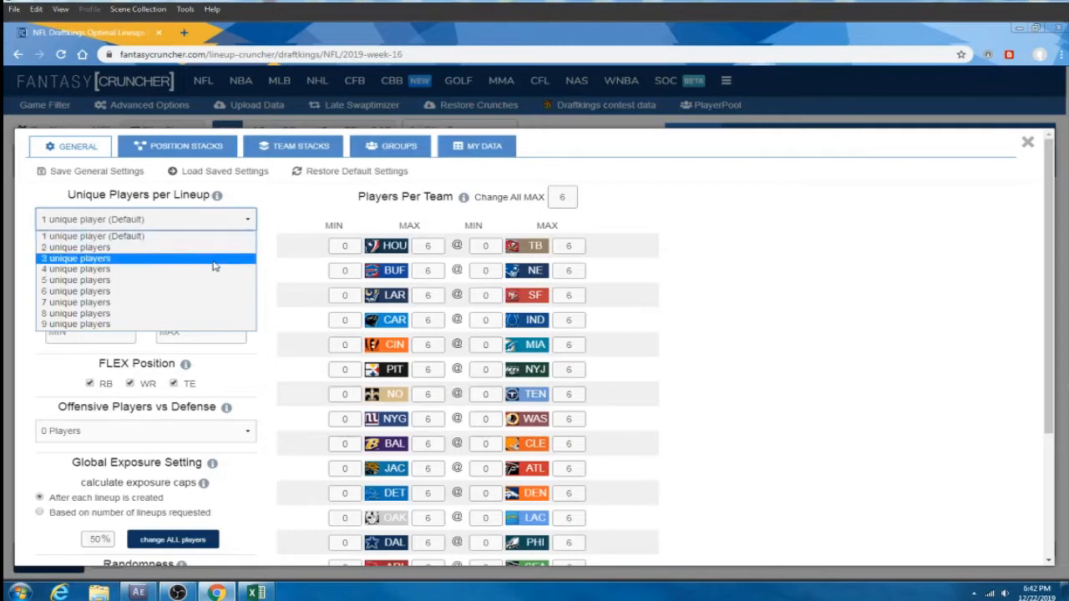
pyautogui.click(249, 222)
pyautogui.click(247, 219)
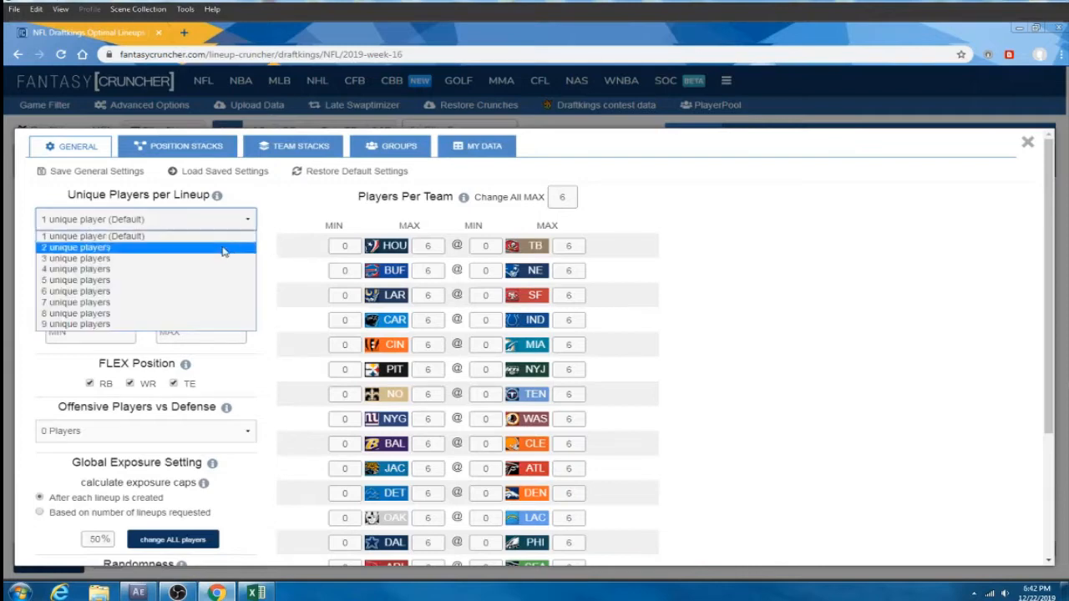
pyautogui.click(267, 259)
# Step: Review the global exposure setting in the general options
pyautogui.scroll(-1, 282, 322)
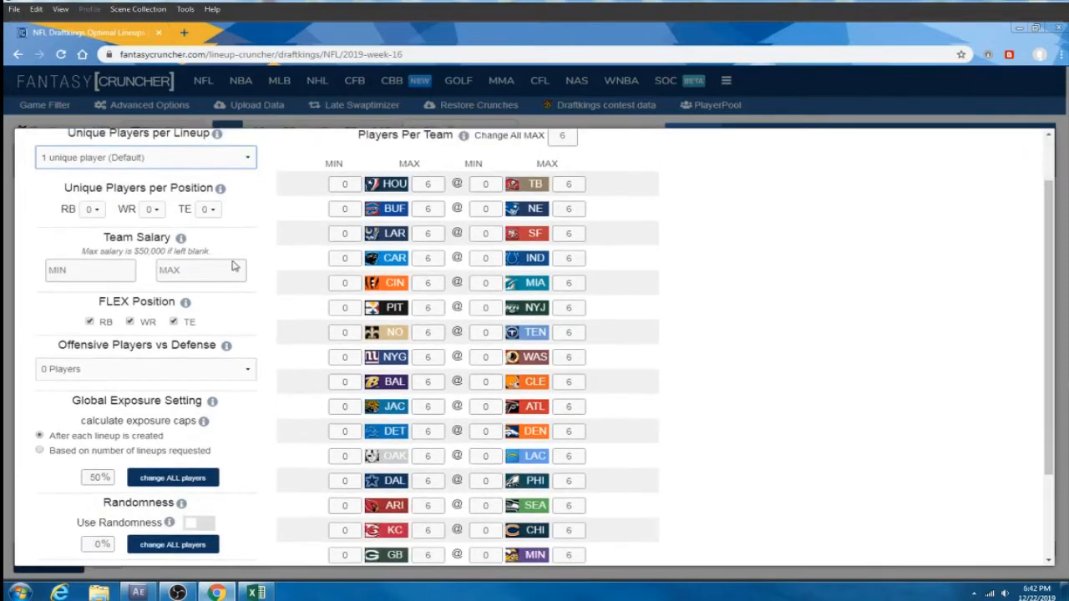
pyautogui.scroll(-1, 305, 294)
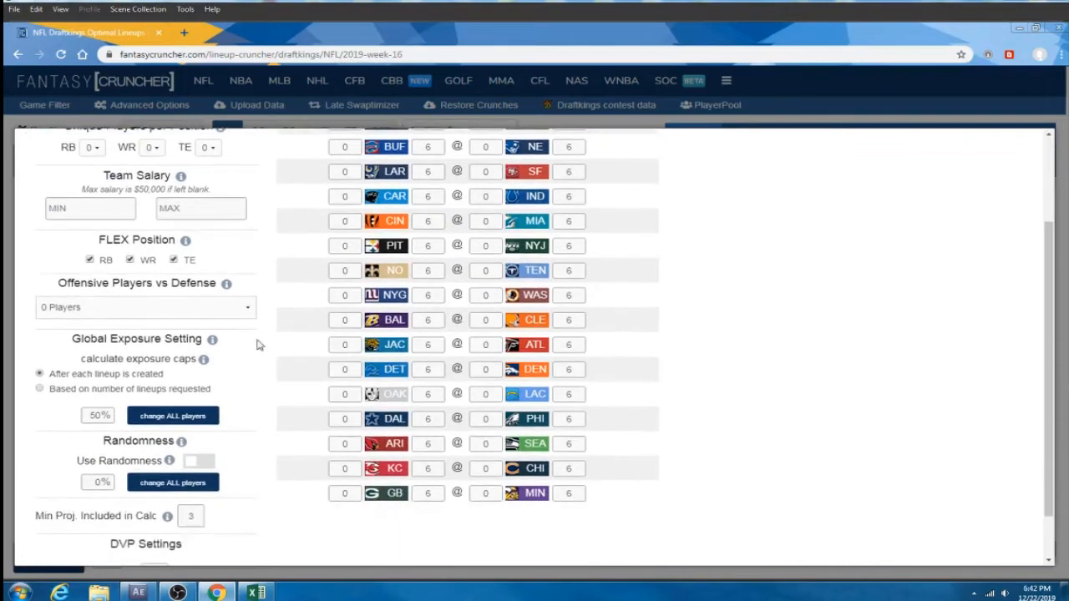
pyautogui.moveTo(73, 339); pyautogui.dragTo(198, 339)
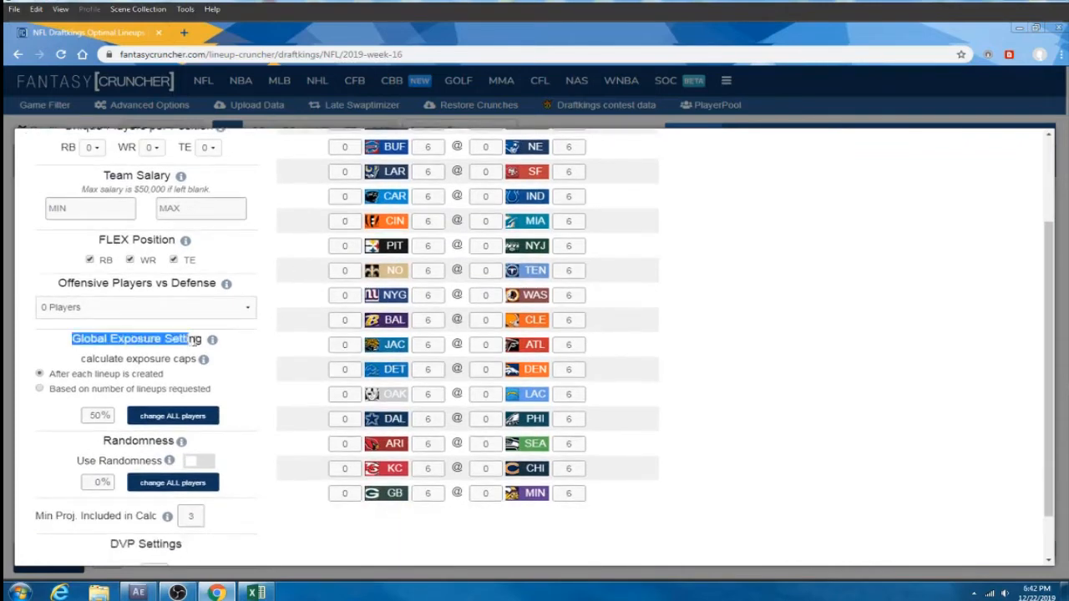
pyautogui.click(97, 415)
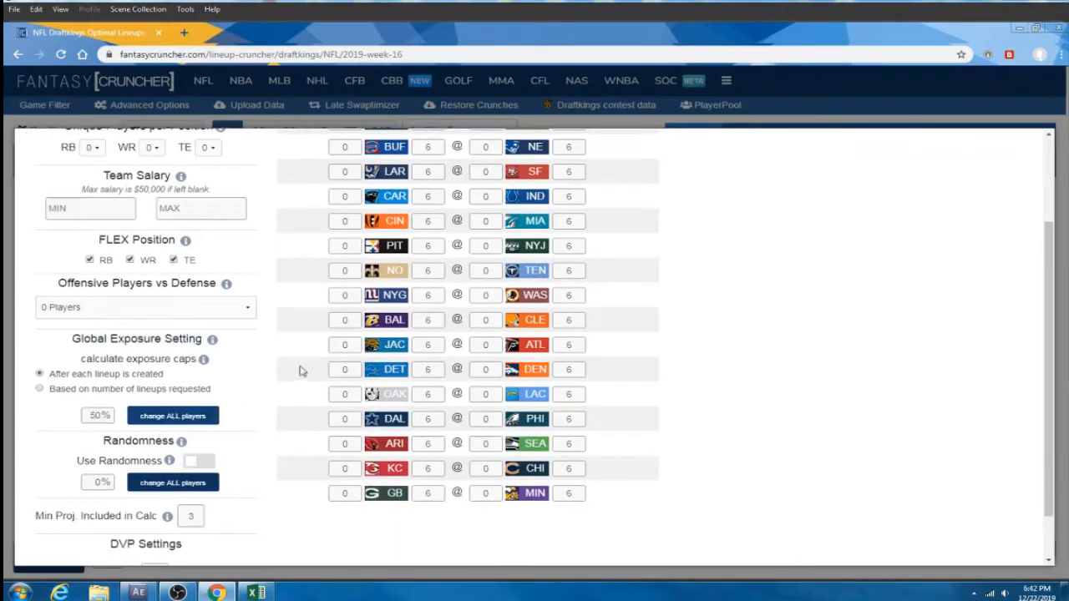
pyautogui.scroll(1, 302, 371)
pyautogui.scroll(1, 302, 370)
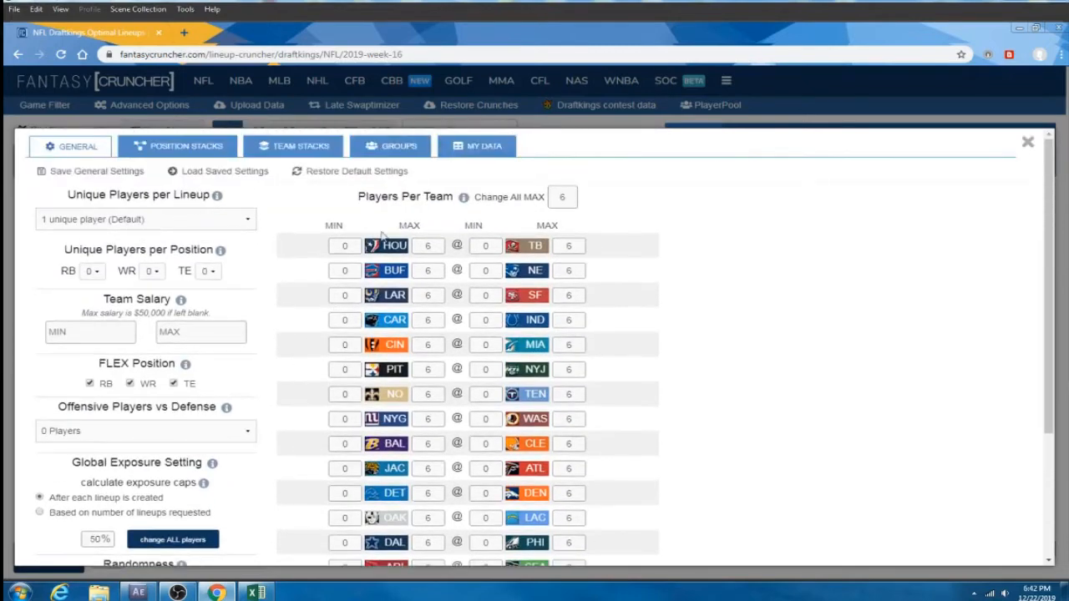
# Step: Try limiting ATL to a maximum of 2 players and requiring a minimum of 4 BAL players
pyautogui.moveTo(358, 196); pyautogui.dragTo(547, 198)
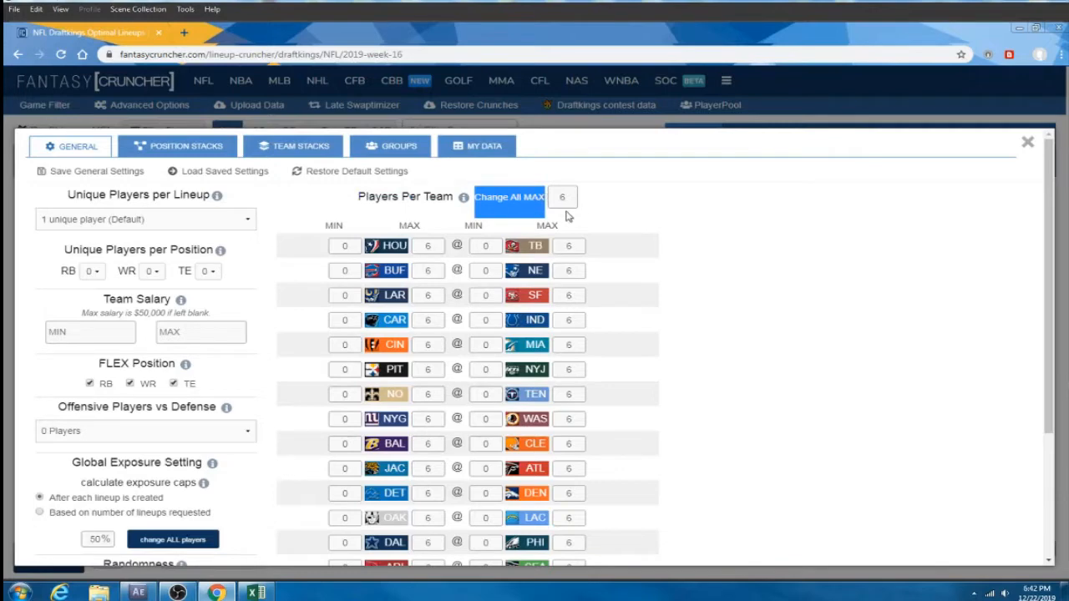
pyautogui.scroll(-3, 590, 266)
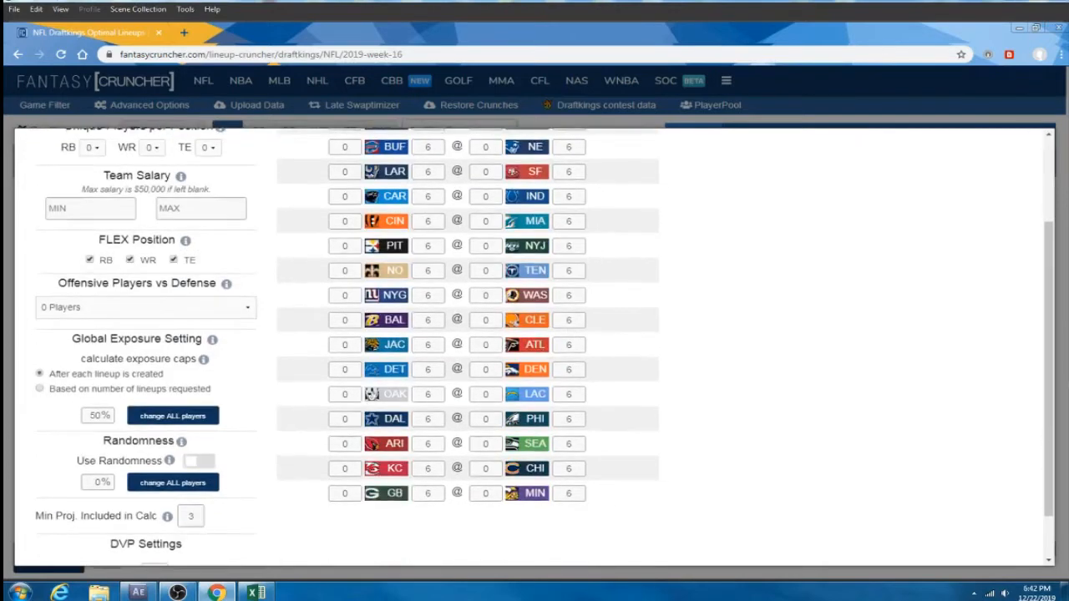
pyautogui.doubleClick(568, 345)
pyautogui.write('2')
pyautogui.doubleClick(569, 321)
pyautogui.click(344, 321)
pyautogui.write('4')
pyautogui.press('Tab')
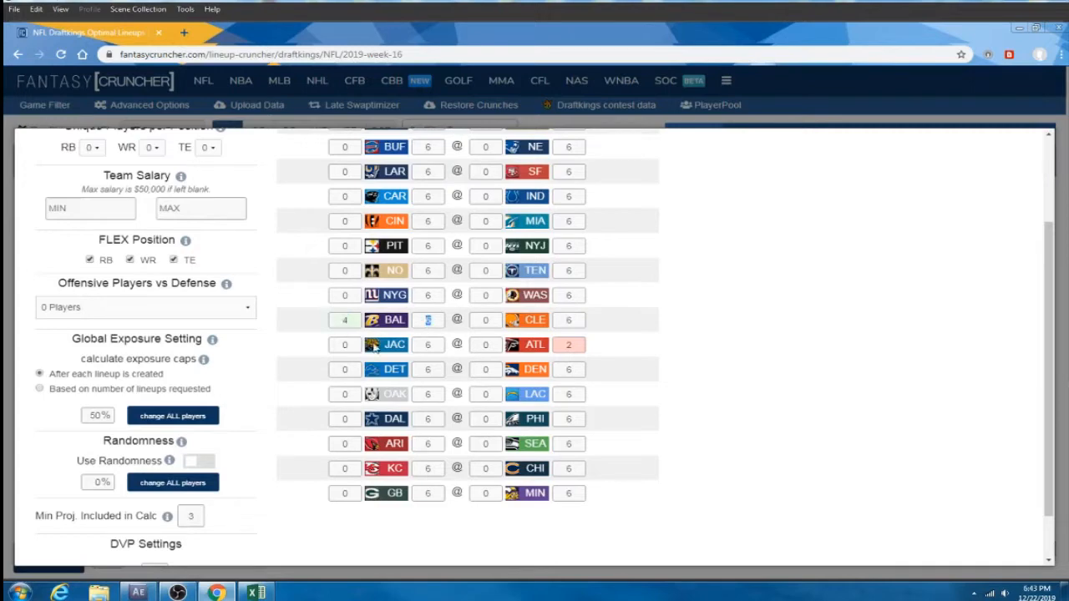
# Step: Reset the BAL minimum to 0 and the ATL maximum to 6 players
pyautogui.click(341, 325)
pyautogui.write('0')
pyautogui.click(567, 347)
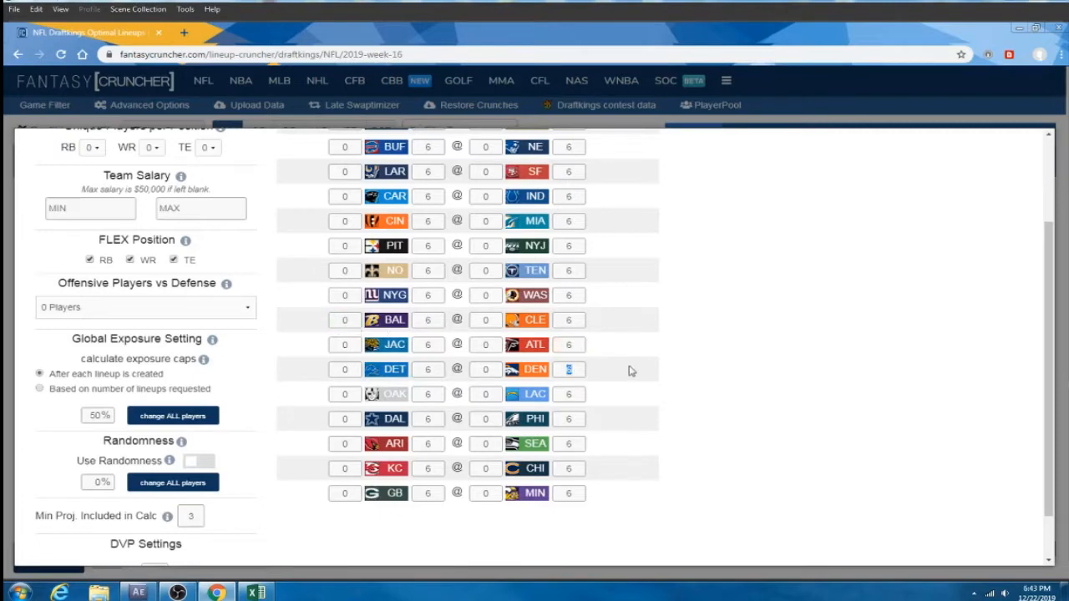
# Step: Delete both existing positional stacking rules, the QB stack and the WR opposing-team stack
pyautogui.scroll(5, 628, 370)
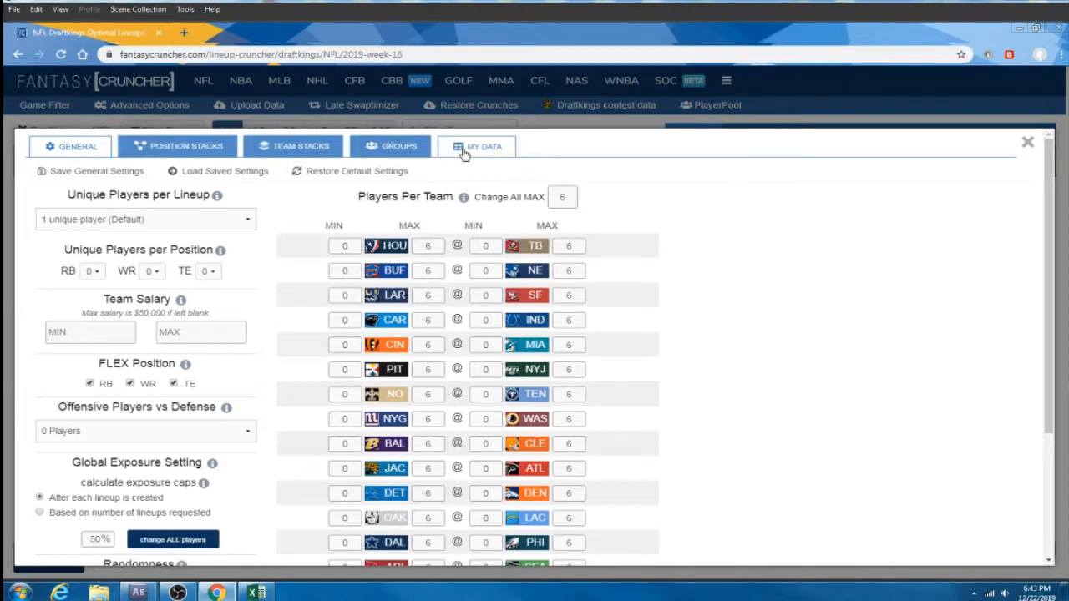
pyautogui.click(200, 155)
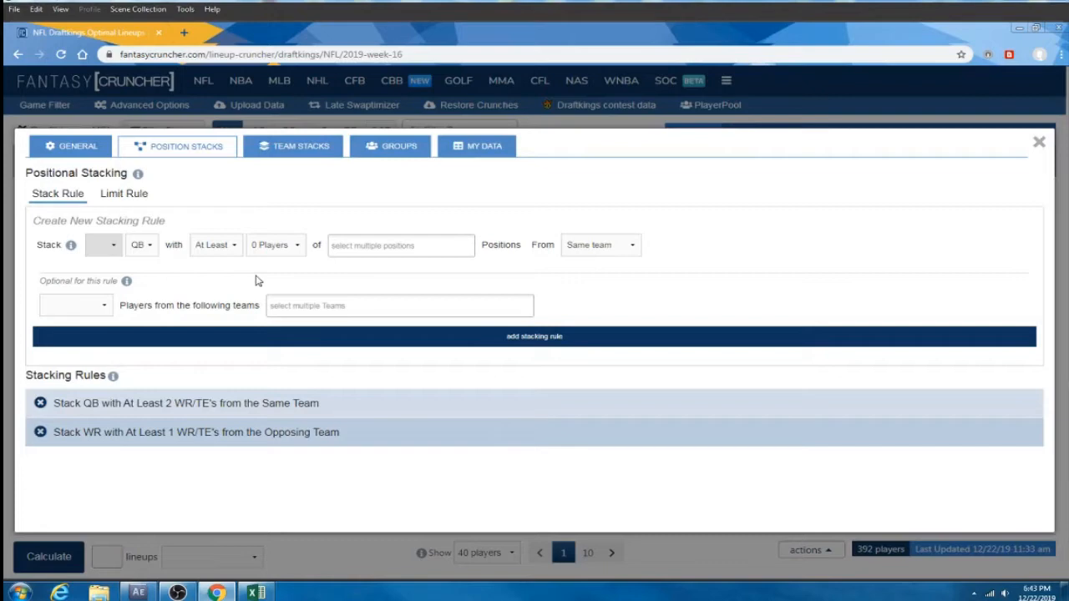
pyautogui.click(40, 432)
pyautogui.click(41, 403)
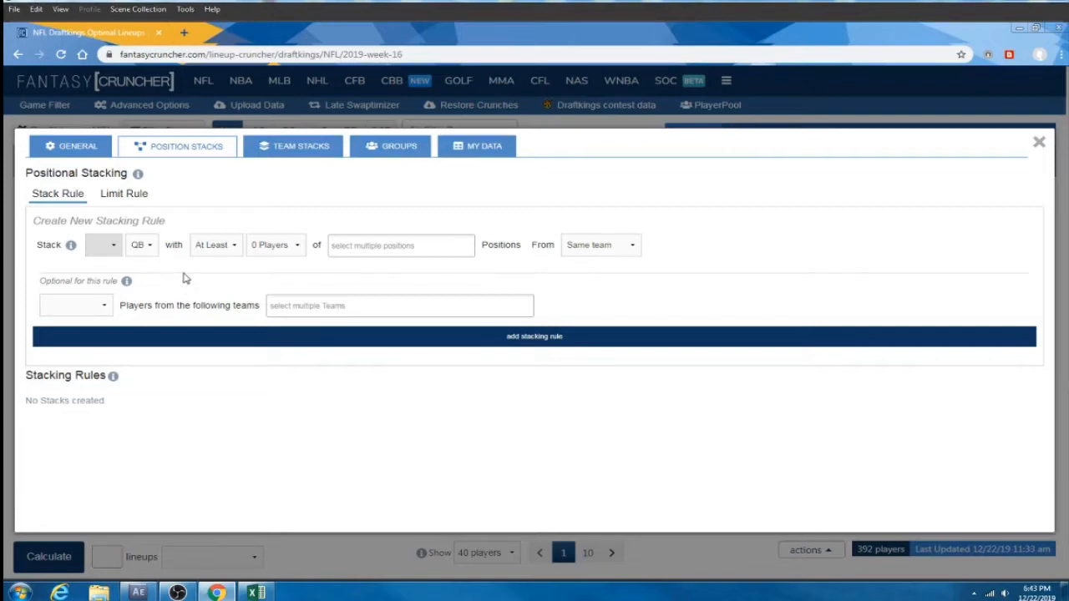
# Step: Add a stacking rule pairing the QB with at least 1 WR or TE player from the same team
pyautogui.click(148, 249)
pyautogui.click(148, 249)
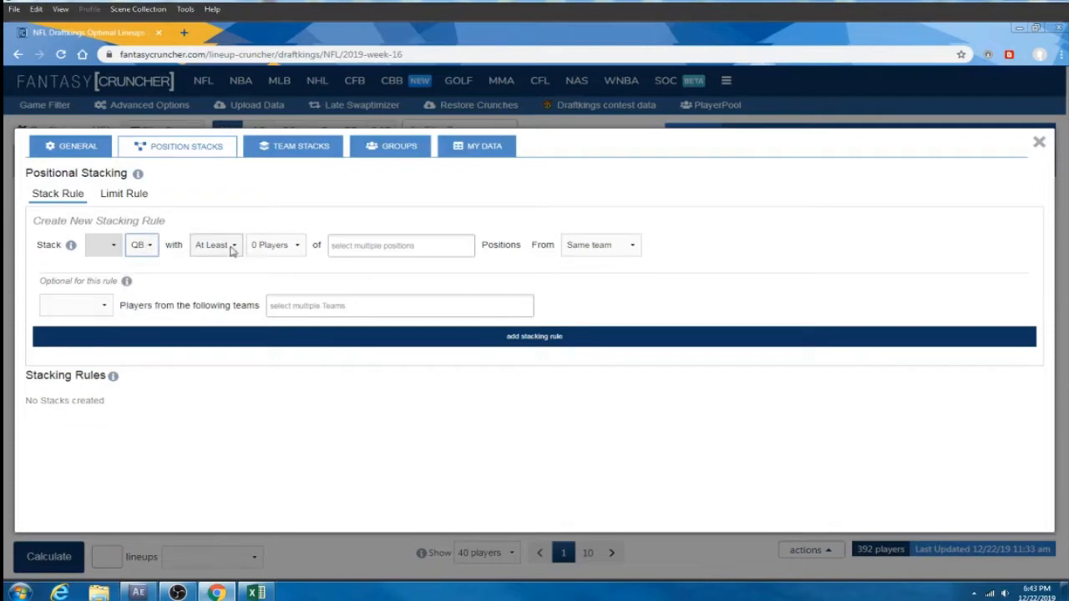
pyautogui.click(275, 245)
pyautogui.click(269, 270)
pyautogui.click(363, 245)
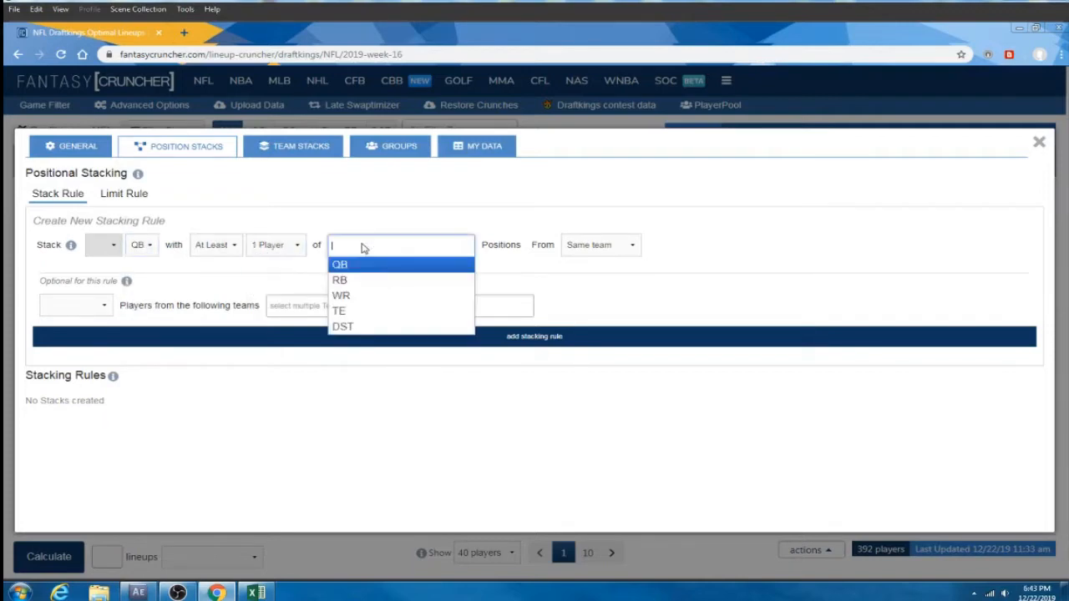
pyautogui.click(359, 294)
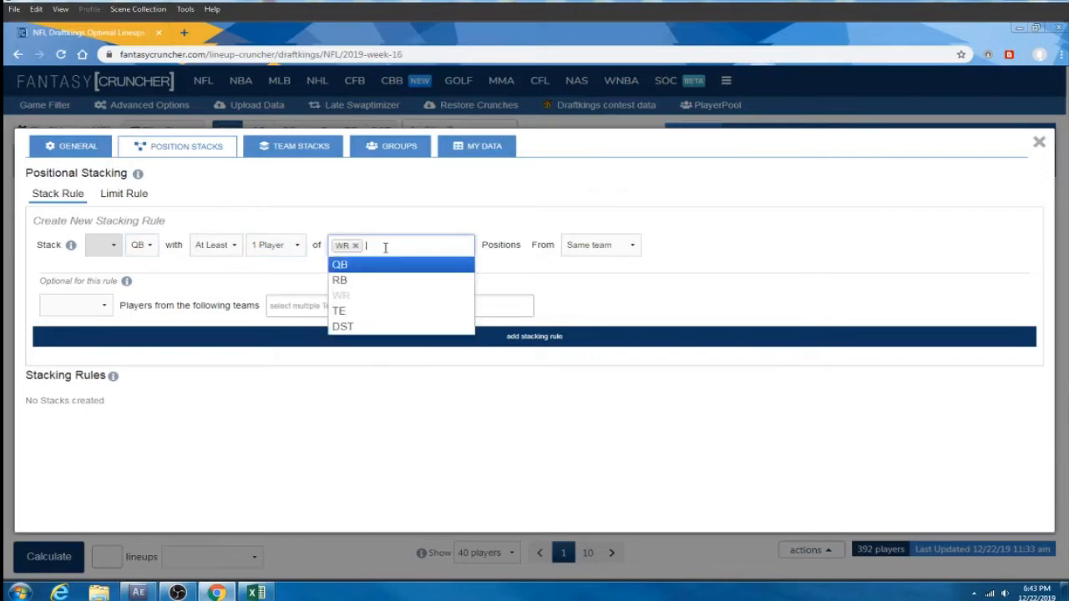
pyautogui.click(364, 311)
pyautogui.click(603, 247)
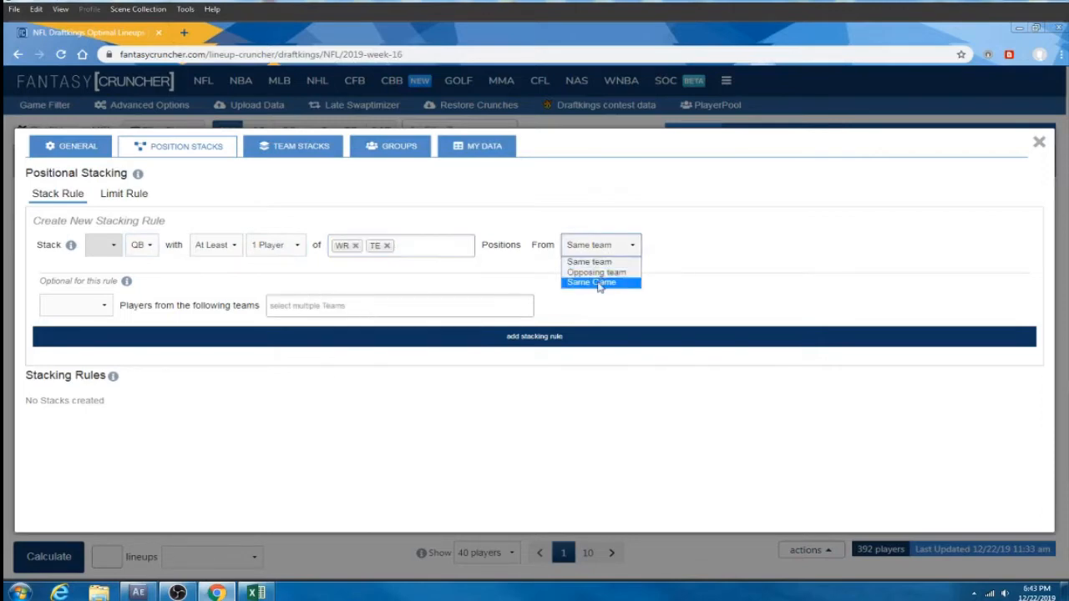
pyautogui.click(601, 263)
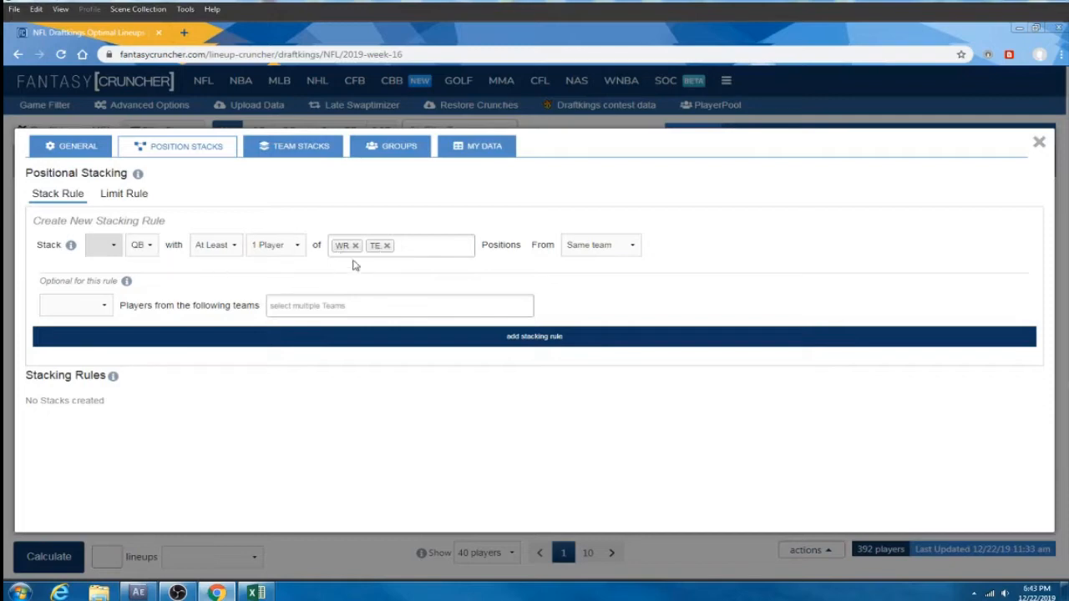
pyautogui.click(389, 339)
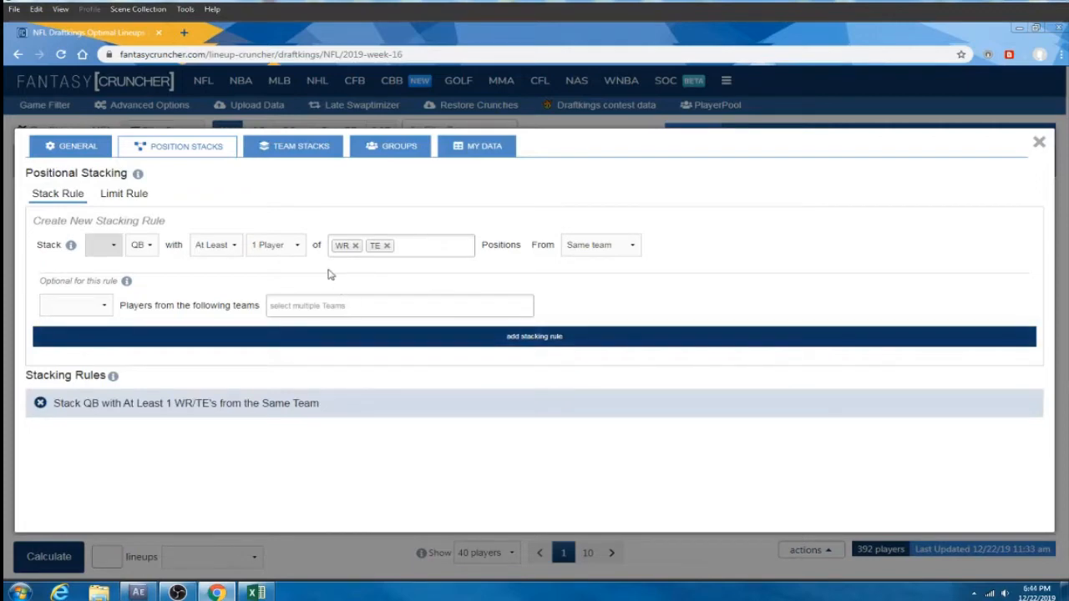
# Step: Replace the stacking rule with one pairing the QB with at least 2 WR or TE players from the same team
pyautogui.click(40, 402)
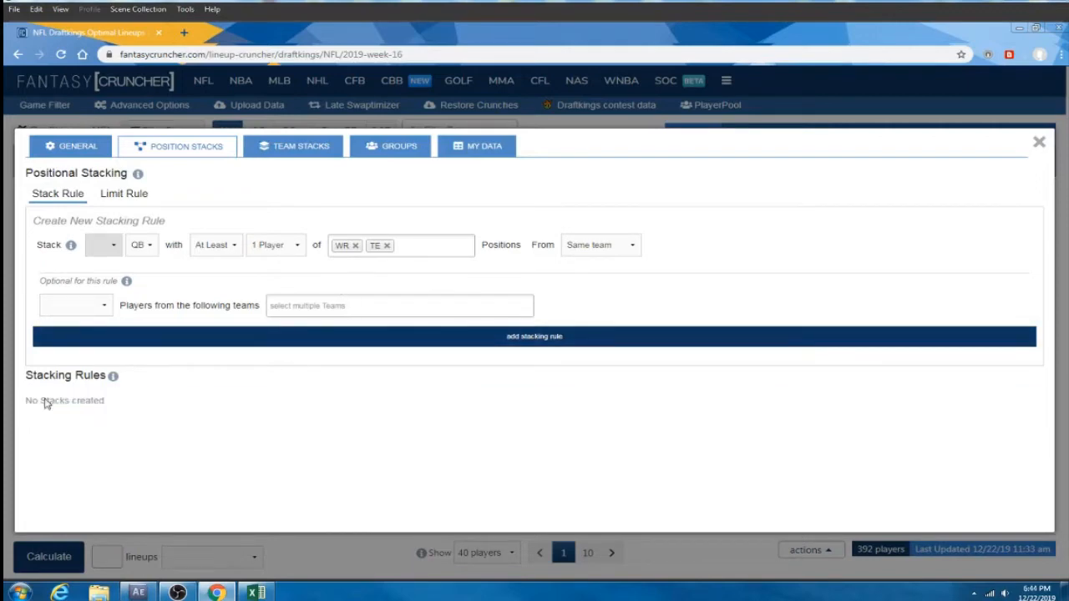
pyautogui.click(275, 245)
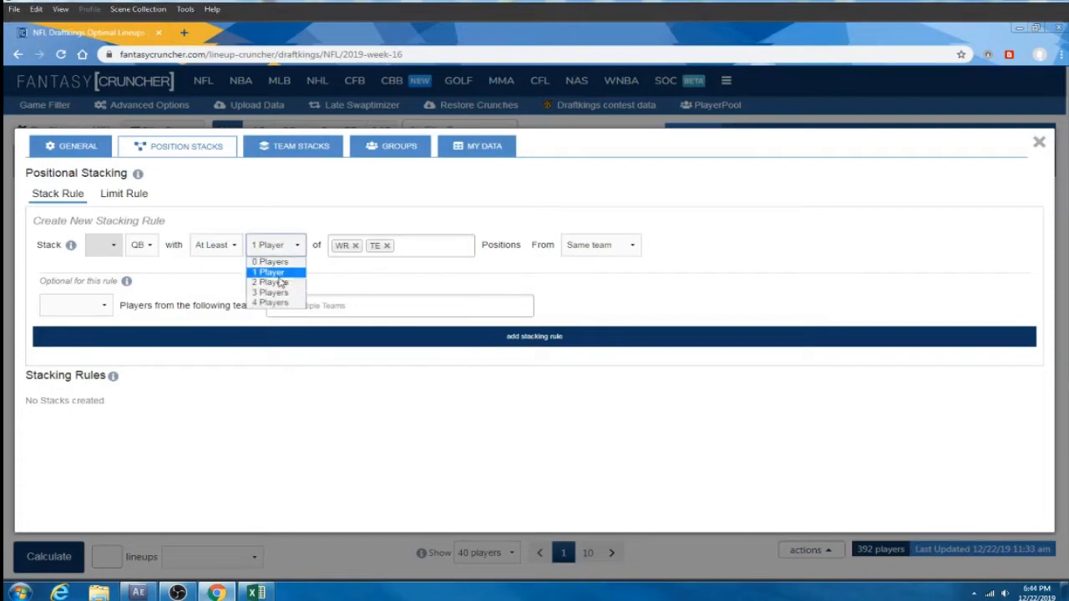
pyautogui.click(276, 279)
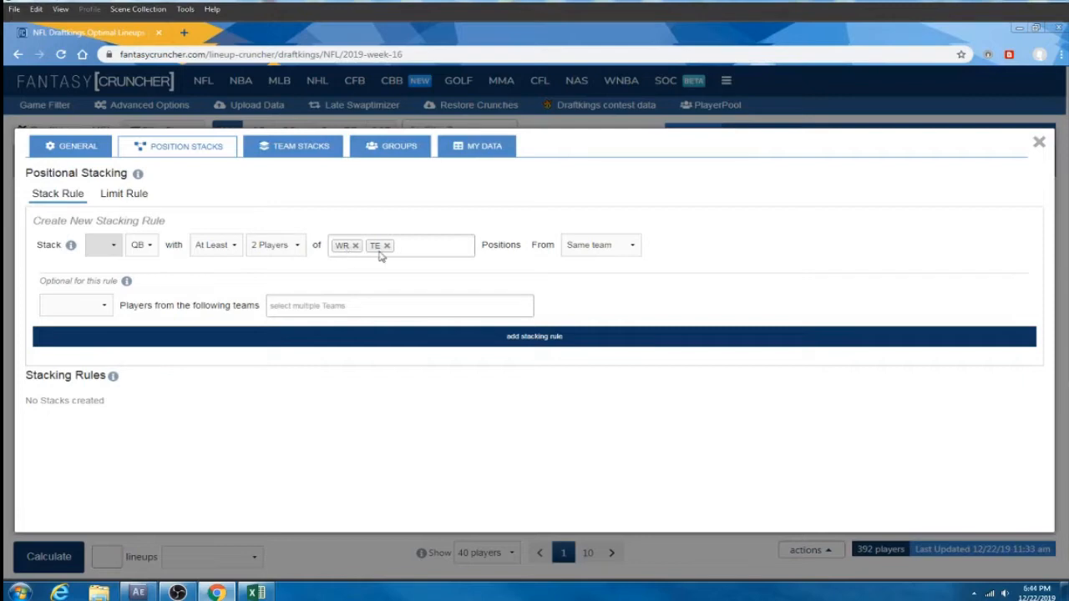
pyautogui.click(279, 338)
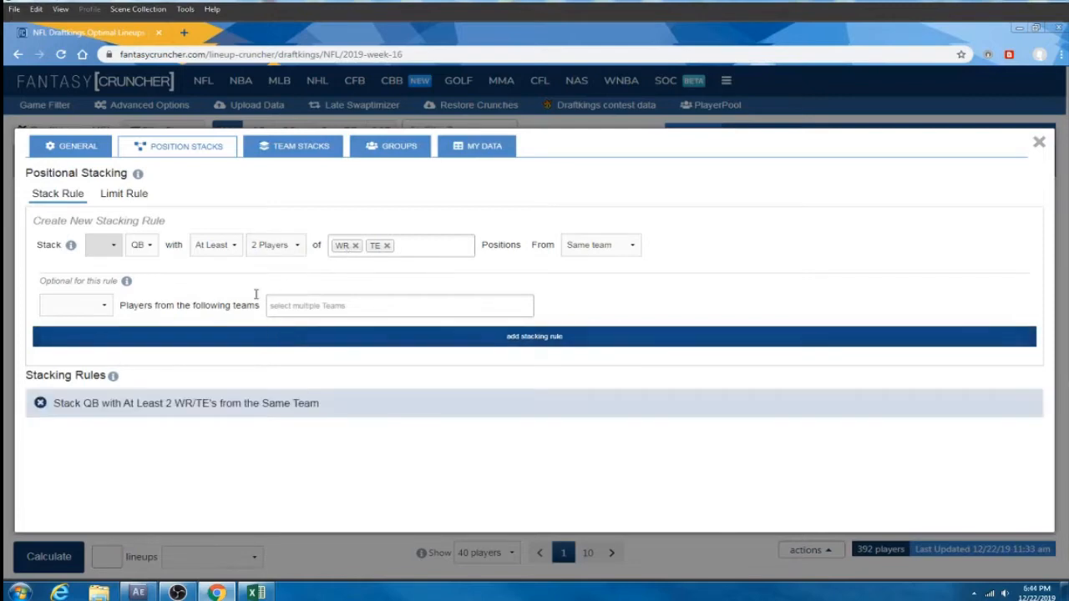
# Step: Configure a new stacking rule for WR with at least 1 player from the opposing team, clearing the WR and TE partner positions
pyautogui.click(149, 246)
pyautogui.click(142, 283)
pyautogui.click(230, 245)
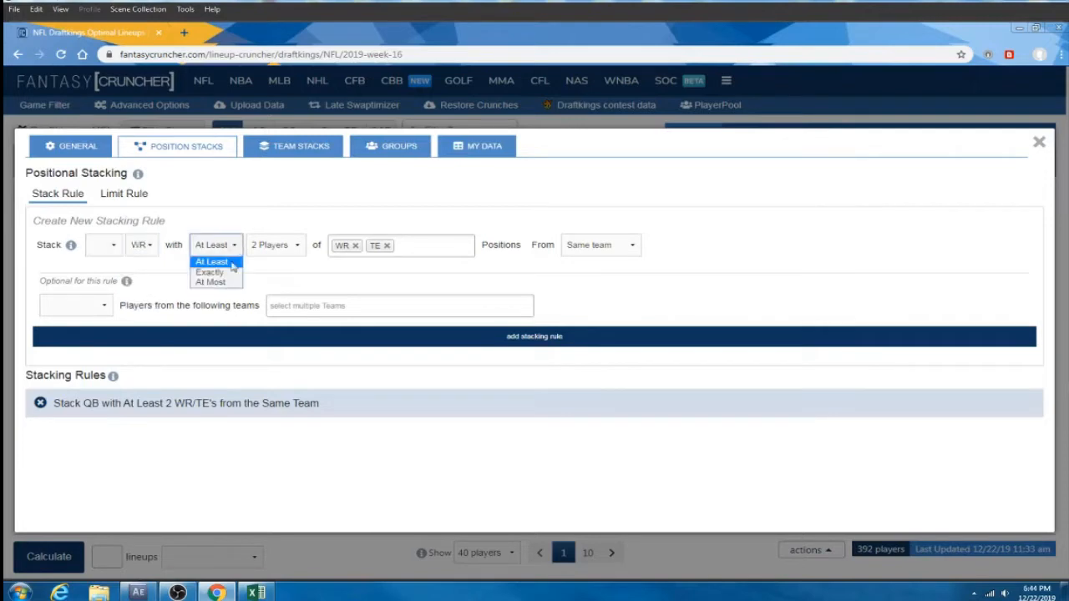
pyautogui.click(228, 264)
pyautogui.click(275, 246)
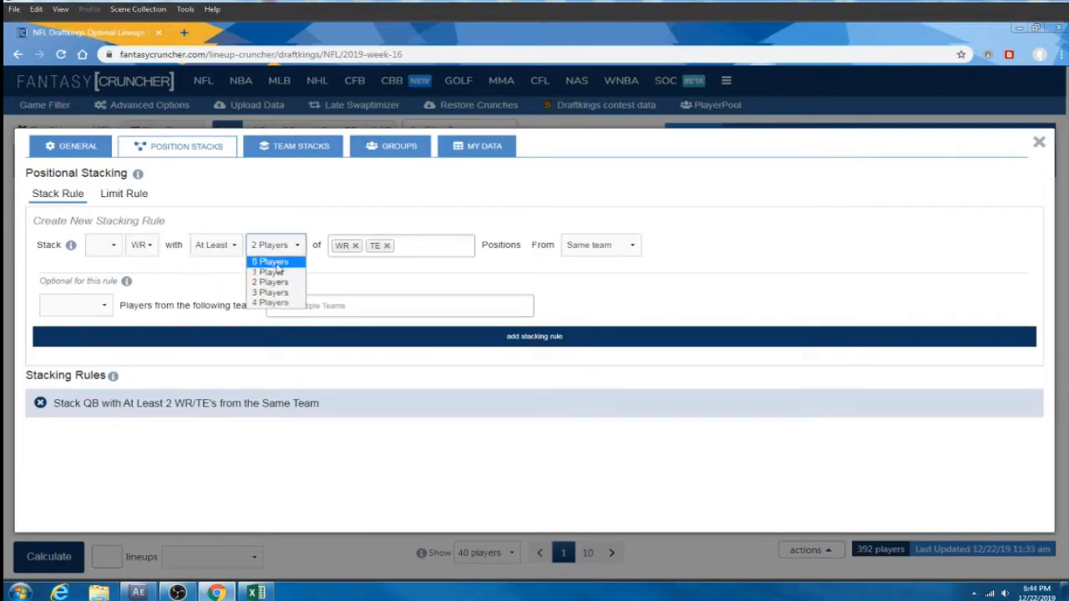
pyautogui.click(280, 271)
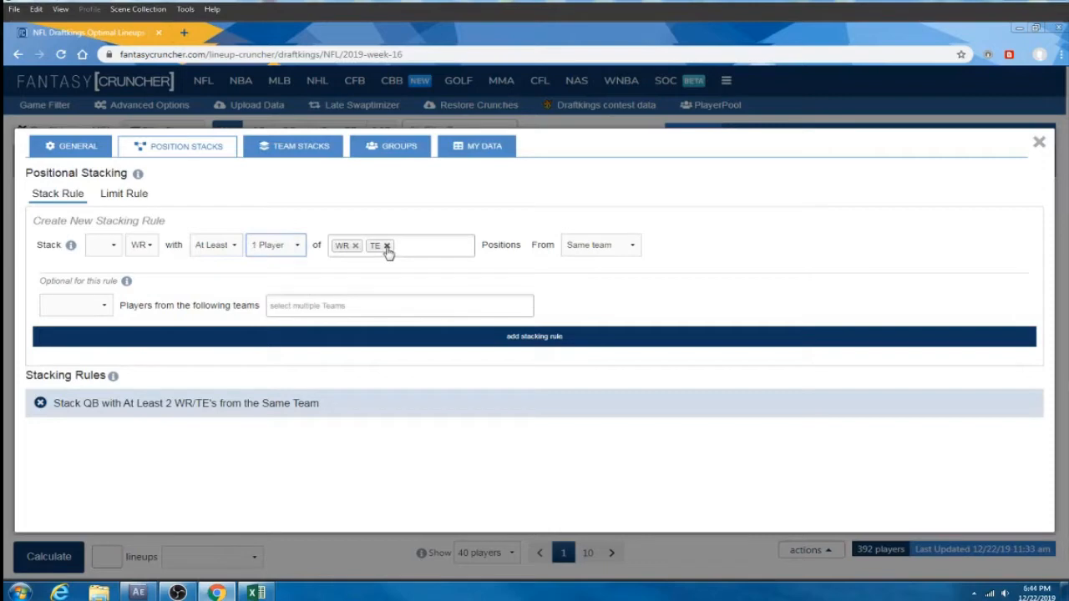
pyautogui.click(387, 245)
pyautogui.click(354, 245)
pyautogui.click(378, 250)
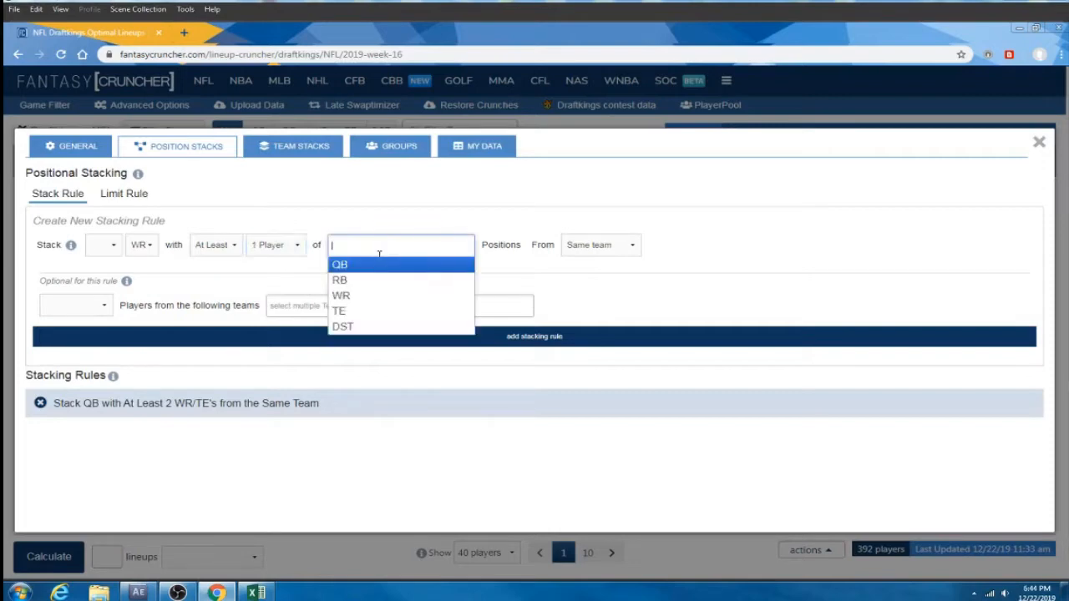
pyautogui.click(594, 250)
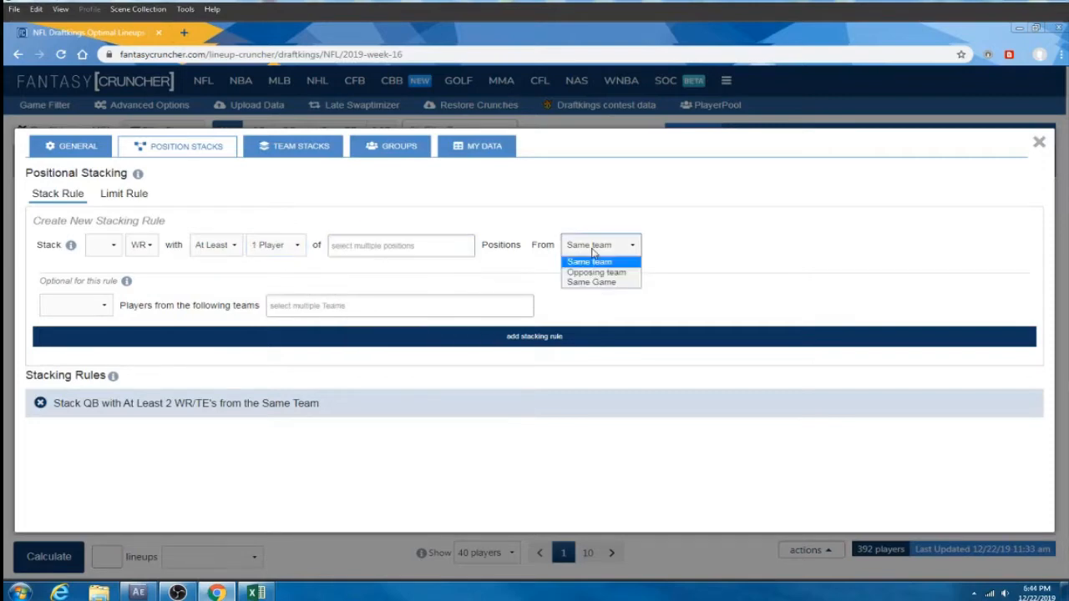
pyautogui.click(590, 273)
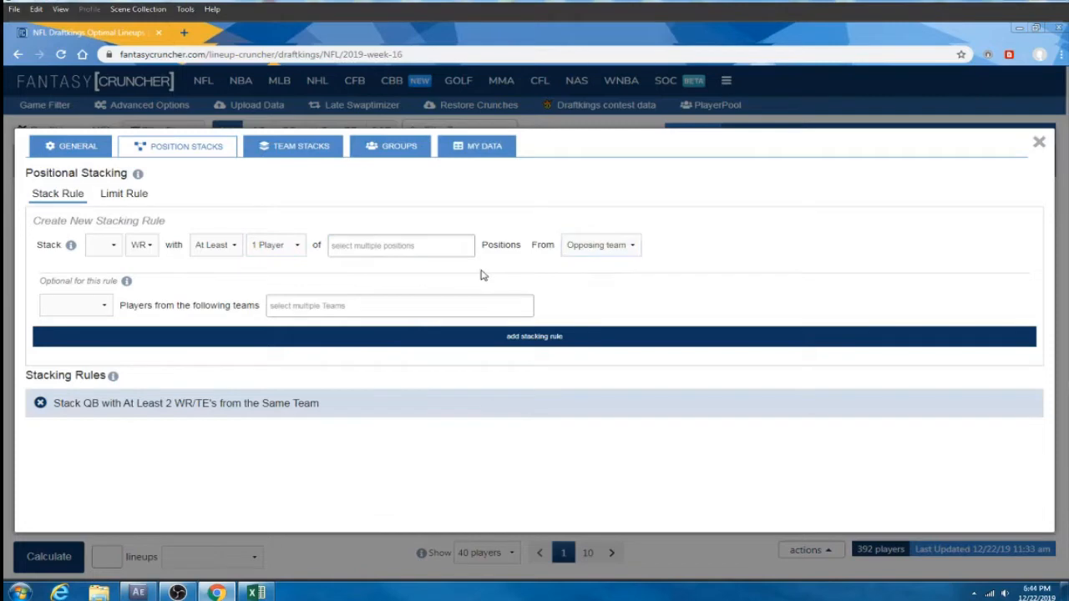
# Step: Limit the rule to One WR, choose WR as the partner position, and add the stacking rule
pyautogui.click(113, 245)
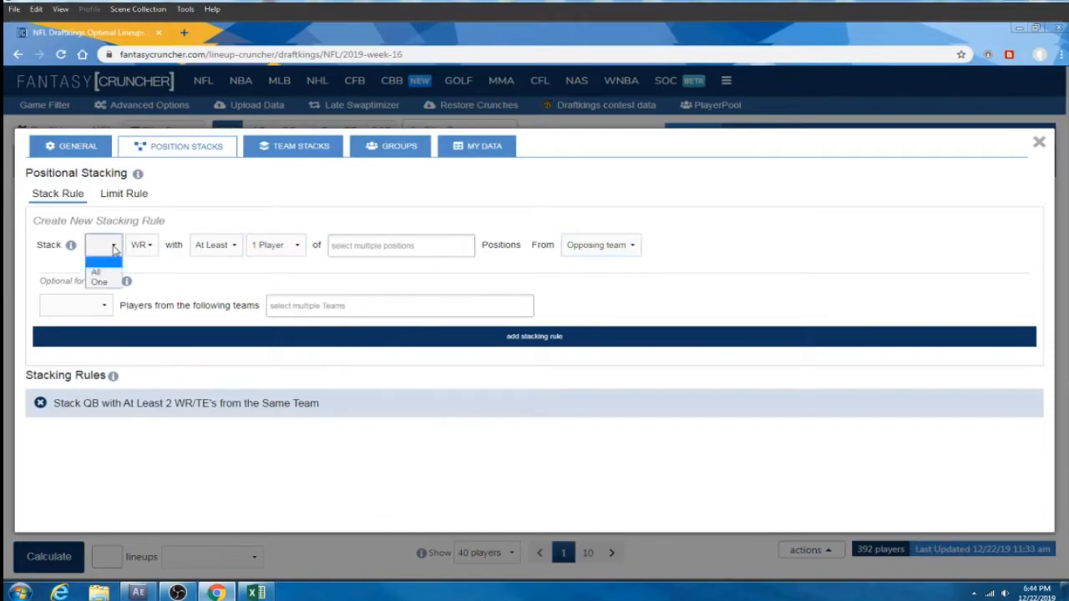
pyautogui.click(149, 275)
pyautogui.click(105, 246)
pyautogui.click(100, 283)
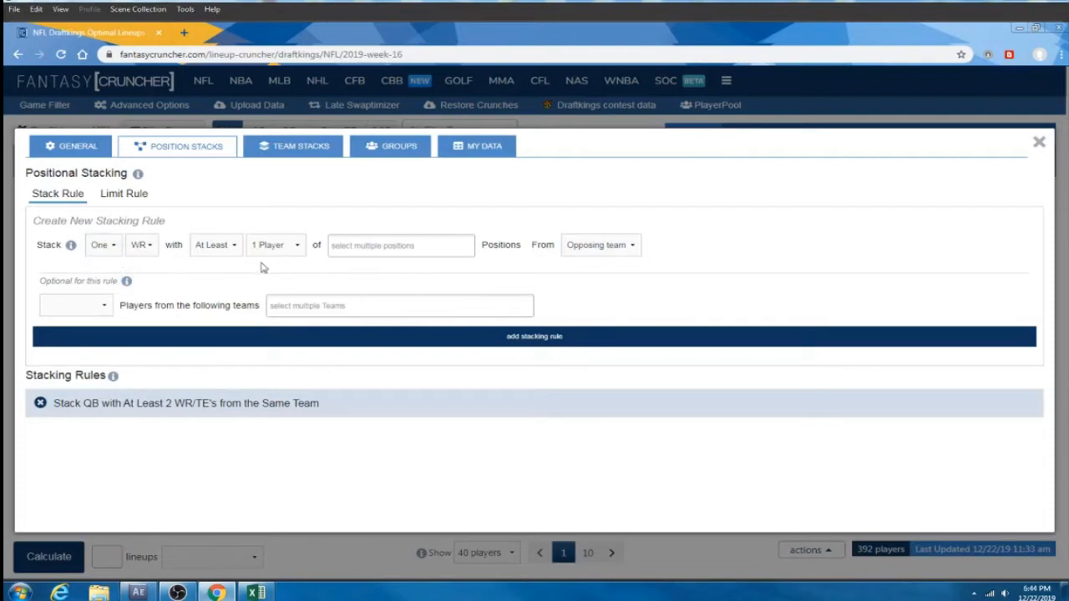
pyautogui.click(157, 343)
pyautogui.click(521, 401)
pyautogui.click(359, 259)
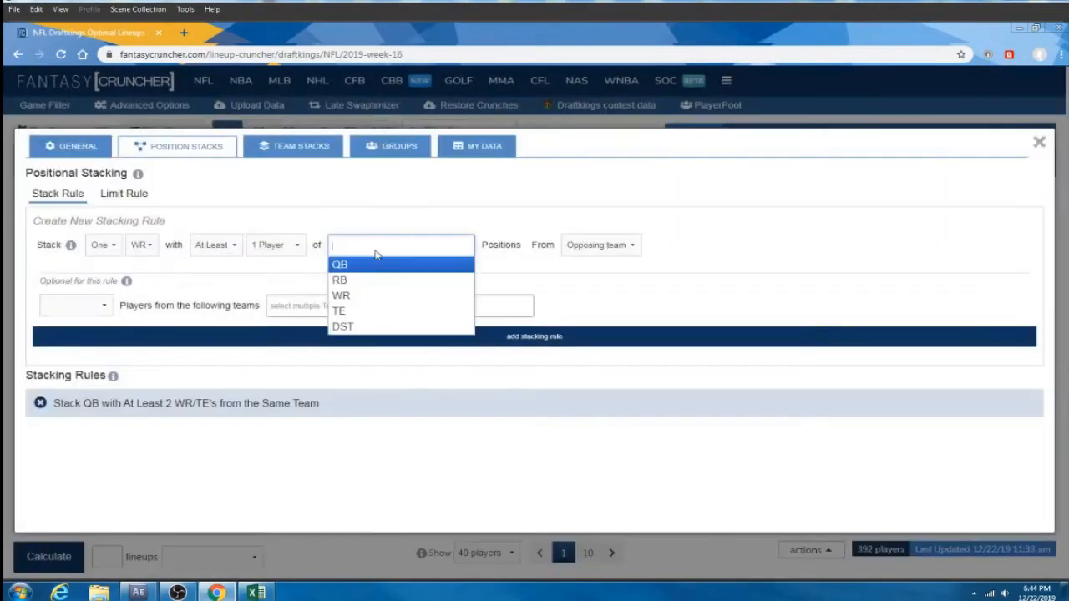
pyautogui.click(355, 298)
pyautogui.click(287, 342)
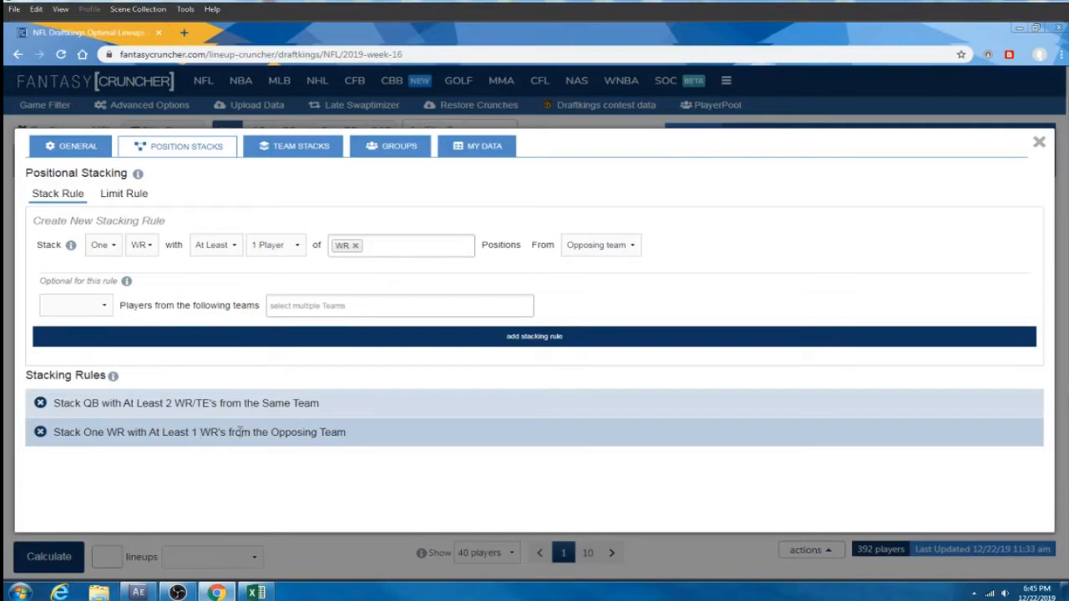
# Step: Delete both positional stacking rules, the opposing-team WR stack and the same-team QB stack
pyautogui.click(40, 432)
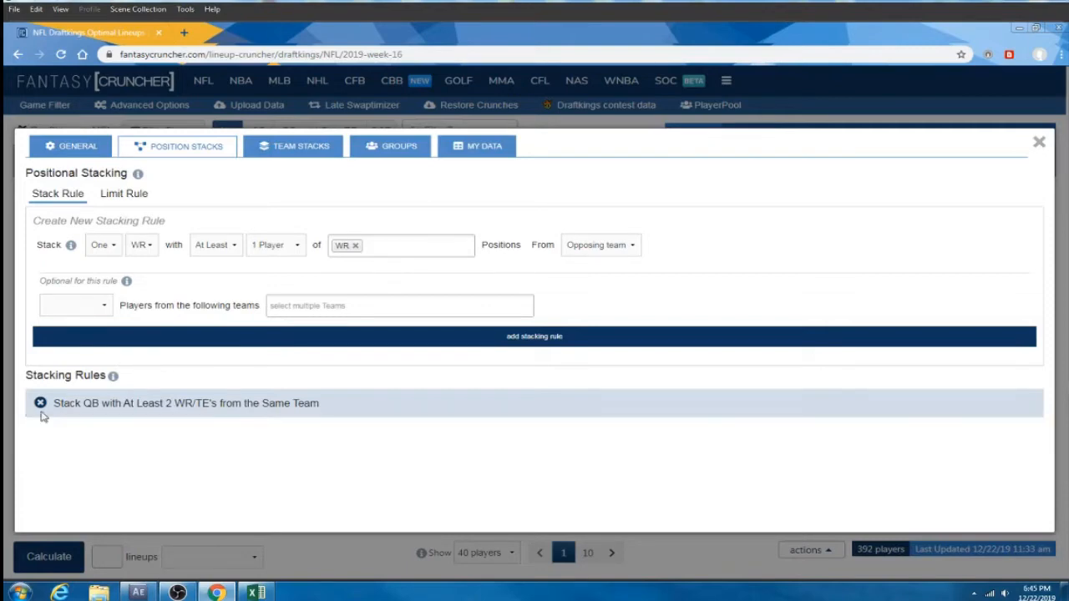
pyautogui.click(40, 402)
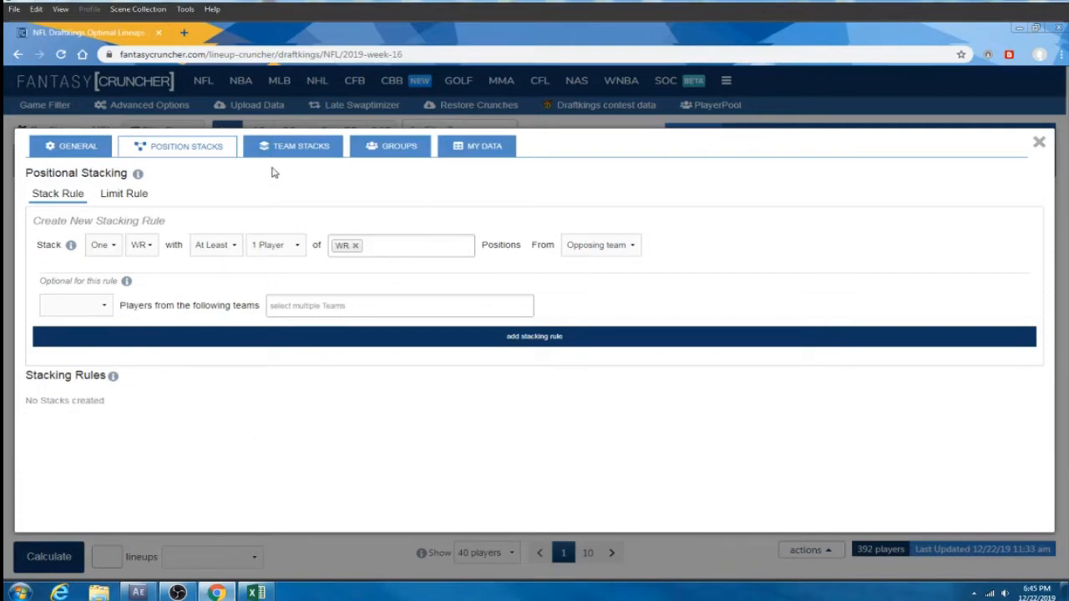
# Step: Set up a team stack with BUF and NE selected and a stack size of 6 players
pyautogui.click(295, 147)
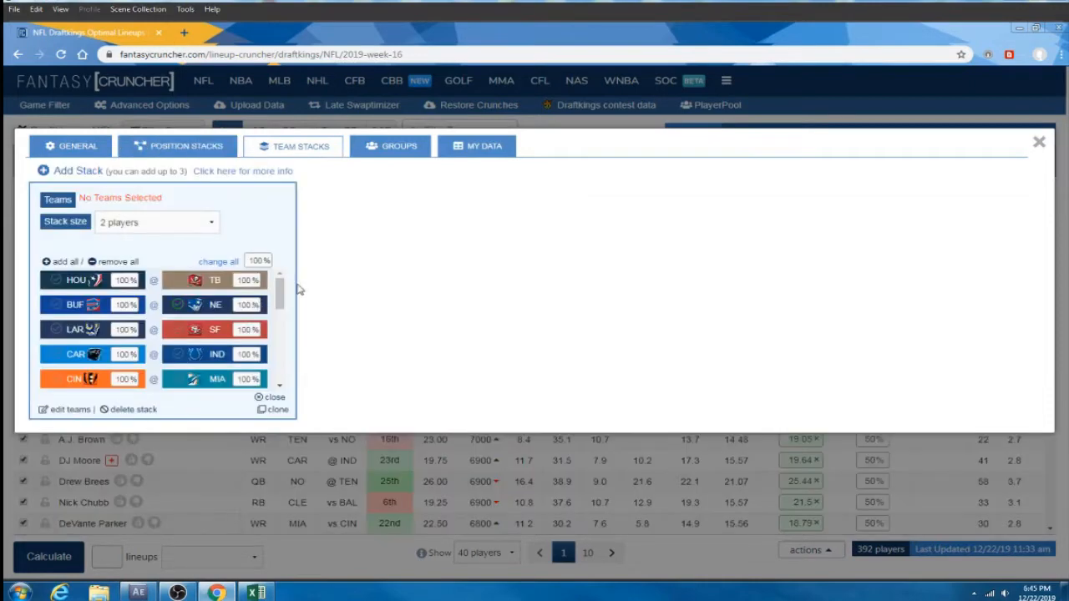
pyautogui.moveTo(282, 289)
pyautogui.mouseDown()
pyautogui.moveTo(282, 377)
pyautogui.moveTo(279, 288)
pyautogui.mouseUp()
pyautogui.click(80, 305)
pyautogui.click(179, 306)
pyautogui.click(170, 231)
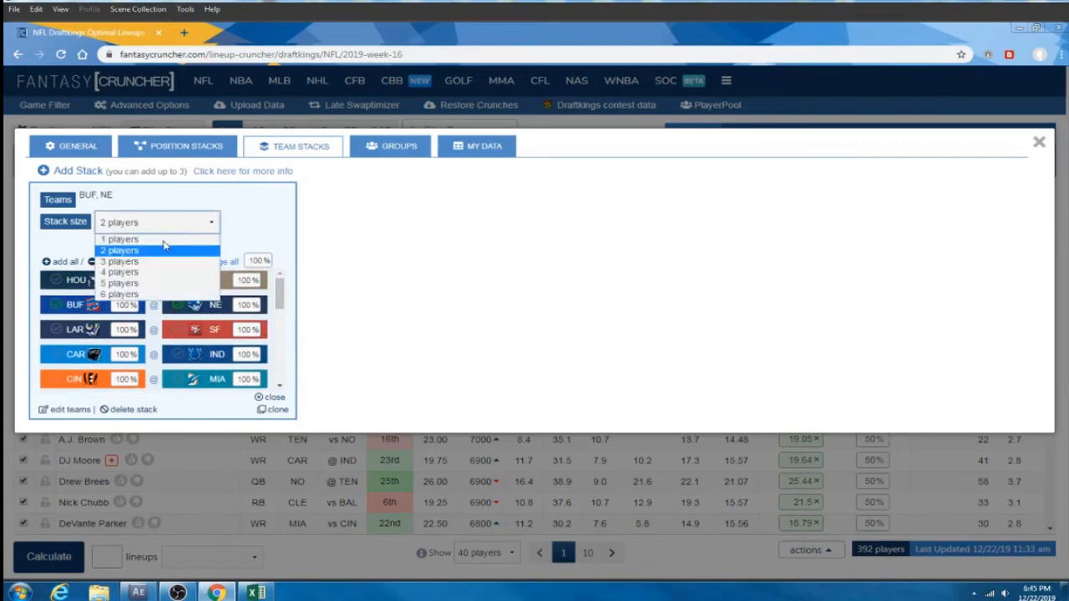
pyautogui.click(154, 296)
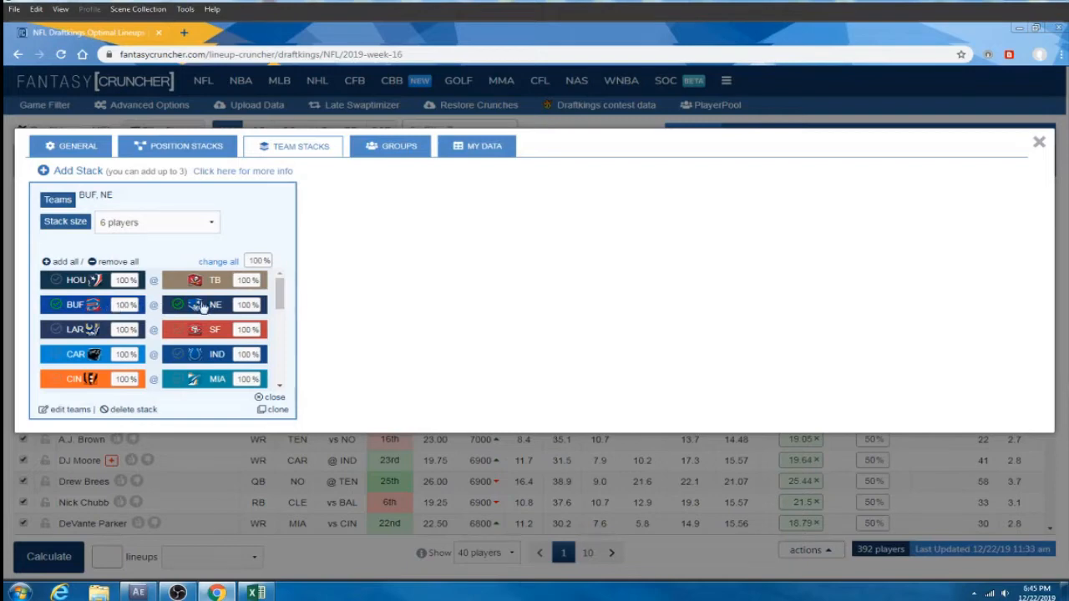
# Step: Change the team stack's teams to NE and BAL and set the stack size to 4 players
pyautogui.click(59, 305)
pyautogui.click(182, 306)
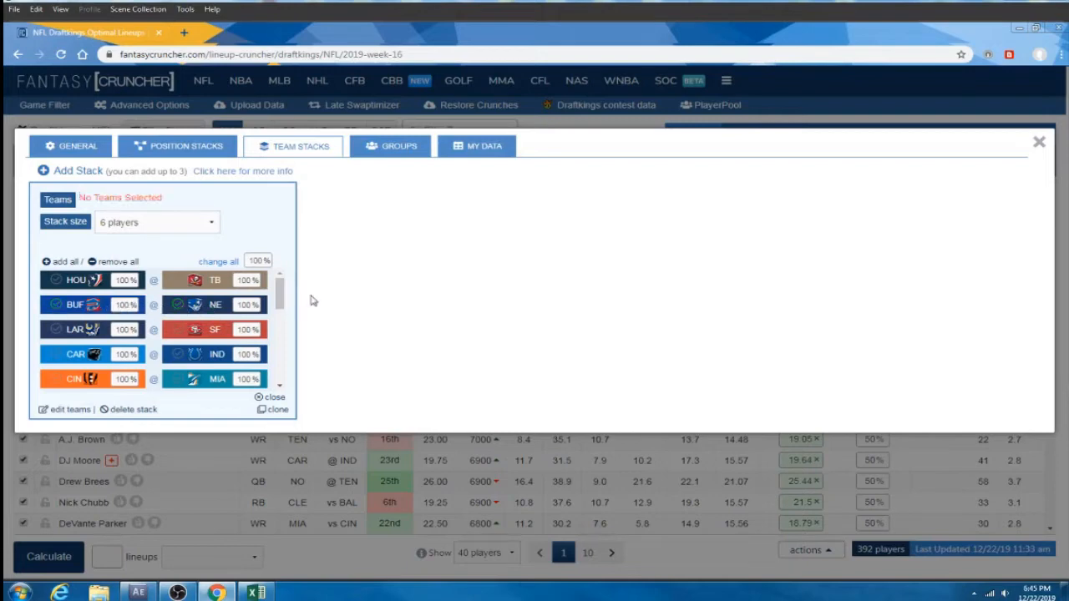
pyautogui.click(180, 308)
pyautogui.scroll(-5, 83, 331)
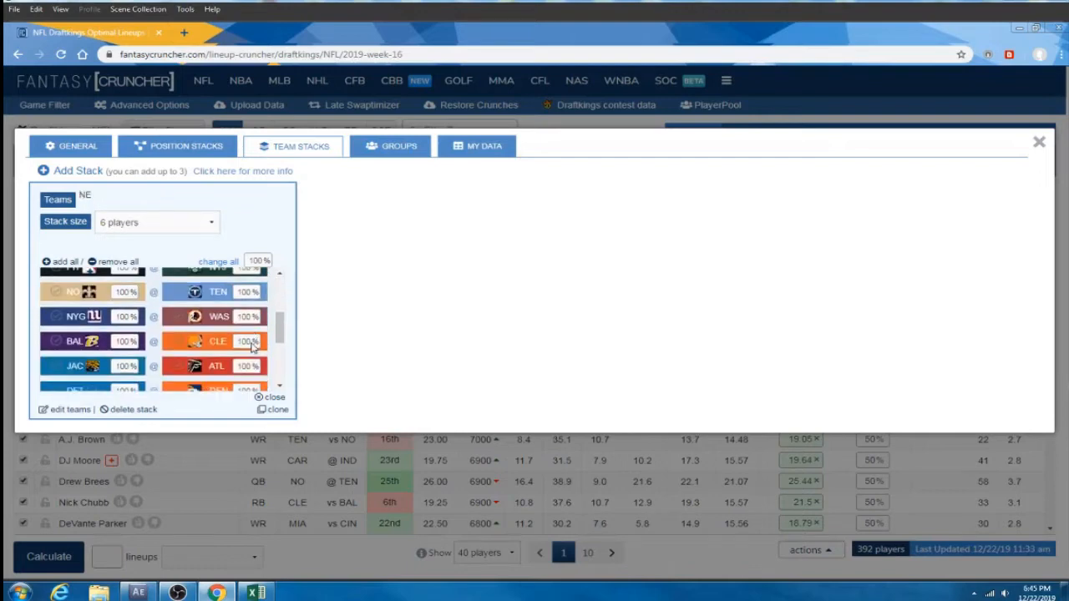
pyautogui.click(55, 292)
pyautogui.click(201, 224)
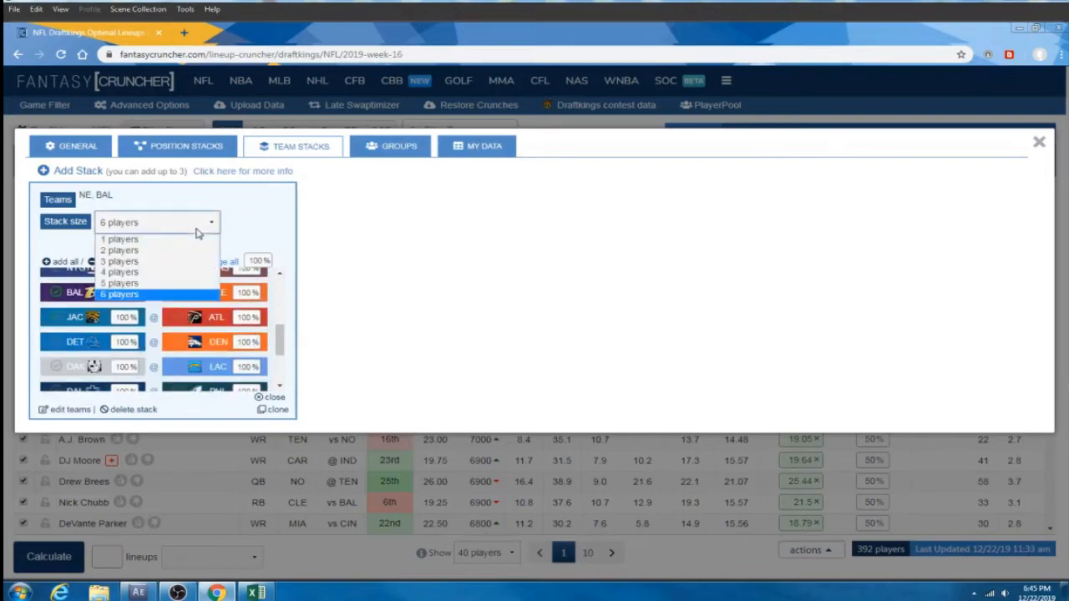
pyautogui.click(175, 272)
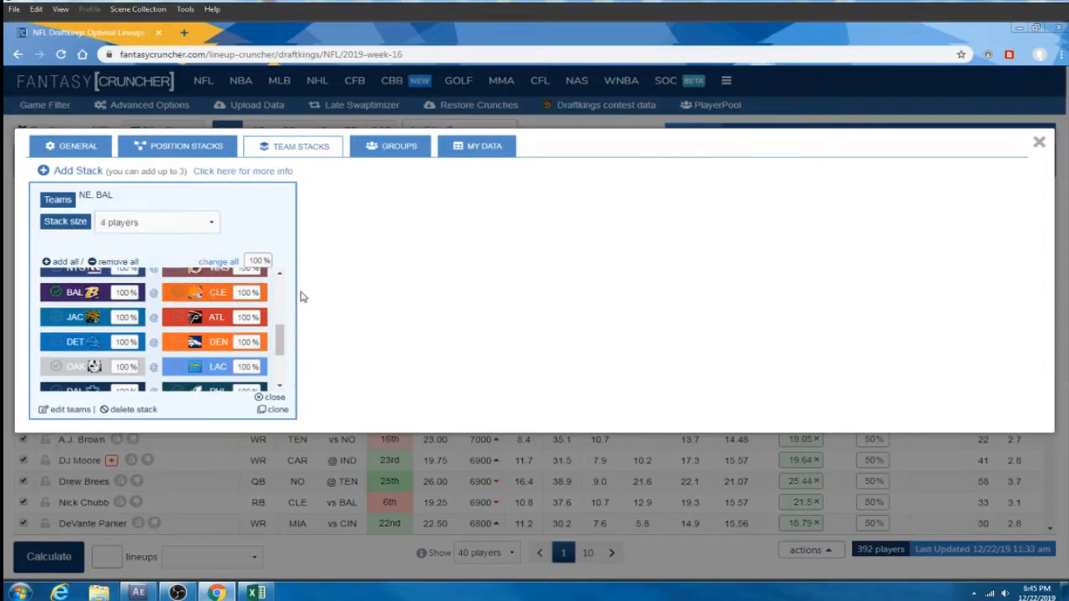
# Step: Set the team stack size to 6 players and deselect BAL and NE
pyautogui.click(144, 223)
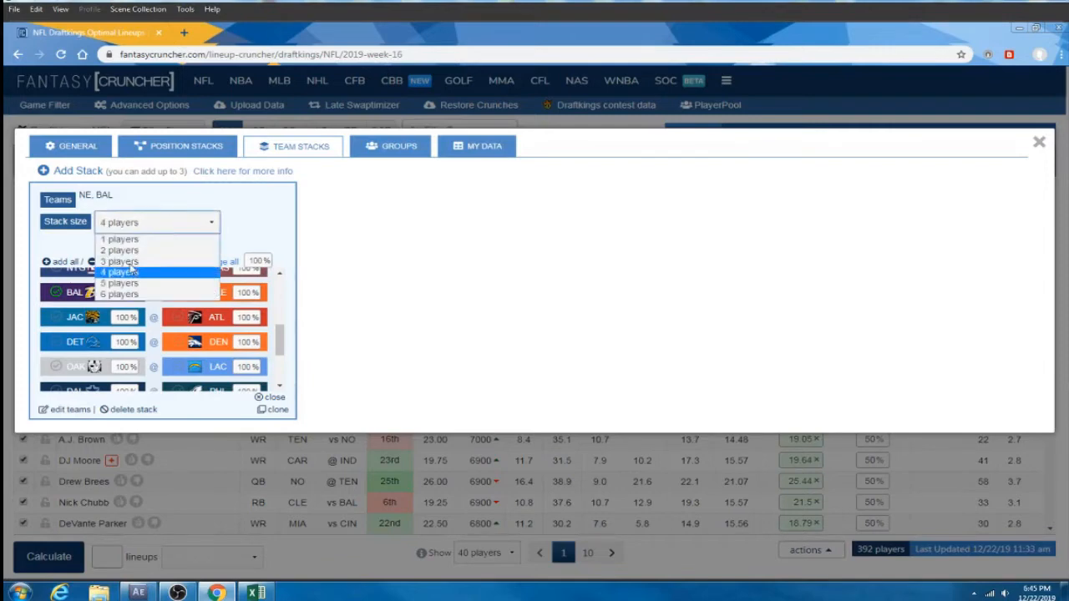
pyautogui.click(147, 294)
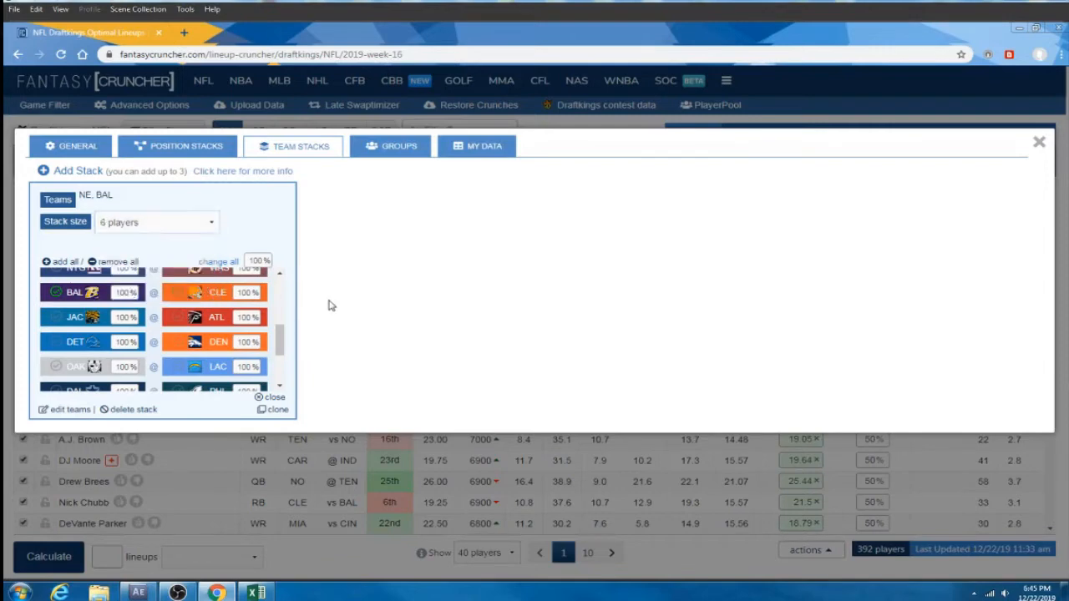
pyautogui.click(56, 292)
pyautogui.moveTo(279, 339); pyautogui.dragTo(278, 286)
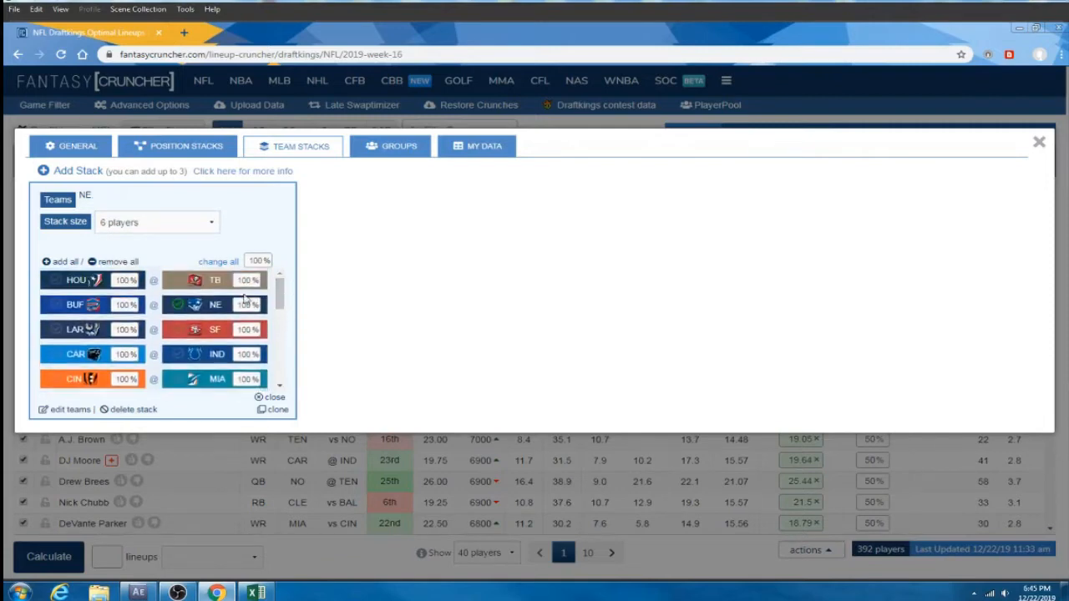
pyautogui.click(177, 304)
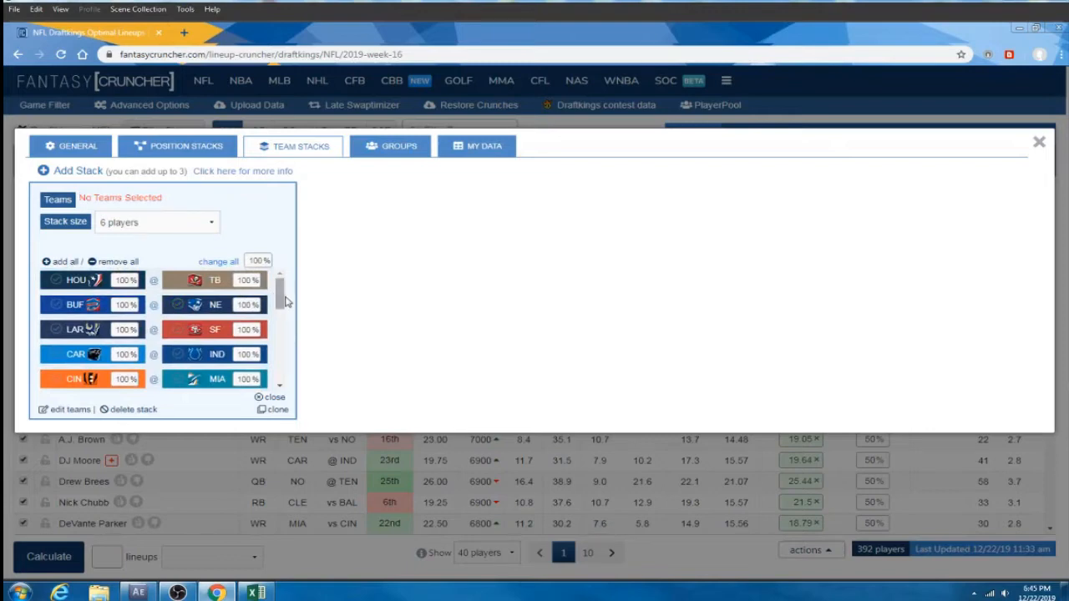
pyautogui.moveTo(282, 300); pyautogui.dragTo(280, 361)
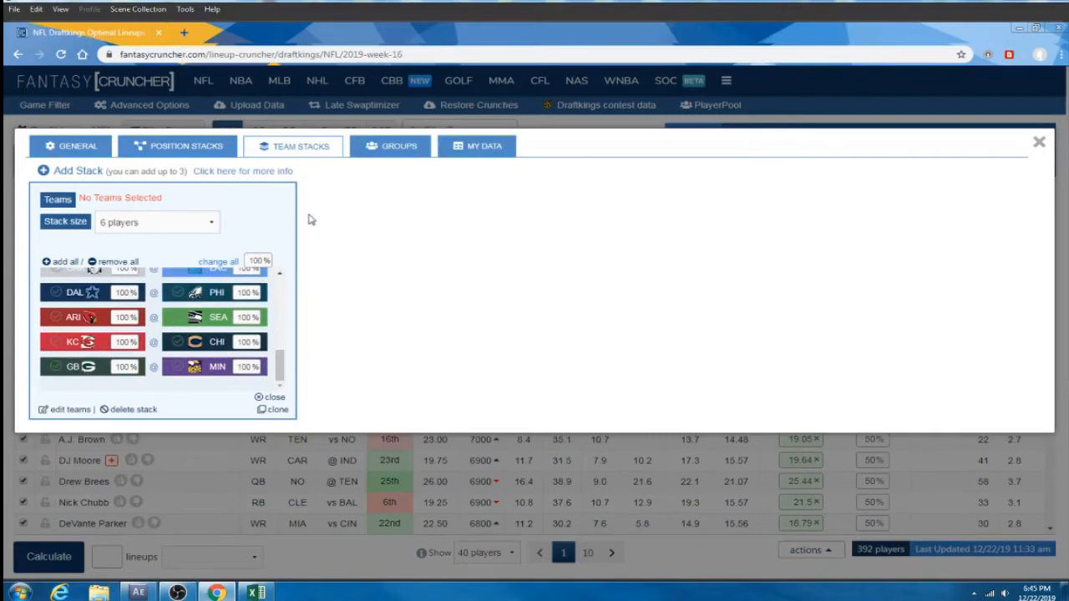
pyautogui.click(114, 373)
pyautogui.moveTo(281, 372); pyautogui.dragTo(292, 291)
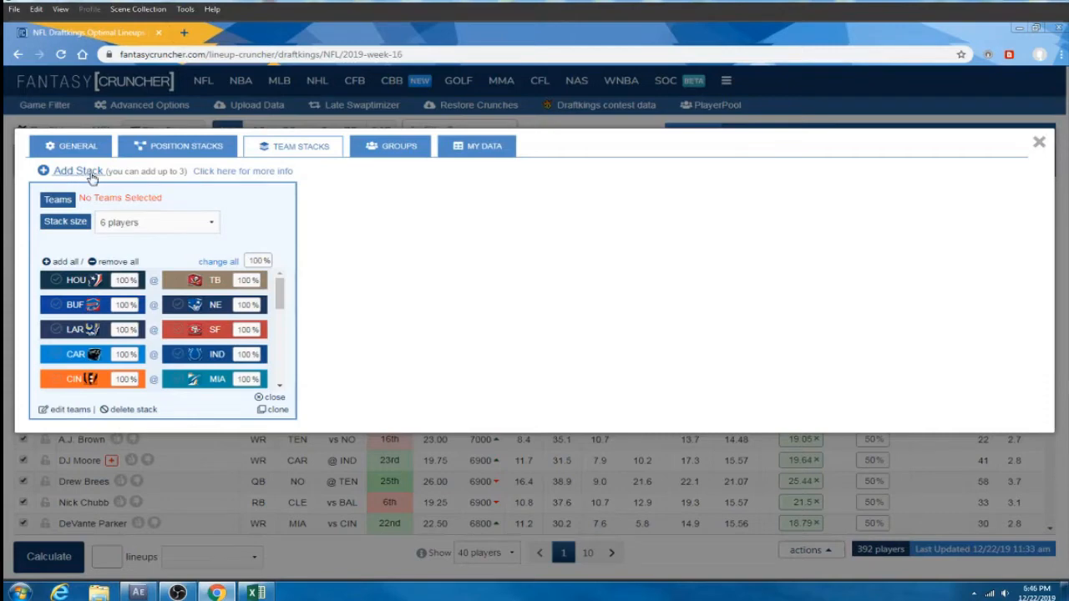
# Step: Set player group 1, with Tyler Lockett and DK Metcalf, to use at least 1 player, and close the advanced options
pyautogui.click(392, 157)
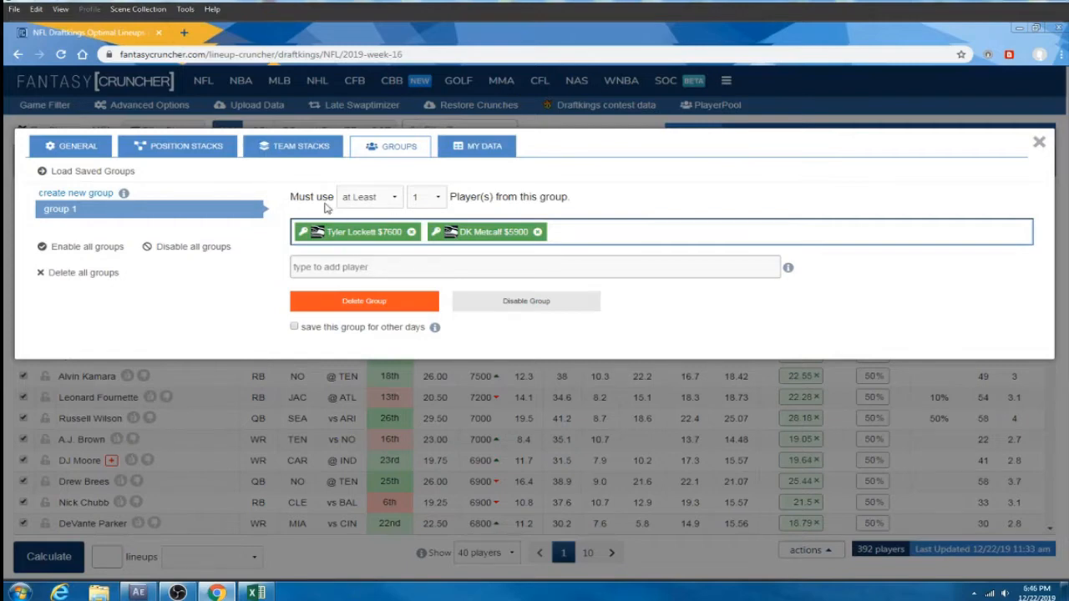
pyautogui.click(367, 199)
pyautogui.click(371, 214)
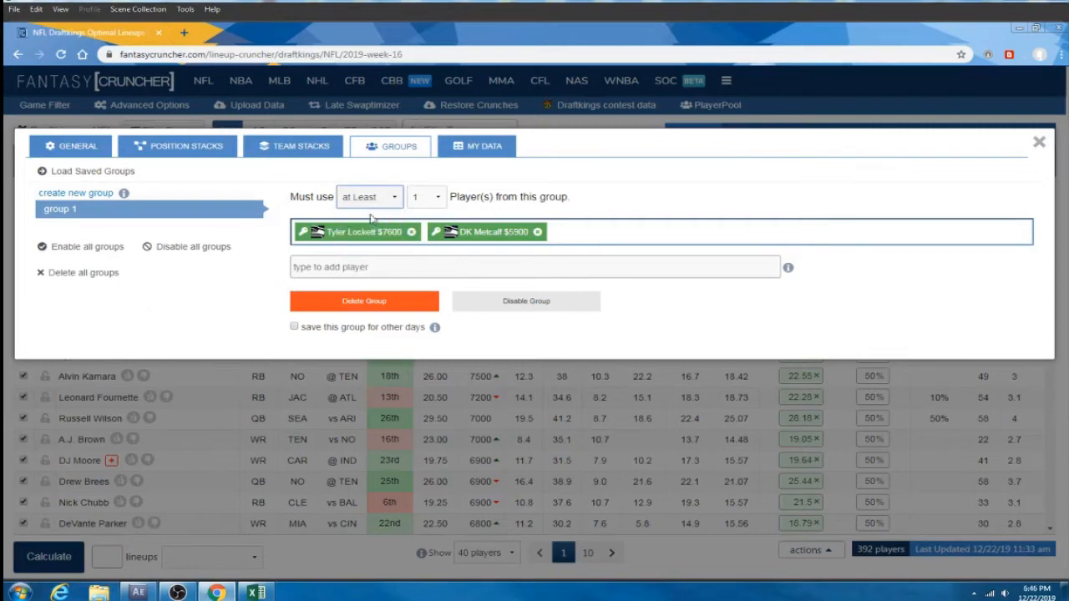
pyautogui.click(426, 198)
pyautogui.click(428, 227)
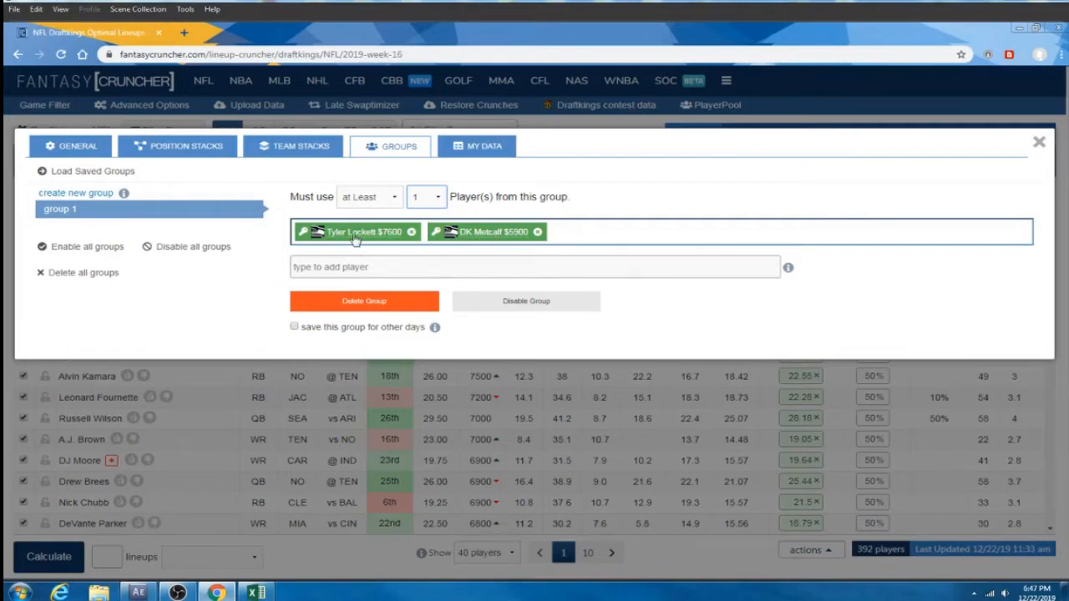
pyautogui.click(215, 268)
pyautogui.click(1039, 143)
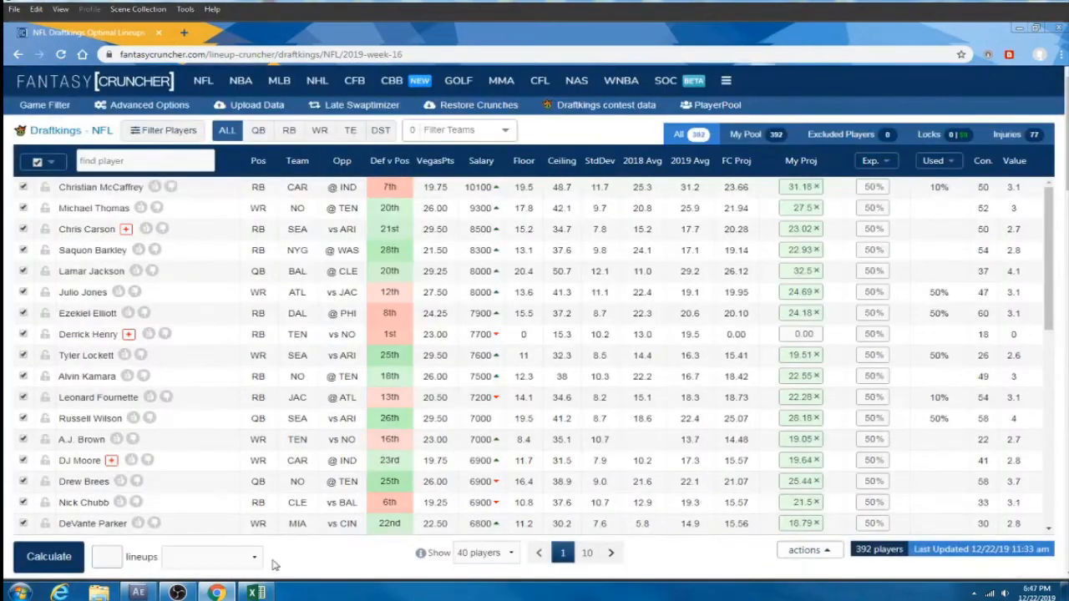
# Step: Calculate 10 lineups using My Projections
pyautogui.scroll(-1, 301, 566)
pyautogui.click(112, 498)
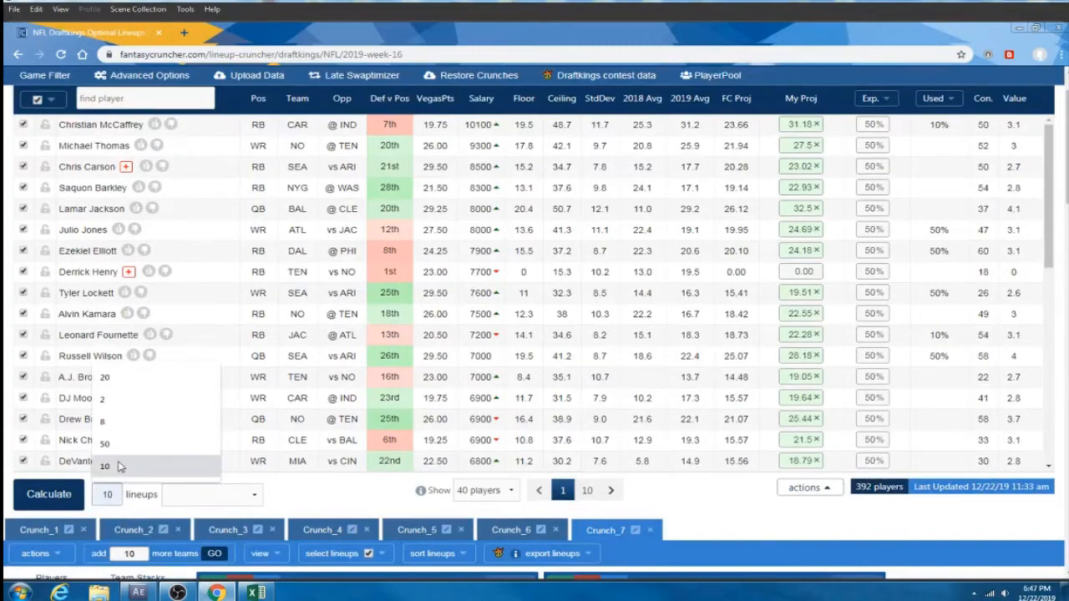
pyautogui.click(120, 465)
pyautogui.click(212, 494)
pyautogui.click(191, 408)
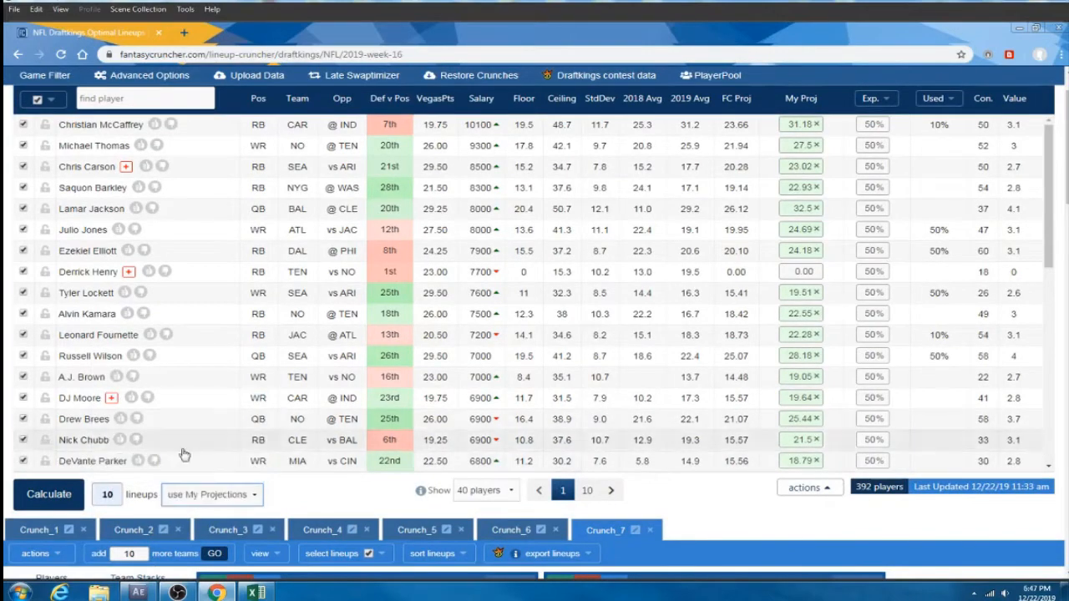
pyautogui.click(50, 496)
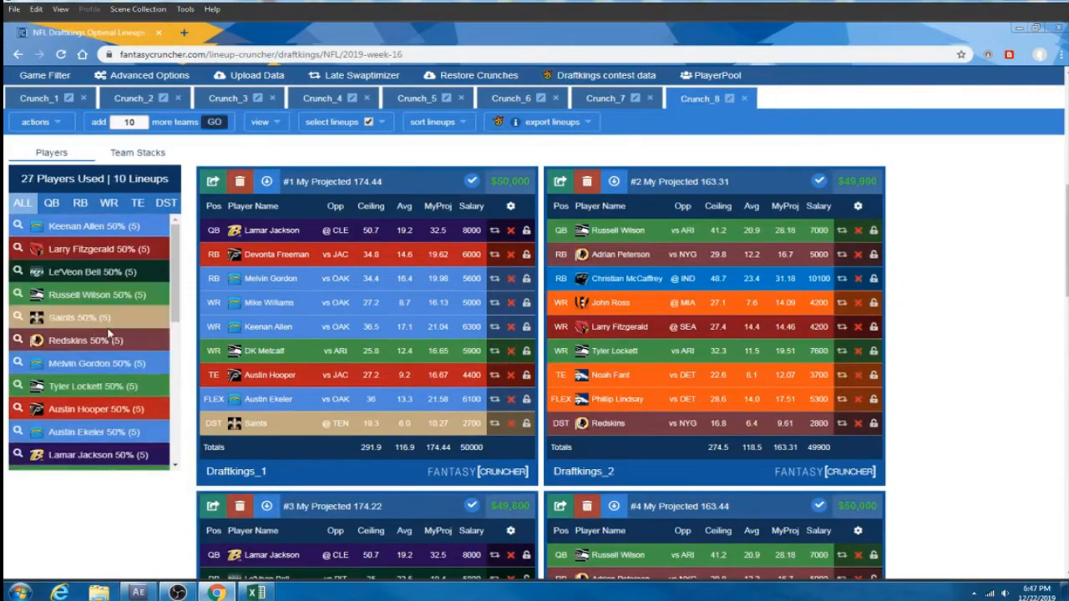
# Step: Examine the player exposure list and the 10 generated lineups for how Tyler Lockett and DK Metcalf are used
pyautogui.scroll(-3, 175, 301)
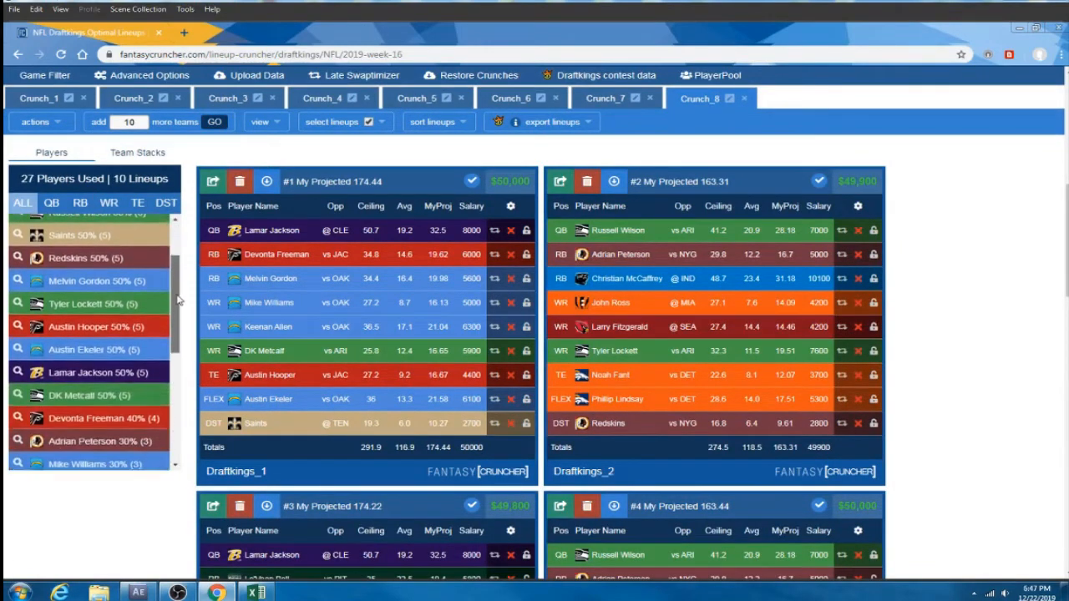
pyautogui.moveTo(141, 385); pyautogui.dragTo(50, 385)
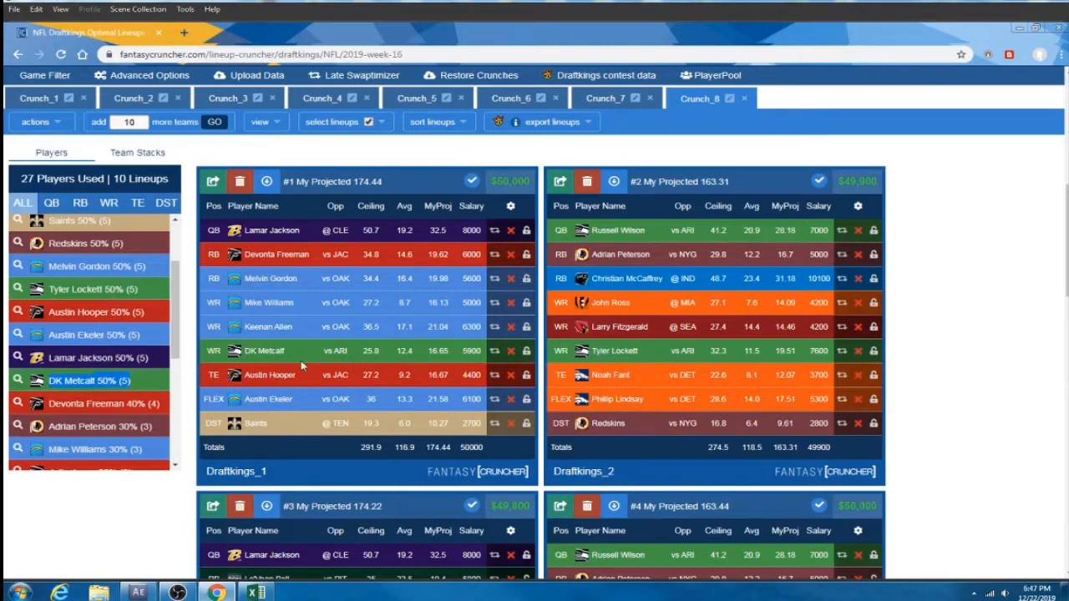
pyautogui.scroll(-1, 303, 350)
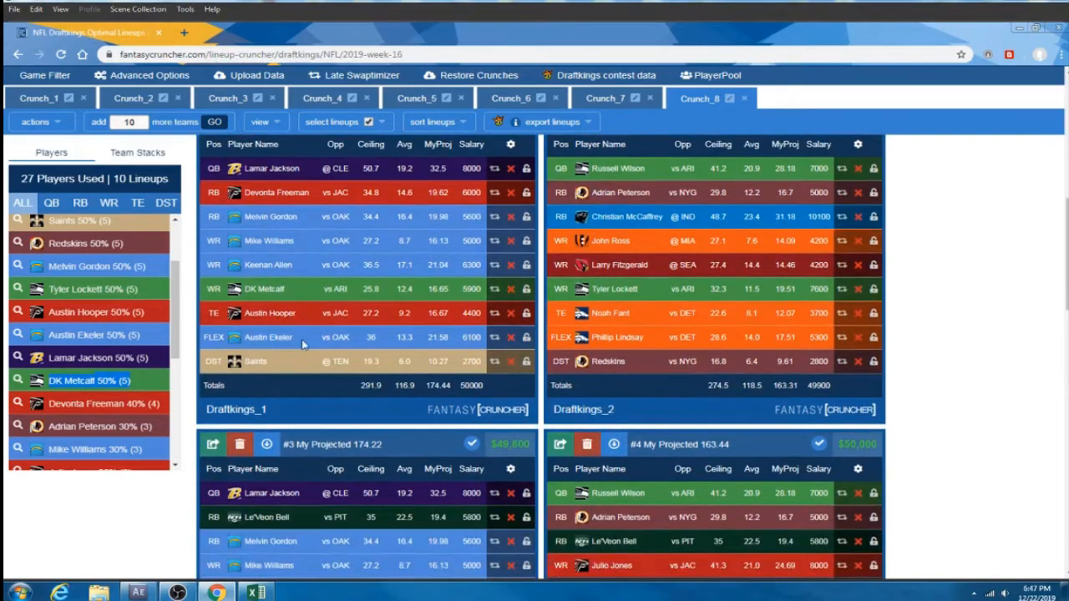
pyautogui.scroll(-4, 401, 359)
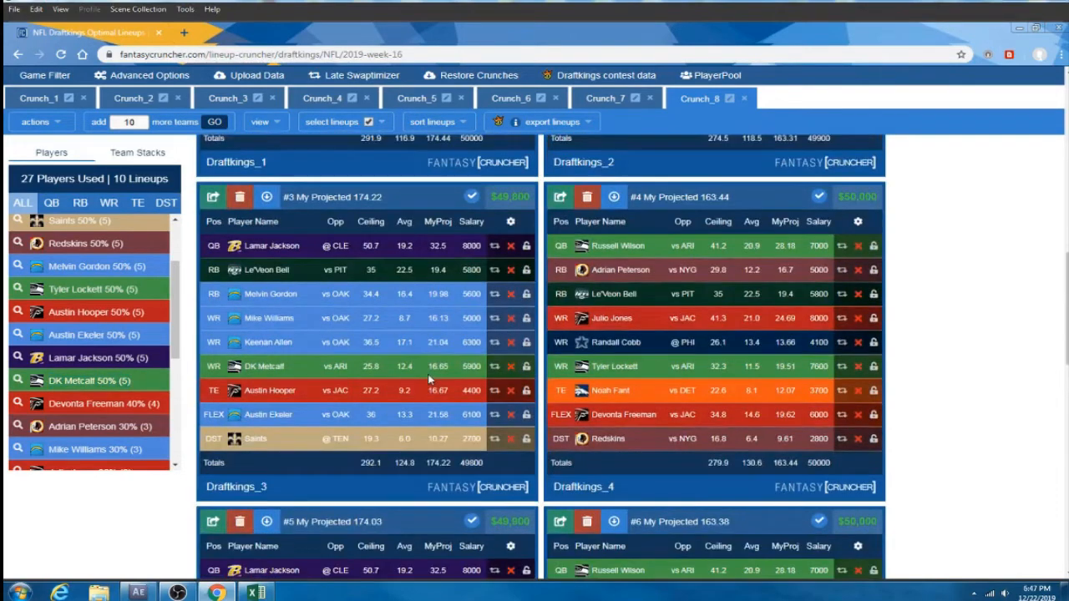
pyautogui.scroll(-5, 395, 393)
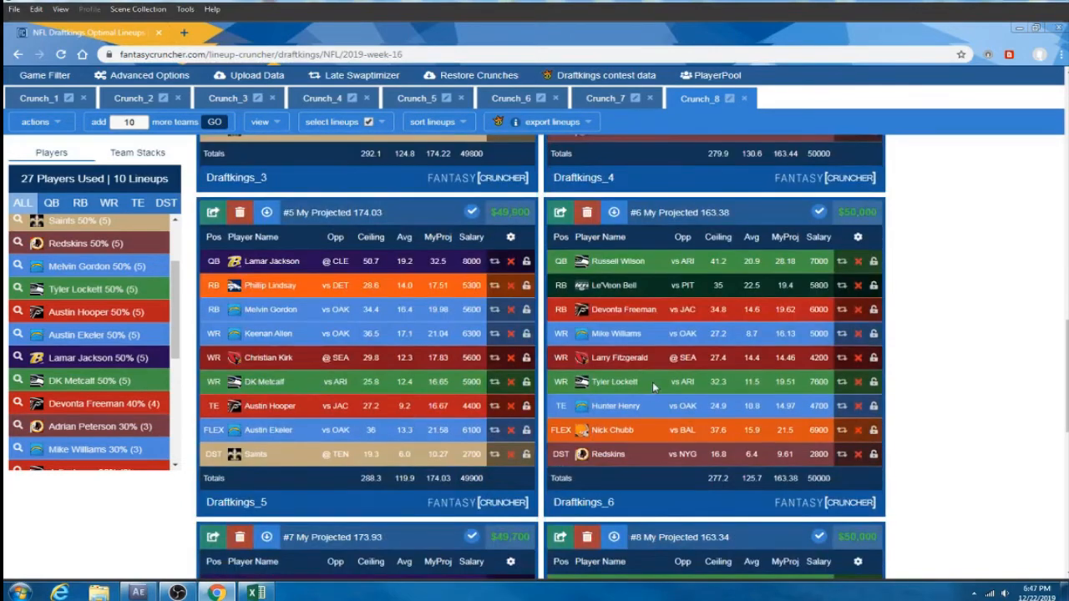
pyautogui.scroll(-6, 383, 425)
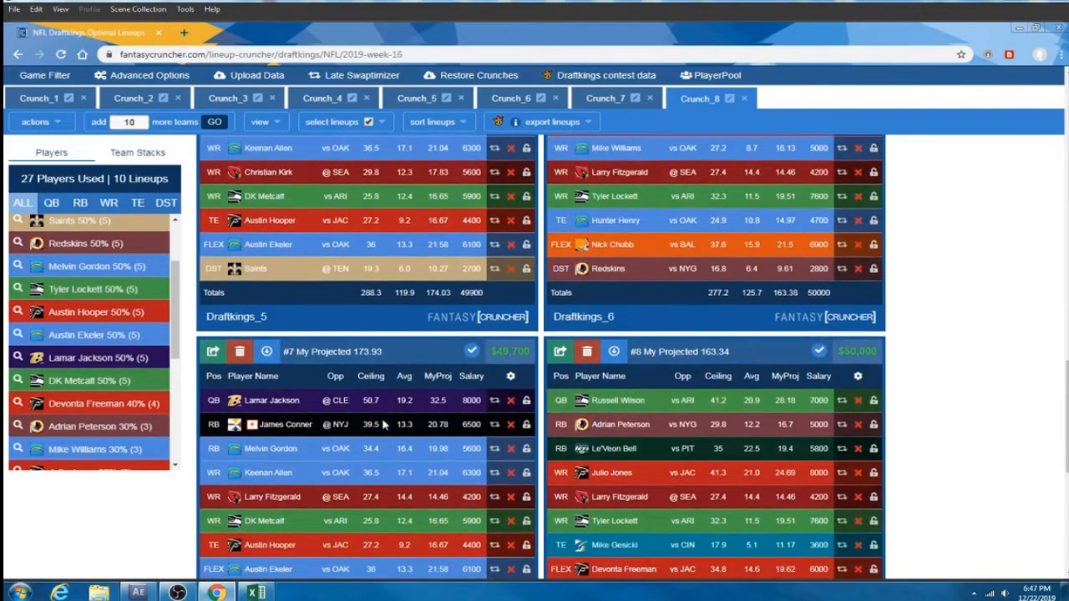
pyautogui.scroll(10, 384, 424)
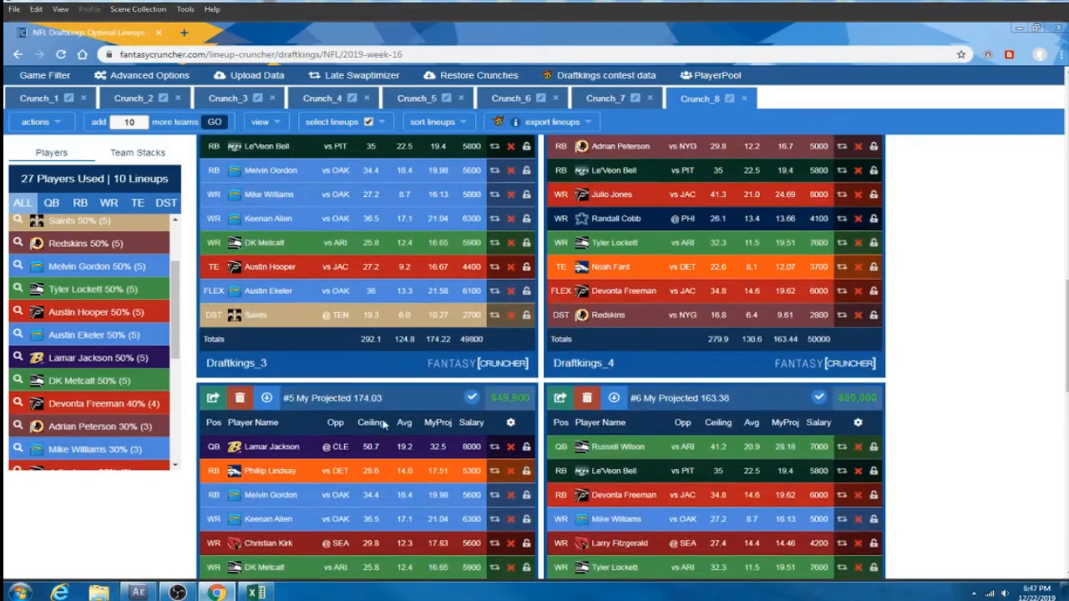
pyautogui.scroll(8, 383, 425)
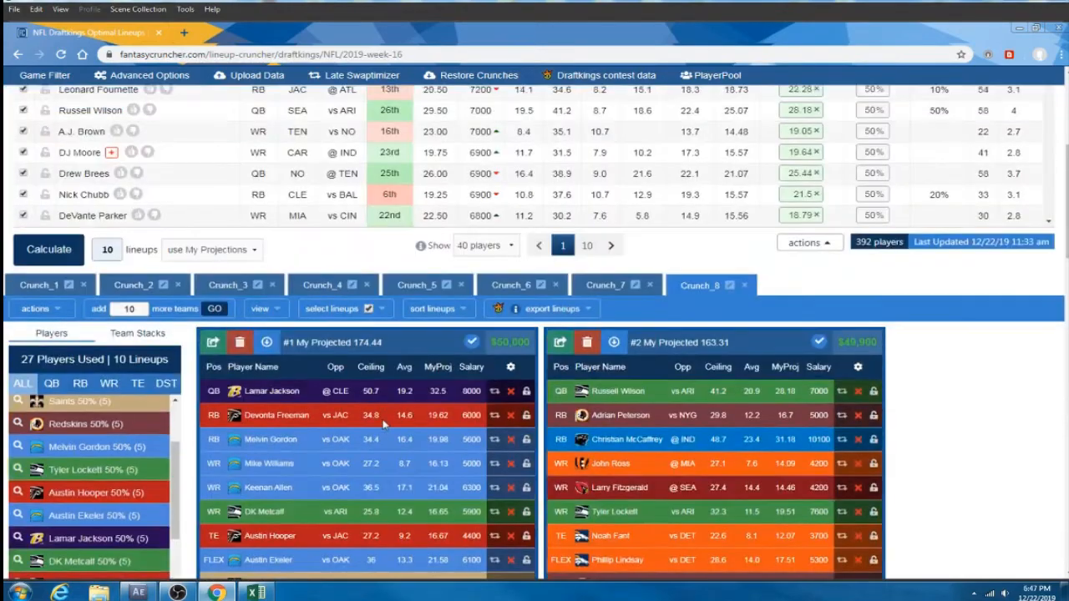
pyautogui.scroll(-2, 383, 425)
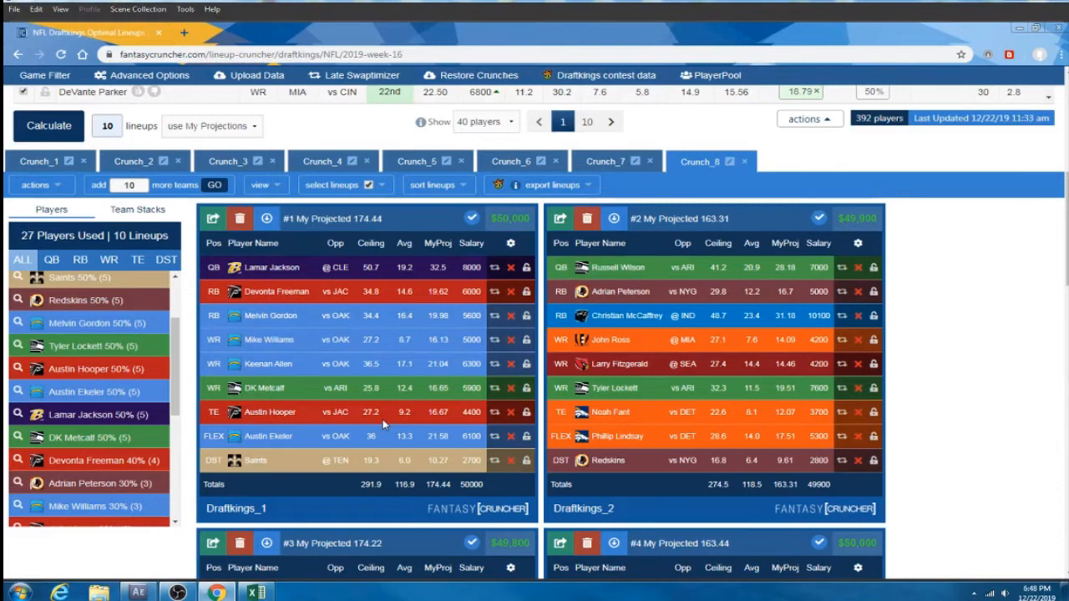
# Step: Close the earlier result sets Crunch_1 through Crunch_7, keeping only Crunch_8
pyautogui.click(82, 162)
pyautogui.click(83, 162)
pyautogui.click(83, 162)
pyautogui.click(84, 162)
pyautogui.click(84, 162)
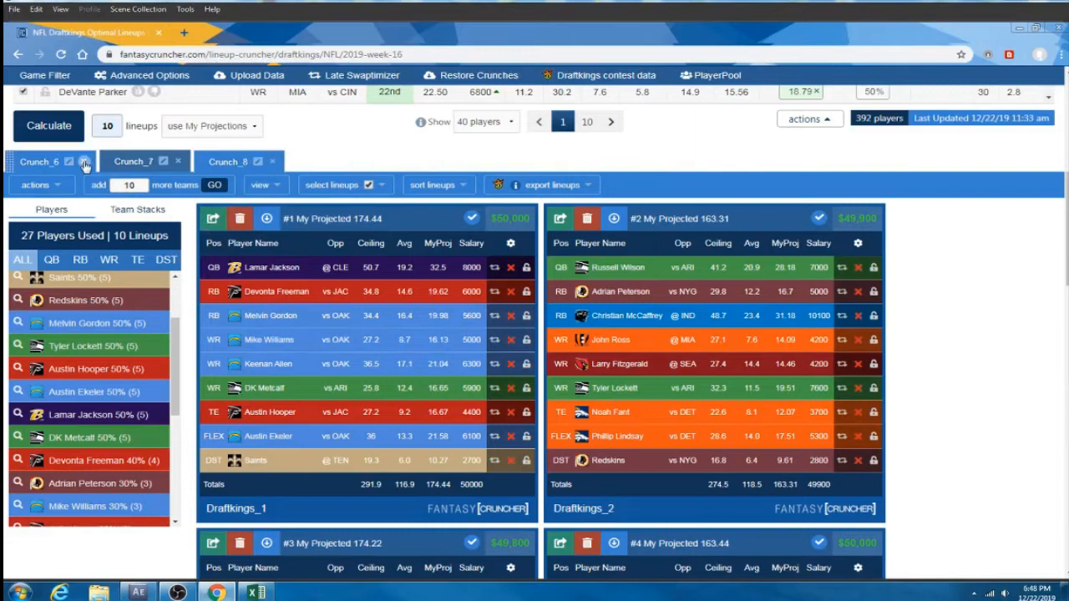
pyautogui.click(84, 162)
pyautogui.click(84, 162)
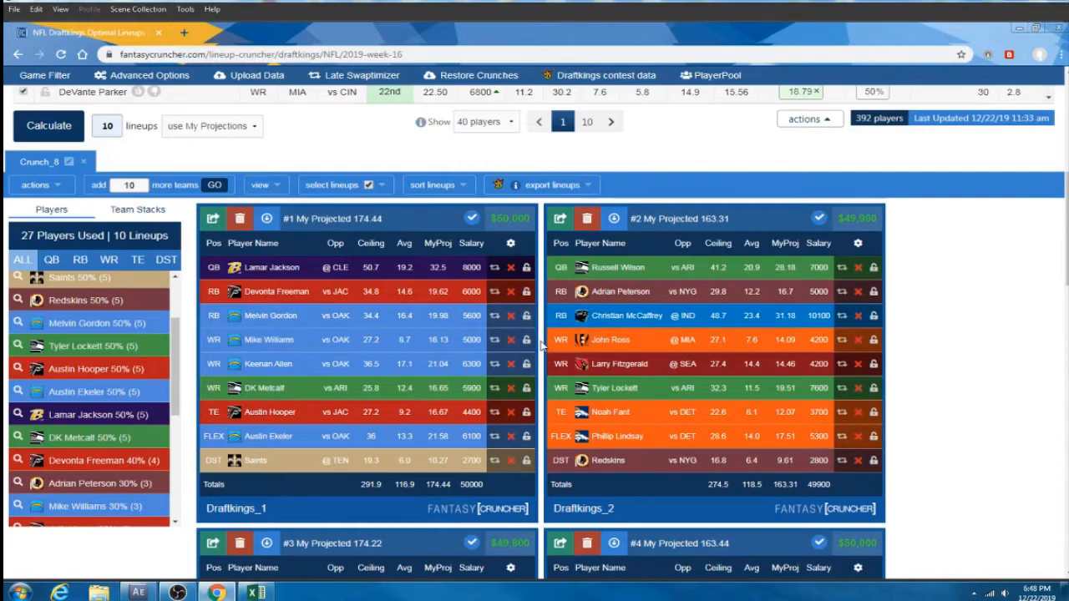
# Step: Select only lineup #1 in Crunch_8 and export it for the 12/22 1:00 pm slate
pyautogui.scroll(-4, 541, 346)
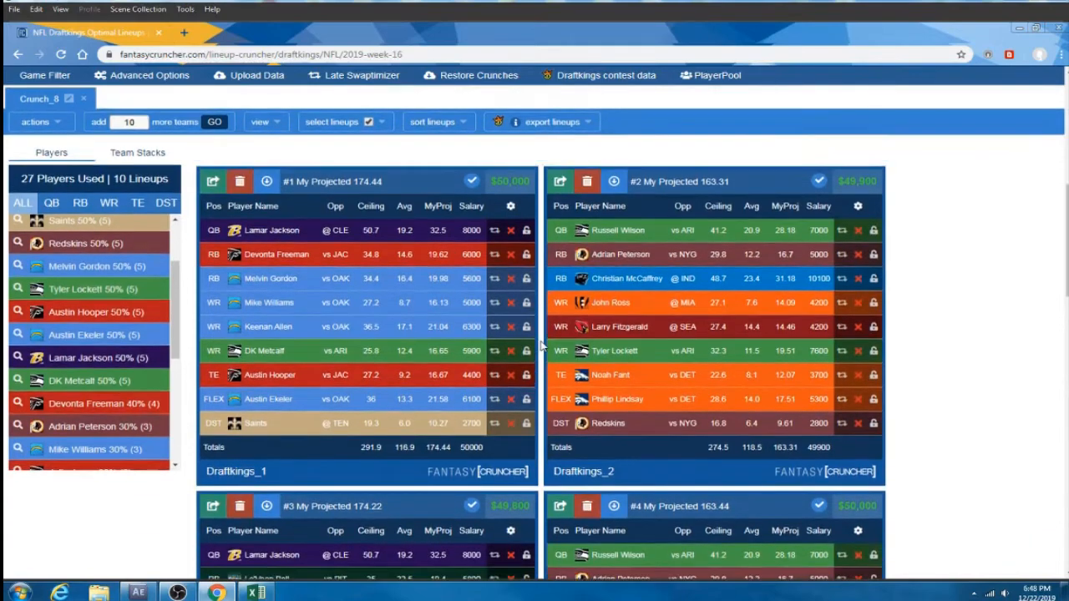
pyautogui.scroll(-9, 541, 345)
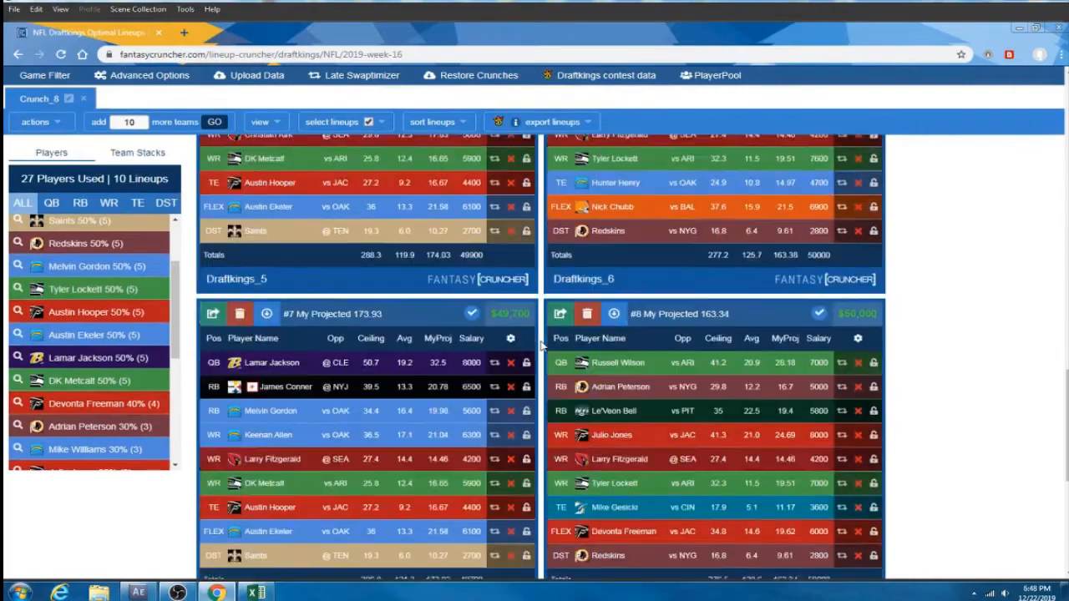
pyautogui.scroll(14, 541, 346)
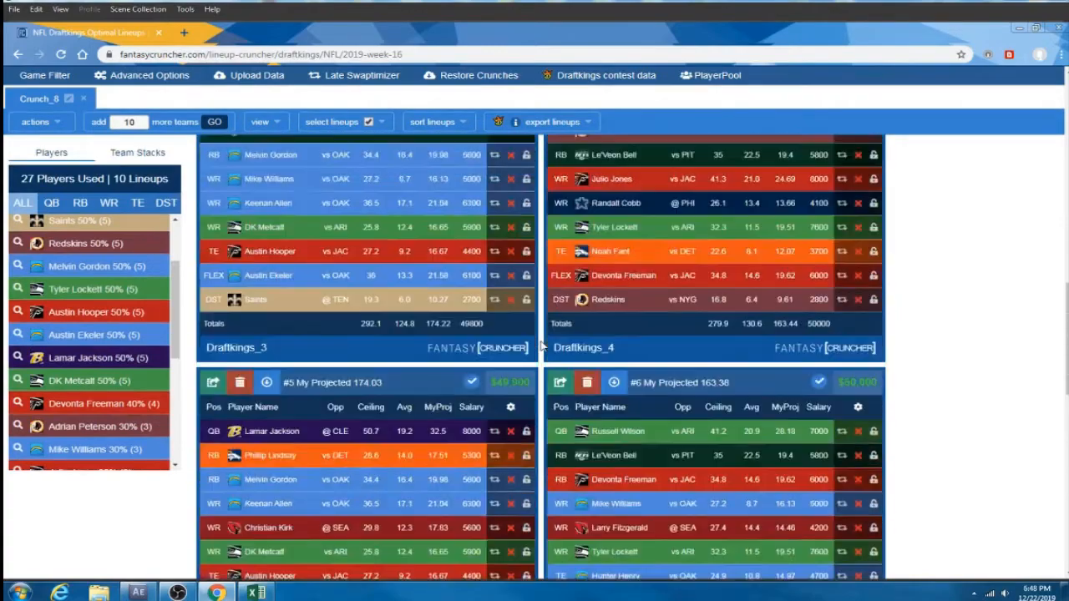
pyautogui.scroll(3, 541, 346)
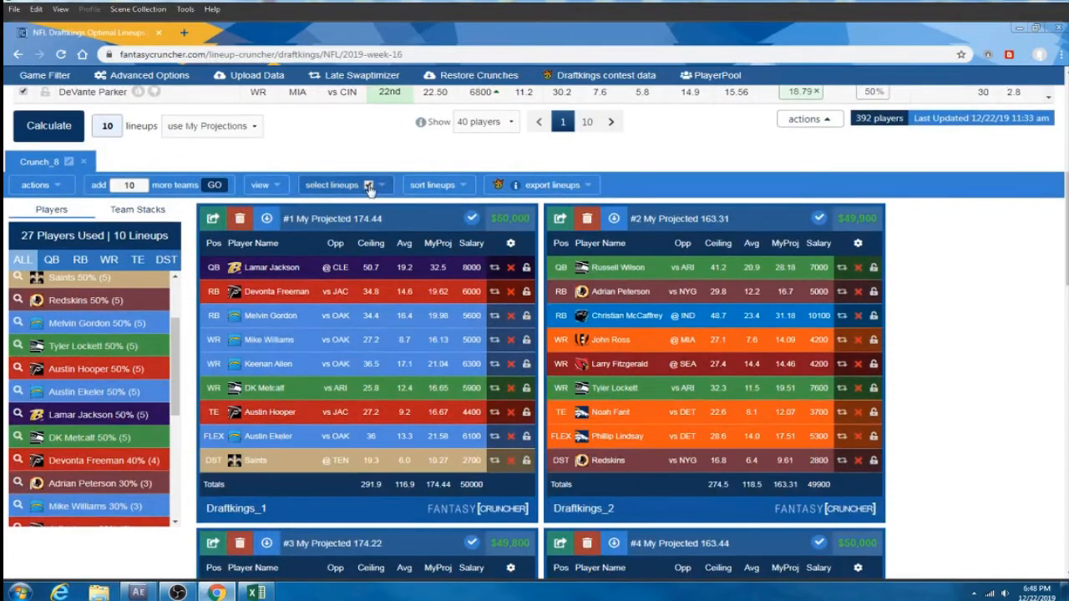
pyautogui.click(369, 185)
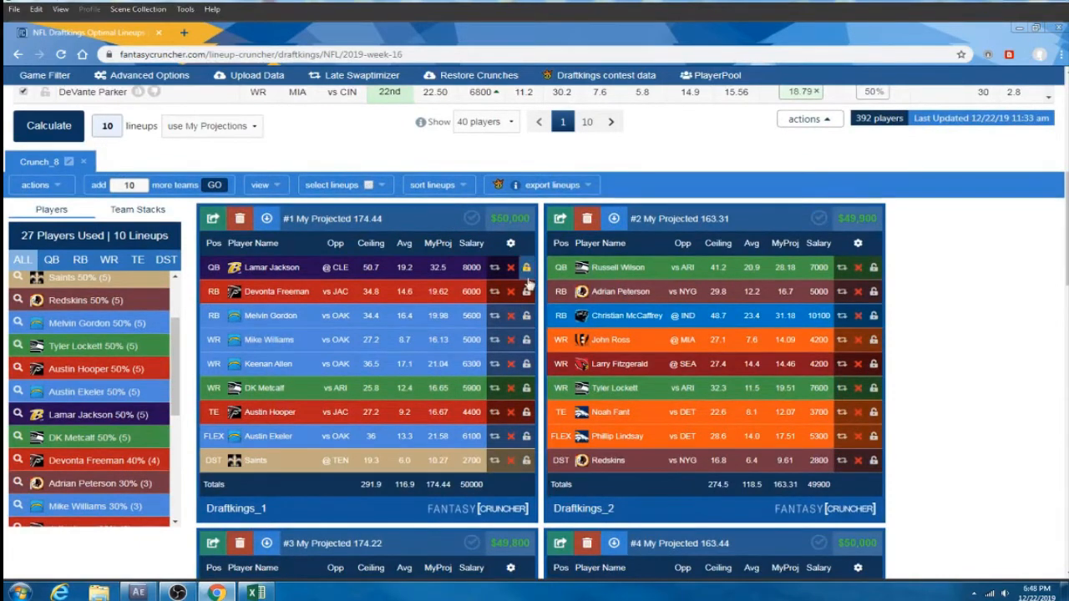
pyautogui.click(472, 219)
pyautogui.click(590, 187)
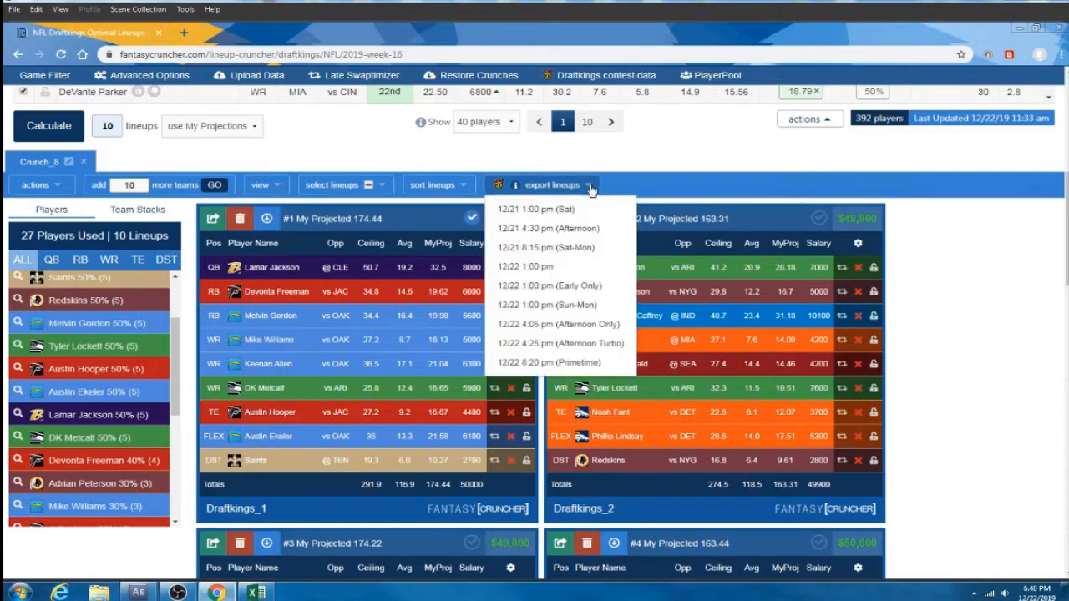
pyautogui.click(544, 267)
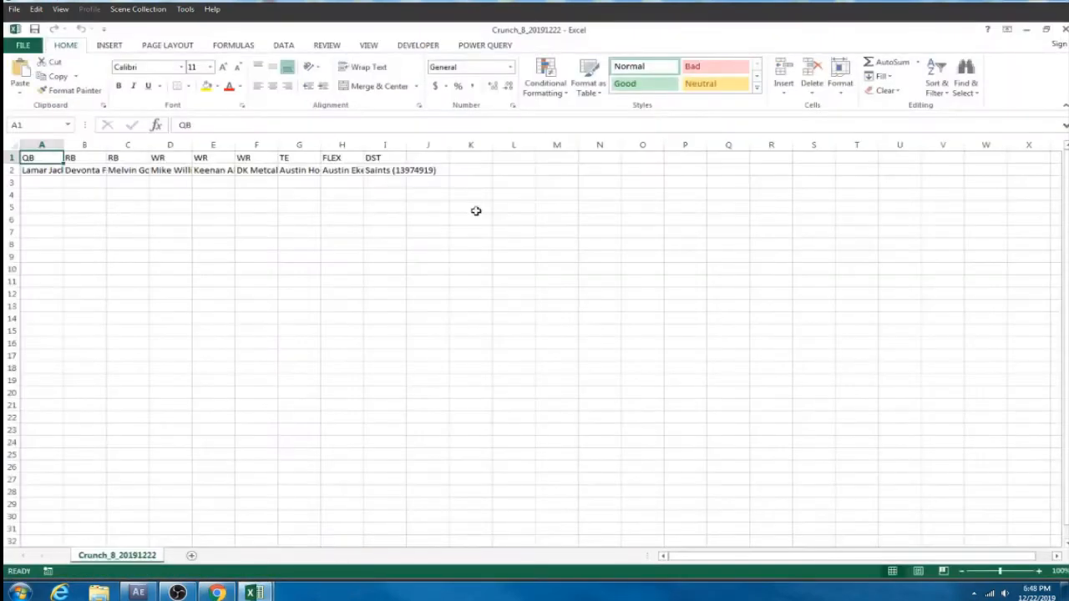
# Step: Widen columns A through I of the exported lineup file so the player names and IDs are readable
pyautogui.moveTo(43, 146); pyautogui.dragTo(406, 146)
pyautogui.doubleClick(64, 146)
pyautogui.doubleClick(120, 147)
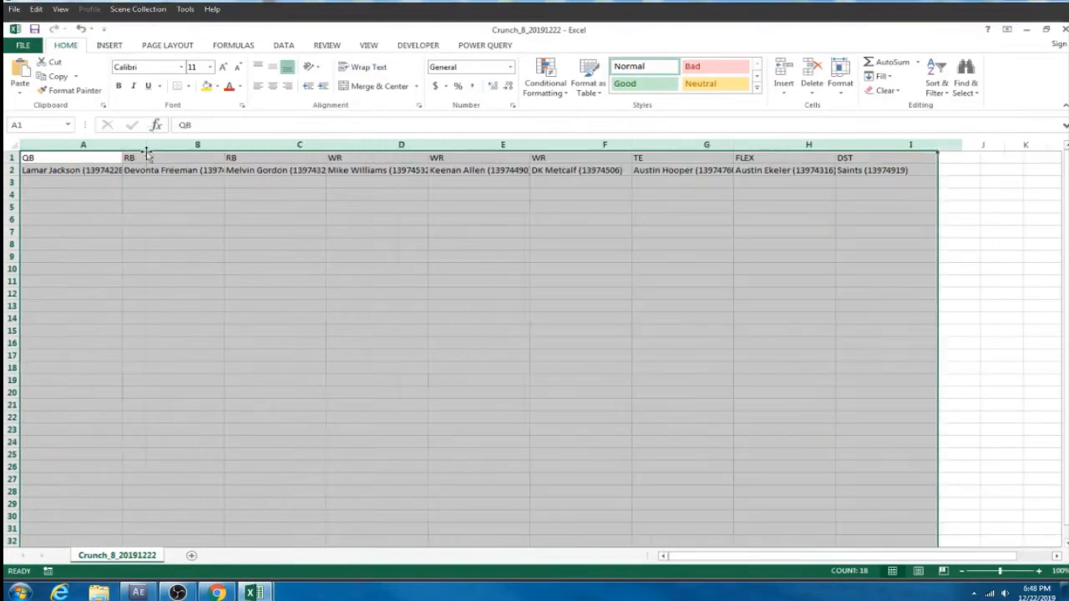
pyautogui.click(231, 231)
# Step: Close the exported lineup file without saving and return to the lineup optimizer in the browser
pyautogui.click(1064, 29)
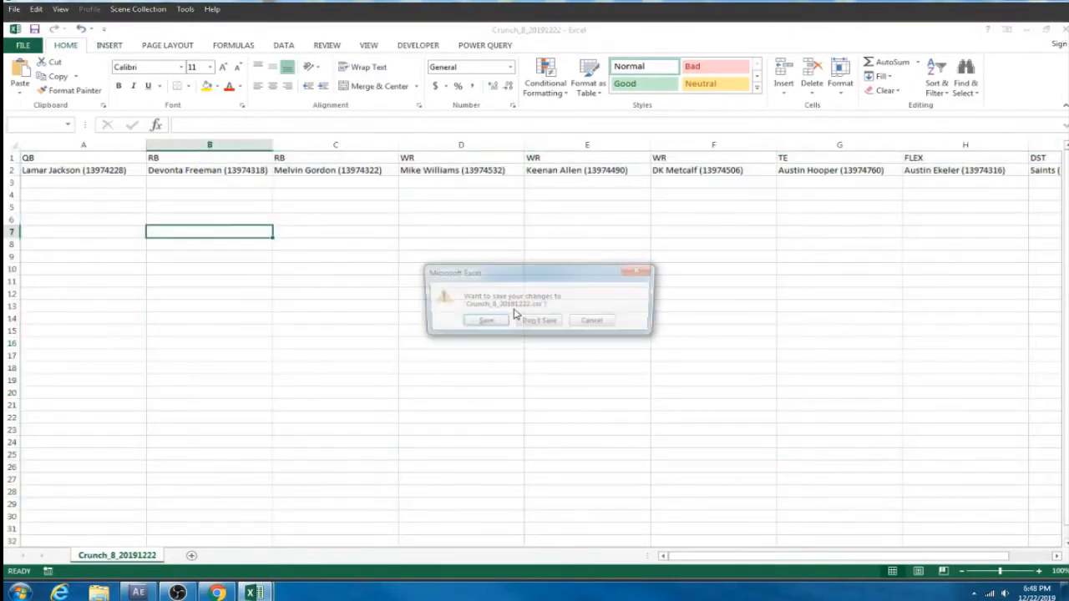
pyautogui.click(543, 324)
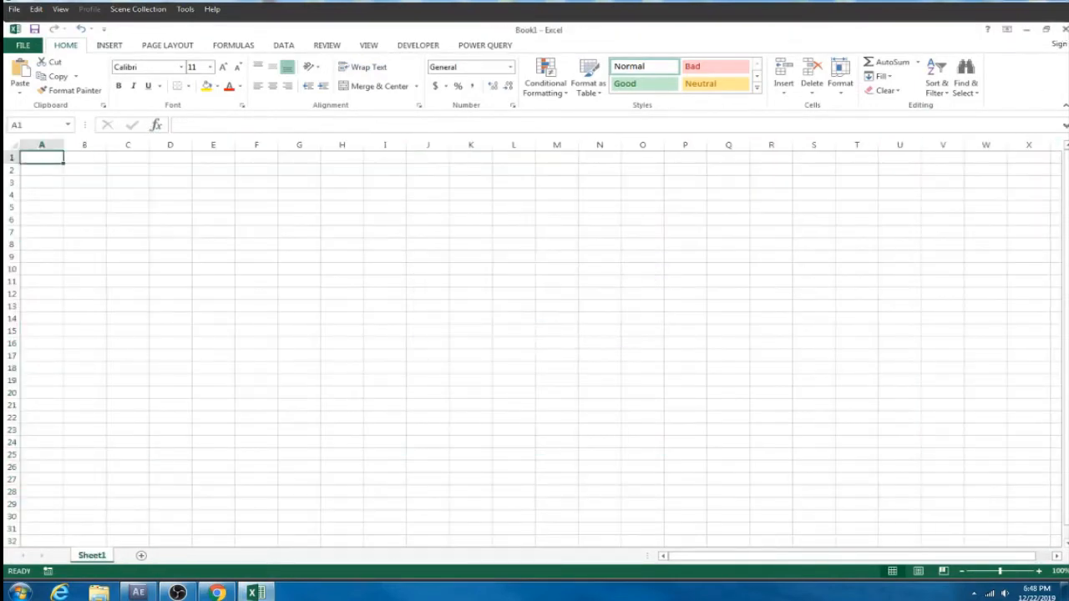
pyautogui.click(1026, 29)
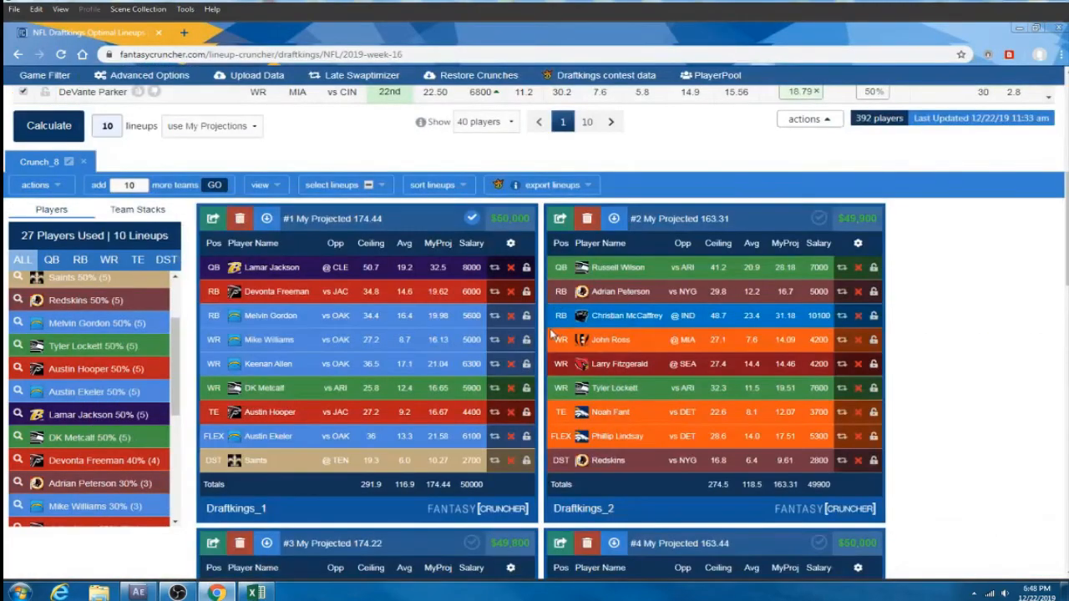
# Step: Disable all player groups, delete group 1, and close the advanced options
pyautogui.scroll(10, 544, 334)
pyautogui.scroll(-1, 333, 251)
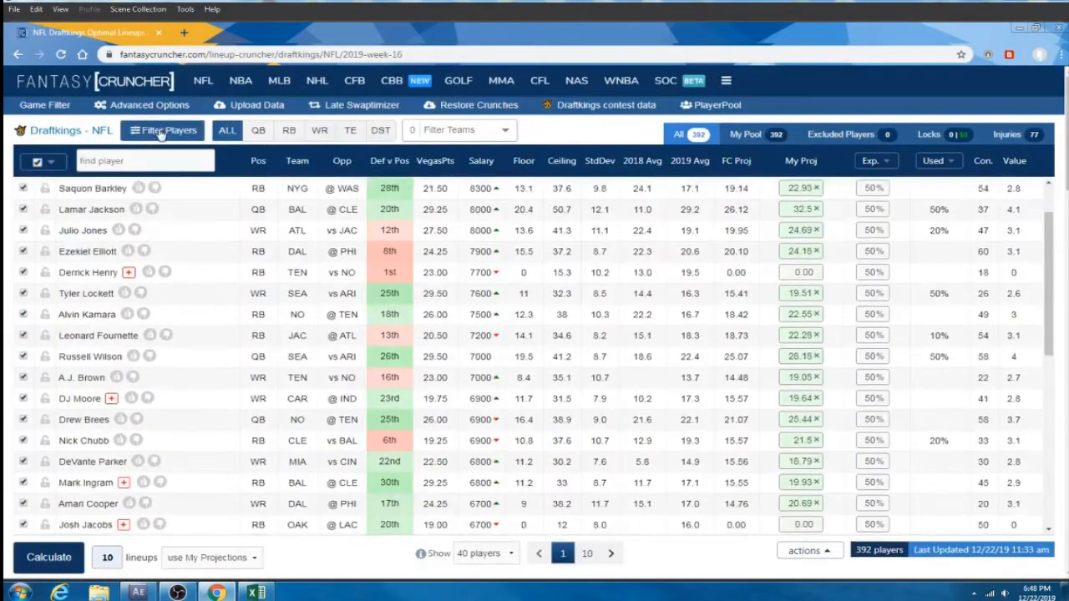
pyautogui.click(150, 104)
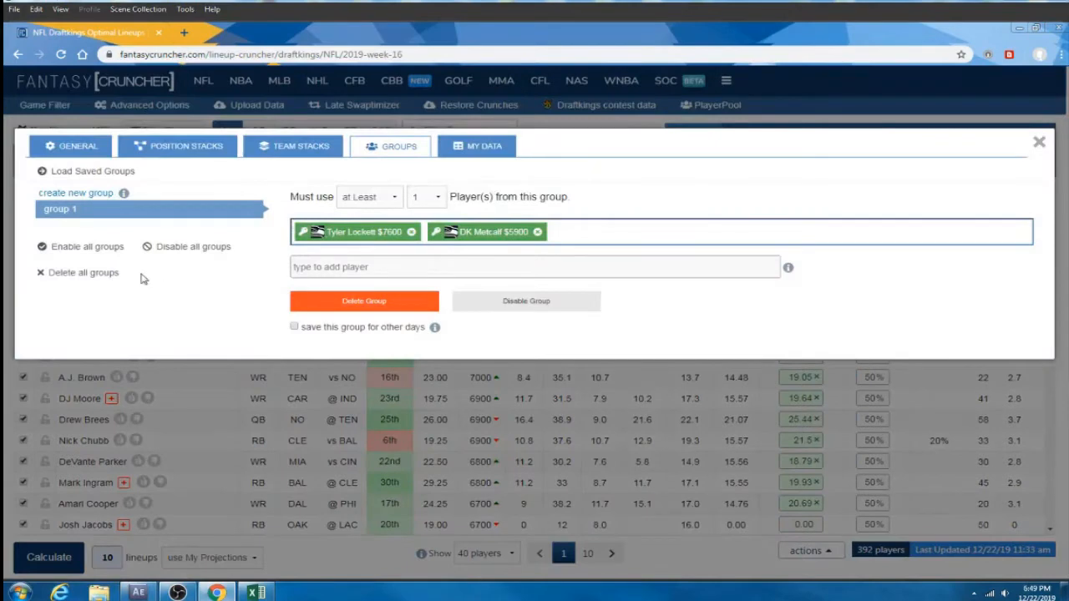
pyautogui.click(180, 249)
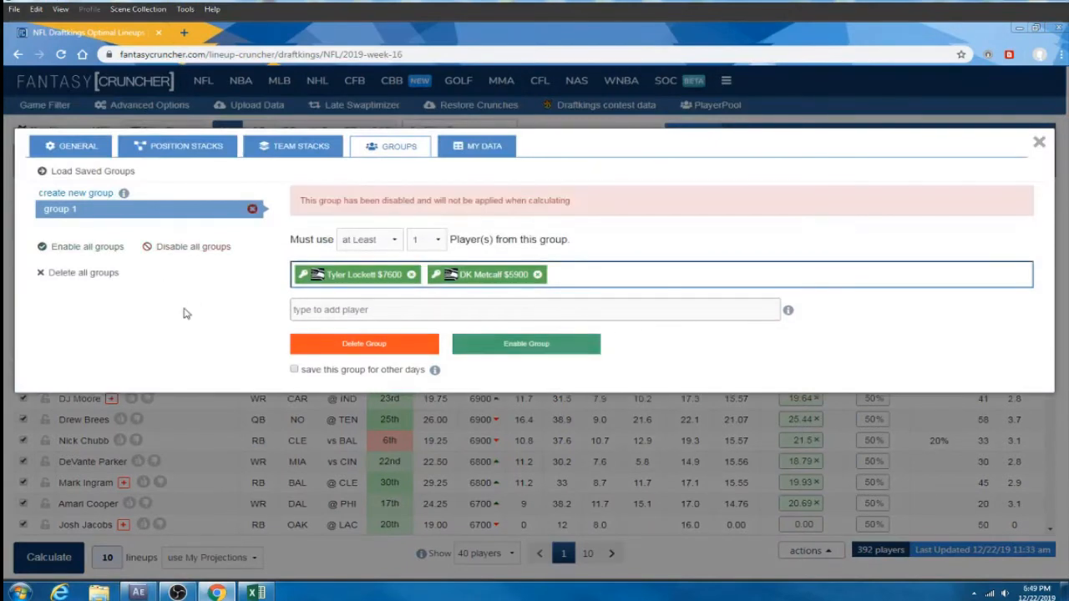
pyautogui.click(389, 351)
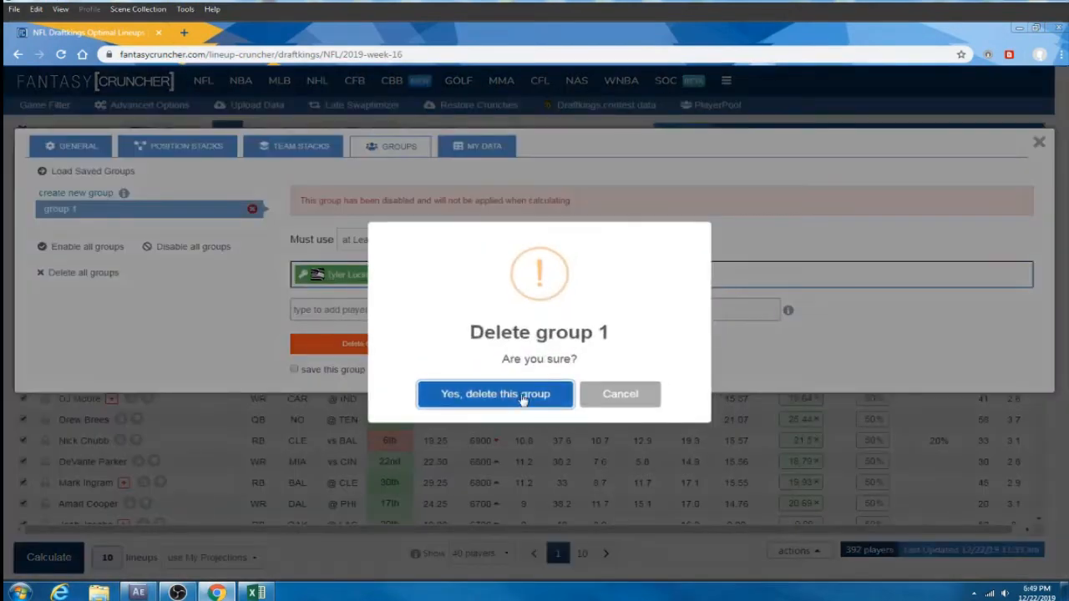
pyautogui.click(519, 396)
pyautogui.click(1038, 142)
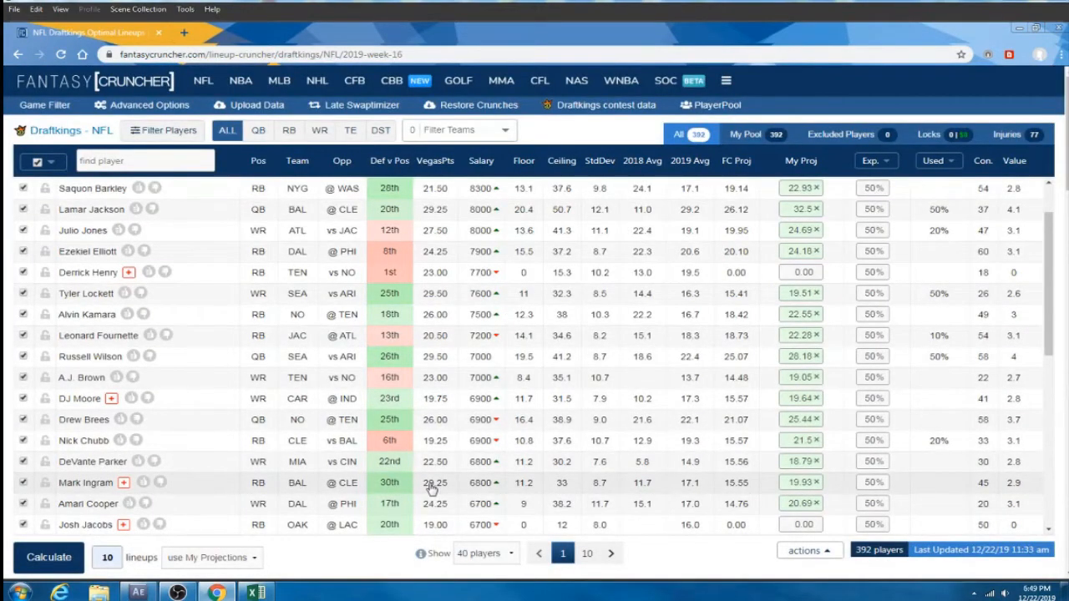
# Step: Copy the optimizer's full player list to the clipboard
pyautogui.click(820, 551)
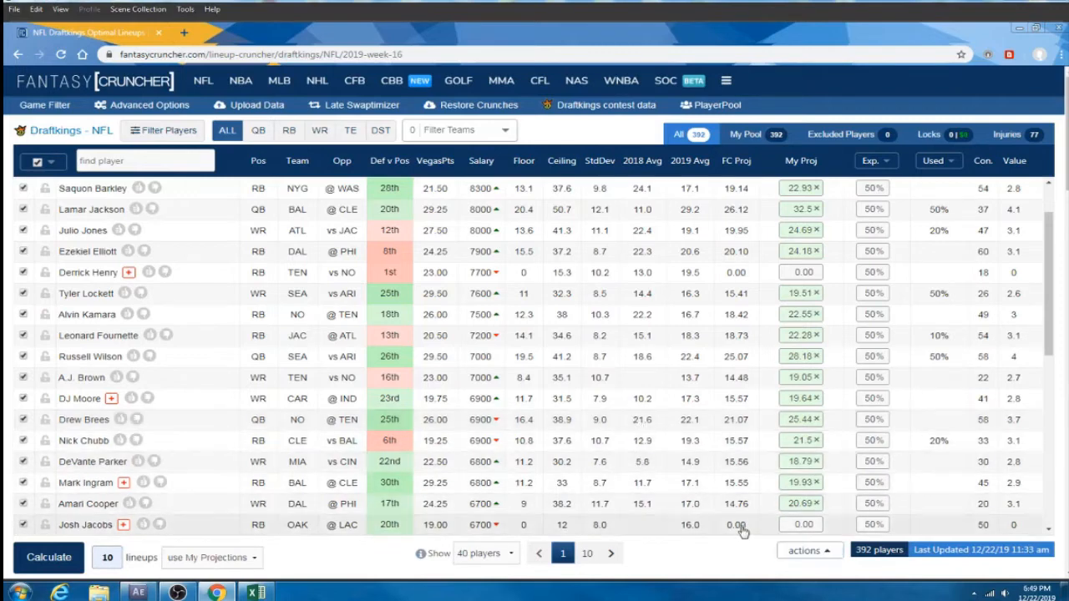
pyautogui.click(805, 551)
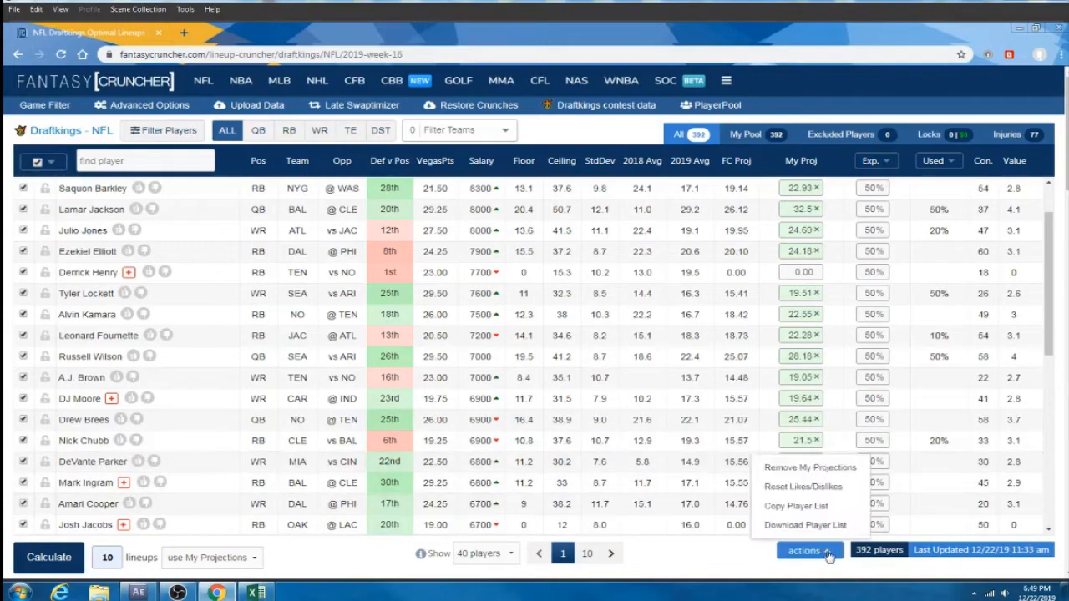
pyautogui.click(792, 508)
pyautogui.click(540, 393)
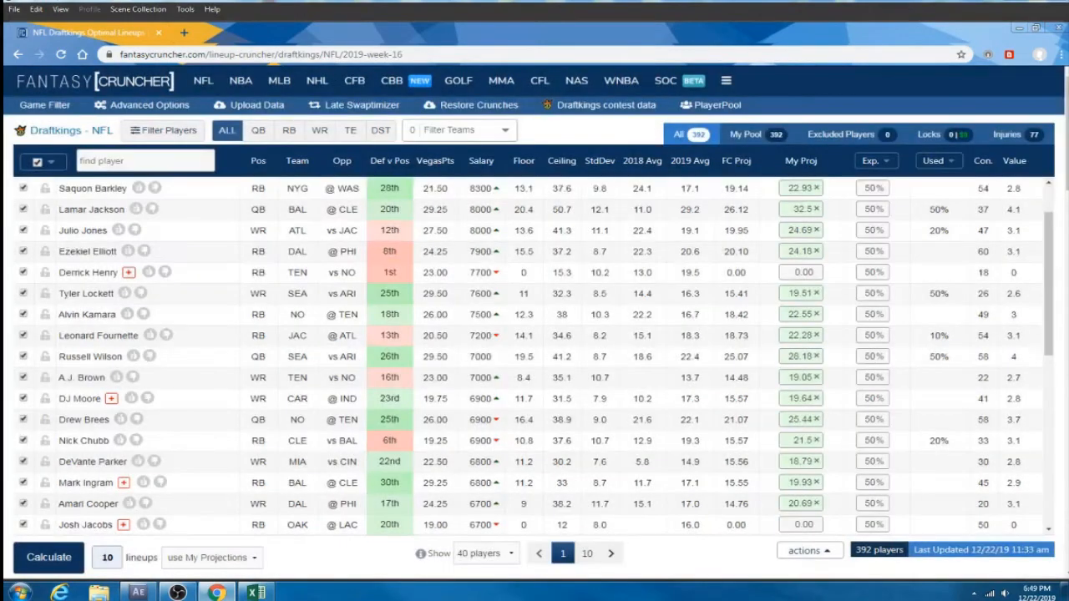
# Step: Switch to the blank Excel workbook, paste the copied player list at A1, and widen the Player column
pyautogui.hotkey('alt', 'Tab')
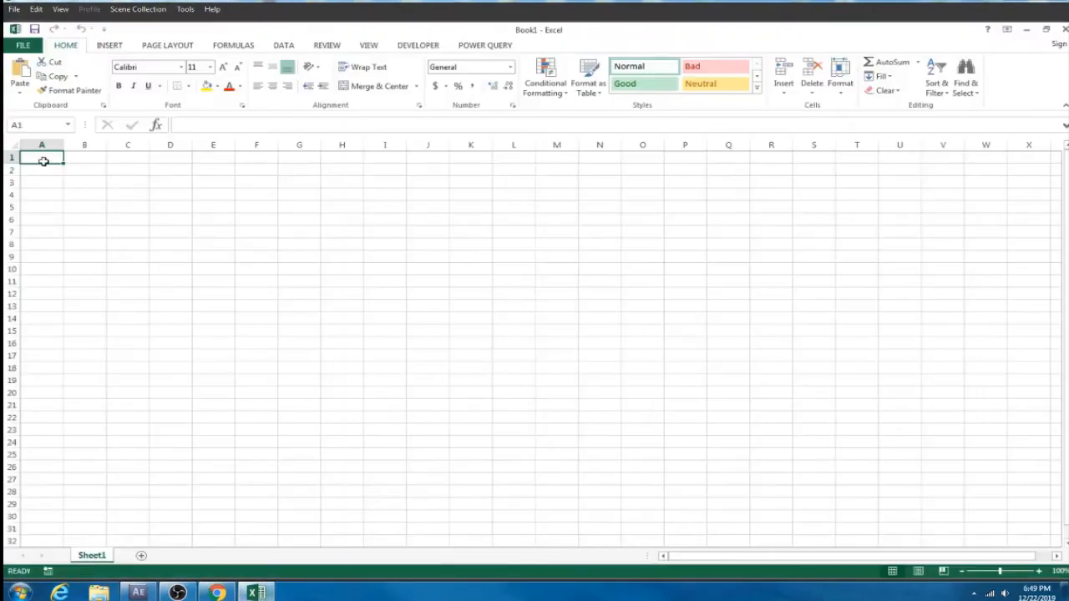
pyautogui.hotkey('ctrl', 'v')
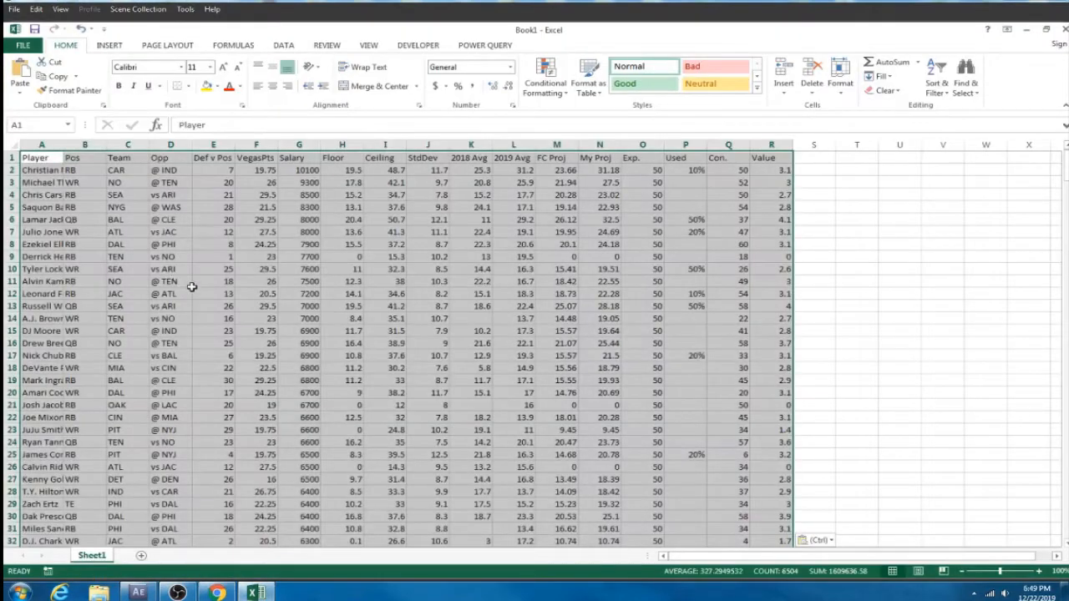
pyautogui.moveTo(63, 146); pyautogui.dragTo(122, 146)
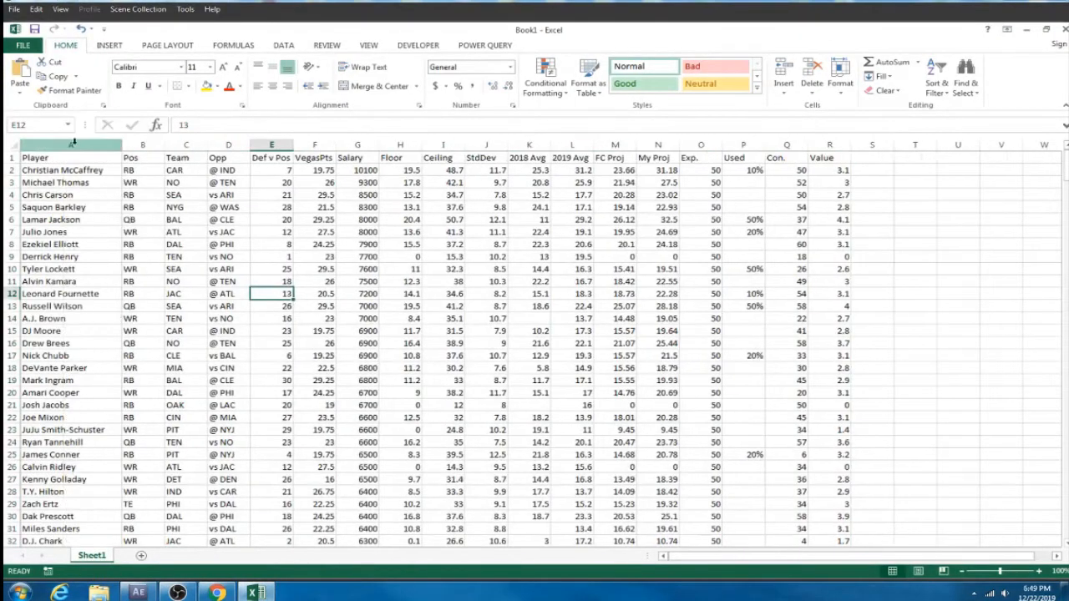
# Step: Delete the Pos through Floor columns (B to H) from the pasted player list
pyautogui.click(84, 145)
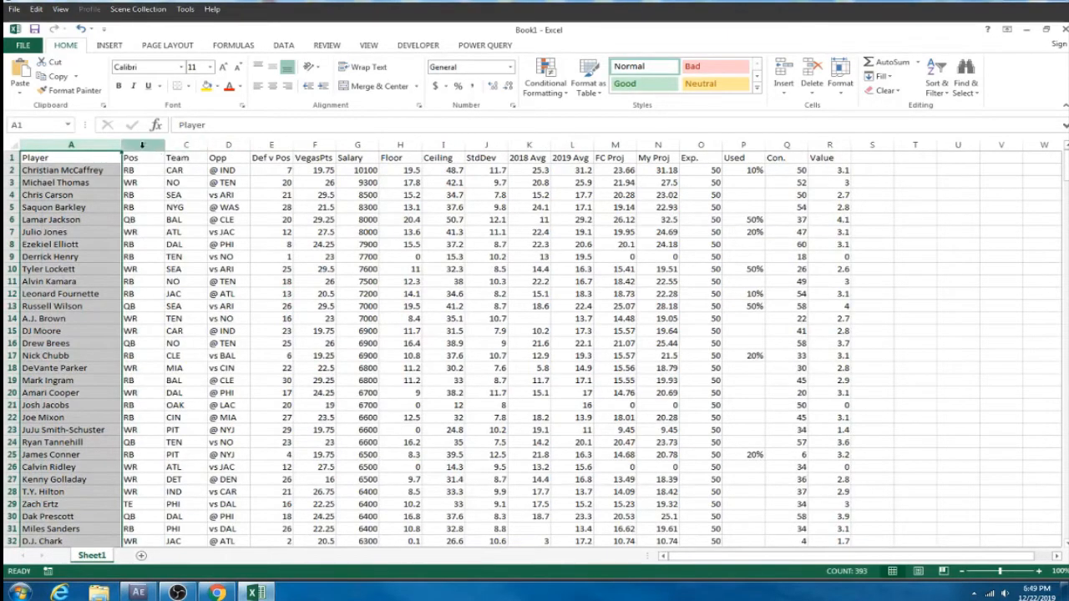
pyautogui.moveTo(142, 146); pyautogui.dragTo(299, 146)
pyautogui.moveTo(333, 147); pyautogui.dragTo(403, 146)
pyautogui.rightClick(335, 198)
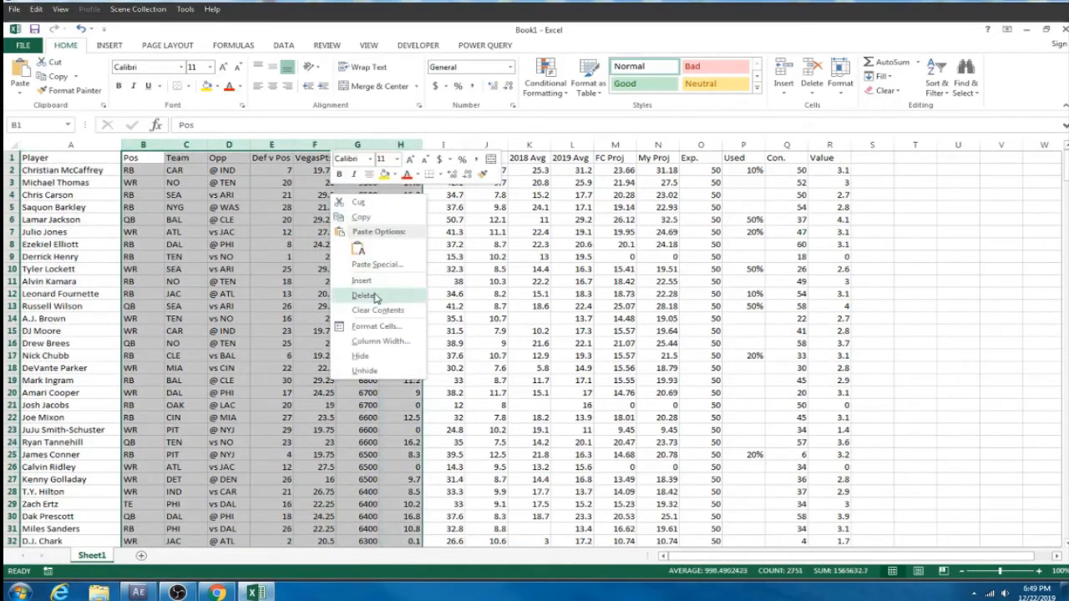
pyautogui.click(365, 295)
# Step: Fill the Ceiling, 2019 Avg and FC Proj header cells with yellow
pyautogui.click(143, 144)
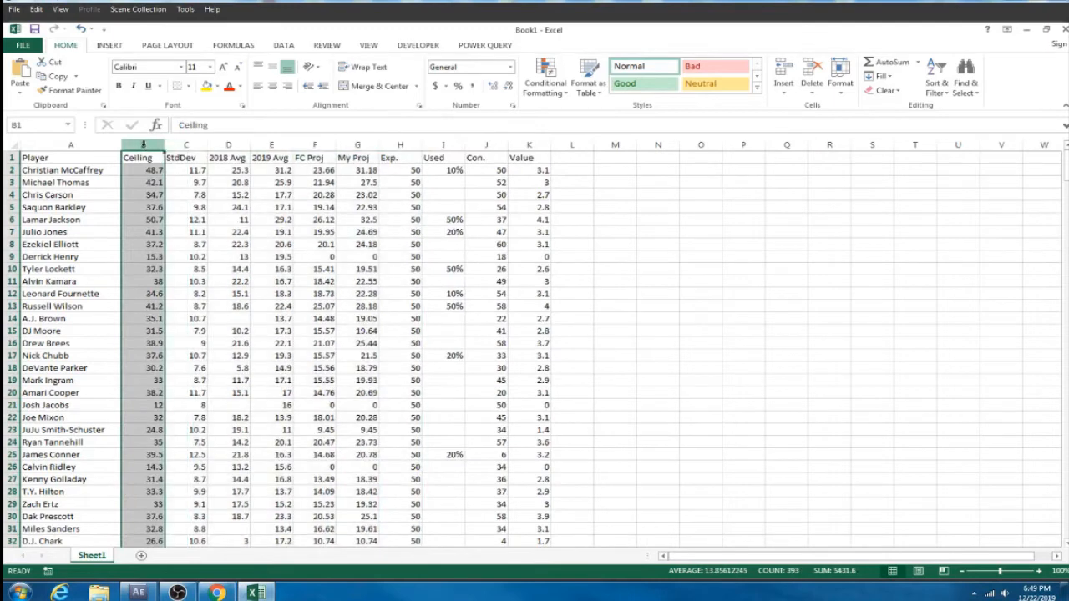
pyautogui.click(147, 159)
pyautogui.click(206, 85)
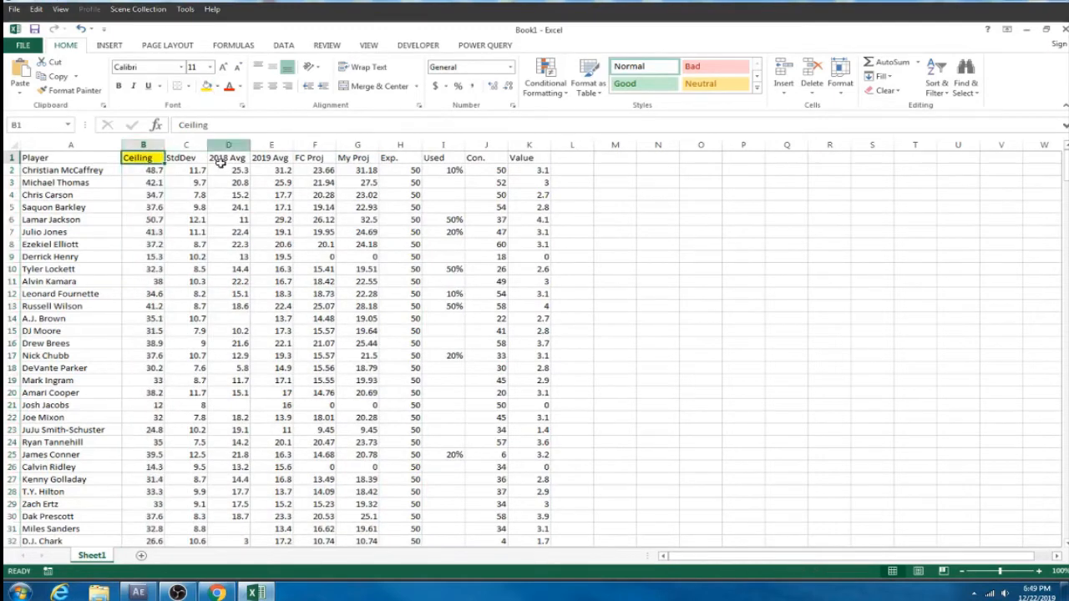
pyautogui.click(271, 158)
pyautogui.click(206, 85)
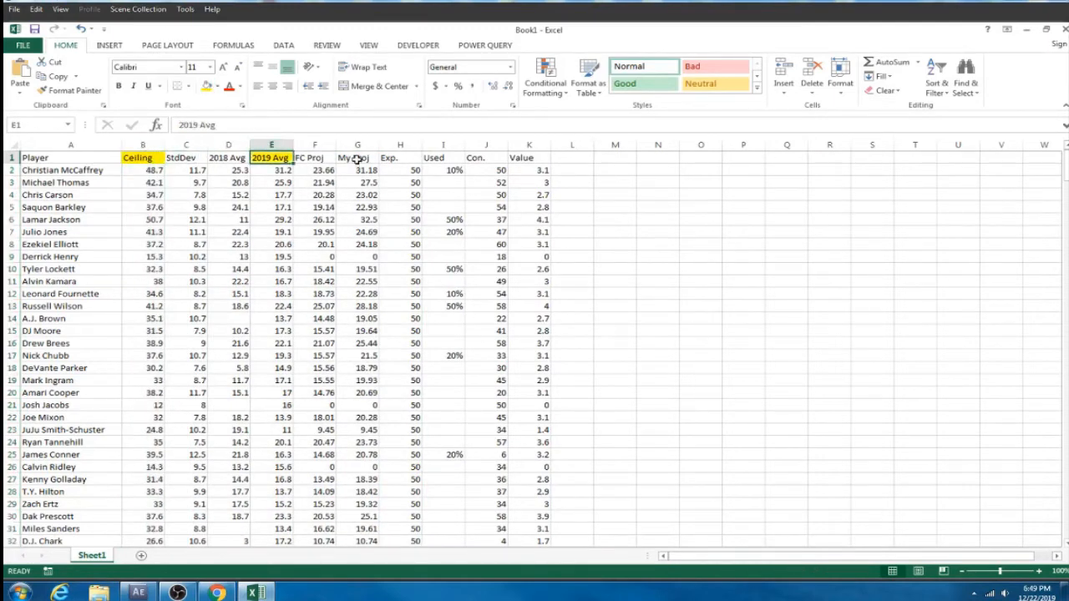
pyautogui.click(322, 157)
pyautogui.click(206, 85)
# Step: Delete the StdDev and 2018 Avg columns, and clear the columns from My Proj through Value
pyautogui.moveTo(185, 144); pyautogui.dragTo(228, 144)
pyautogui.rightClick(202, 180)
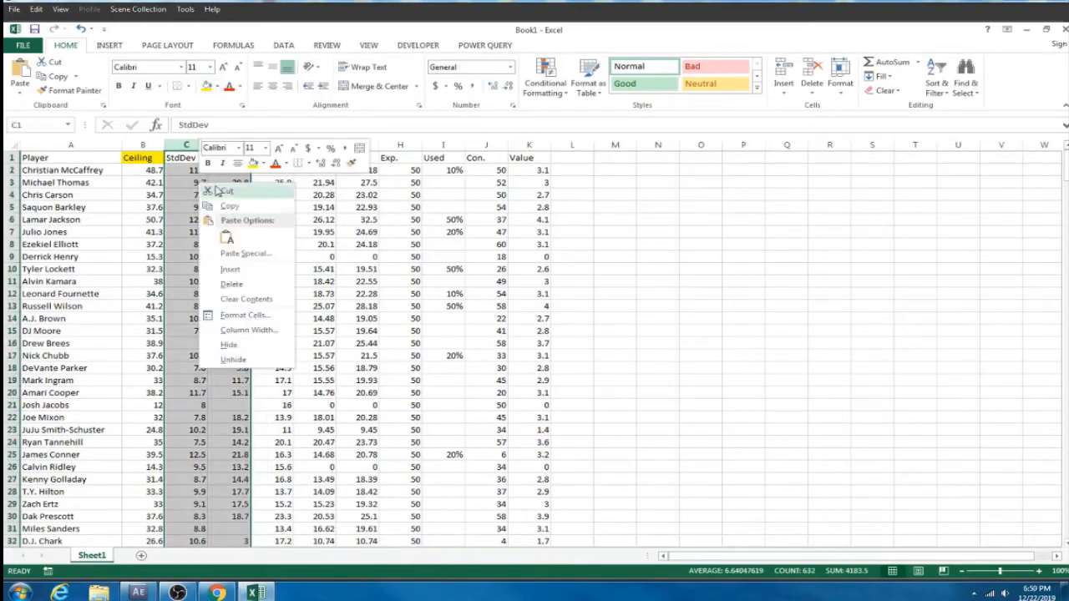
pyautogui.click(231, 285)
pyautogui.moveTo(271, 145); pyautogui.dragTo(451, 144)
pyautogui.press('Delete')
# Step: Center the Ceiling, 2019 Avg and FC Proj columns and add borders to their header cells
pyautogui.moveTo(142, 144); pyautogui.dragTo(224, 143)
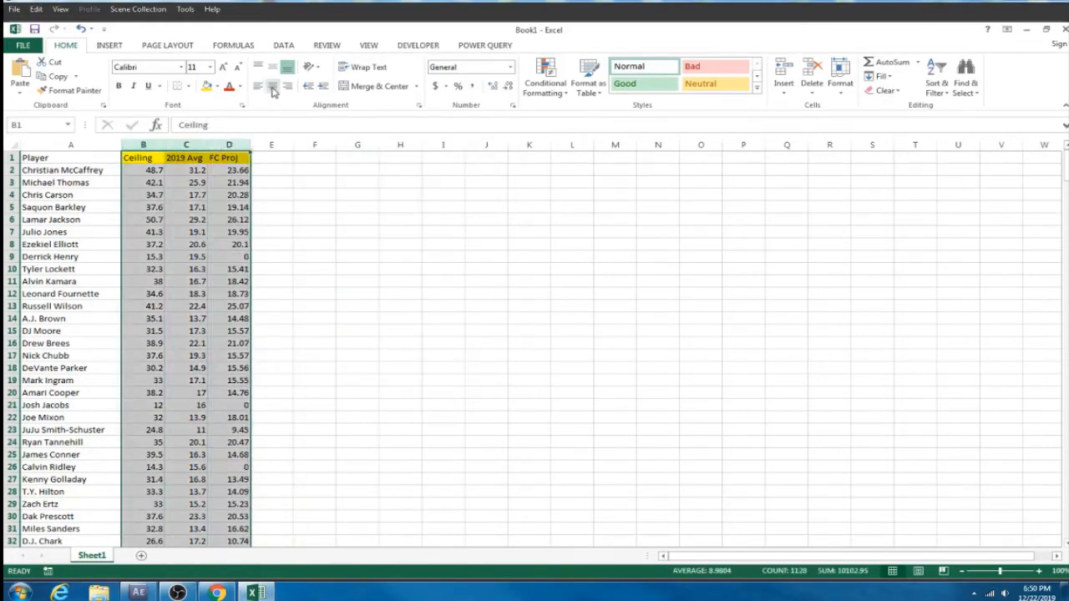
pyautogui.click(272, 86)
pyautogui.moveTo(143, 157); pyautogui.dragTo(228, 157)
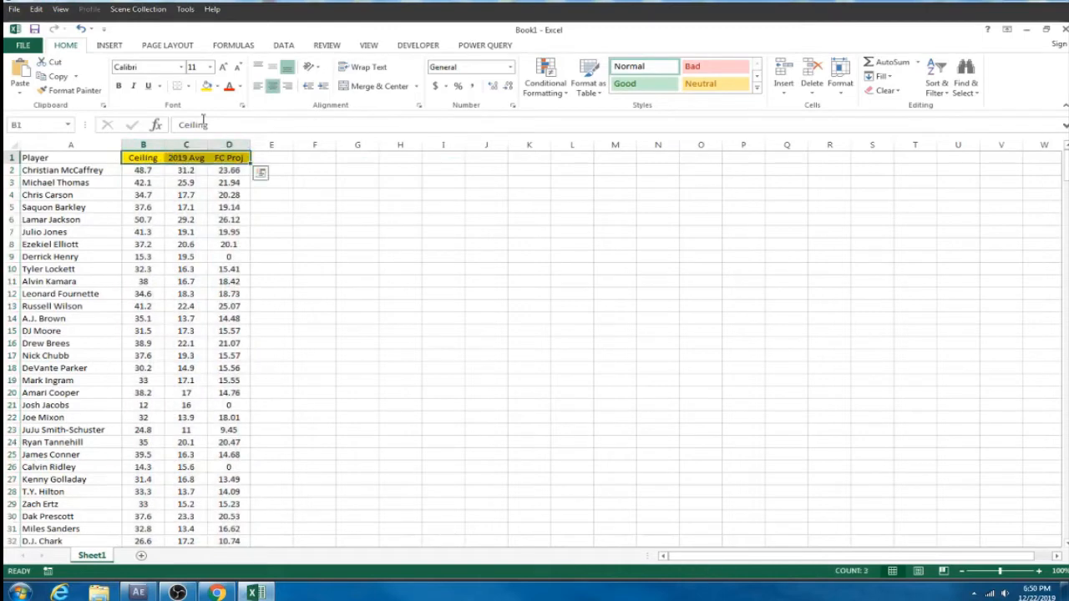
pyautogui.click(188, 86)
pyautogui.click(205, 191)
# Step: Insert a new column before Ceiling, narrow it slightly, and head it New Proj
pyautogui.click(143, 144)
pyautogui.rightClick(143, 146)
pyautogui.click(188, 234)
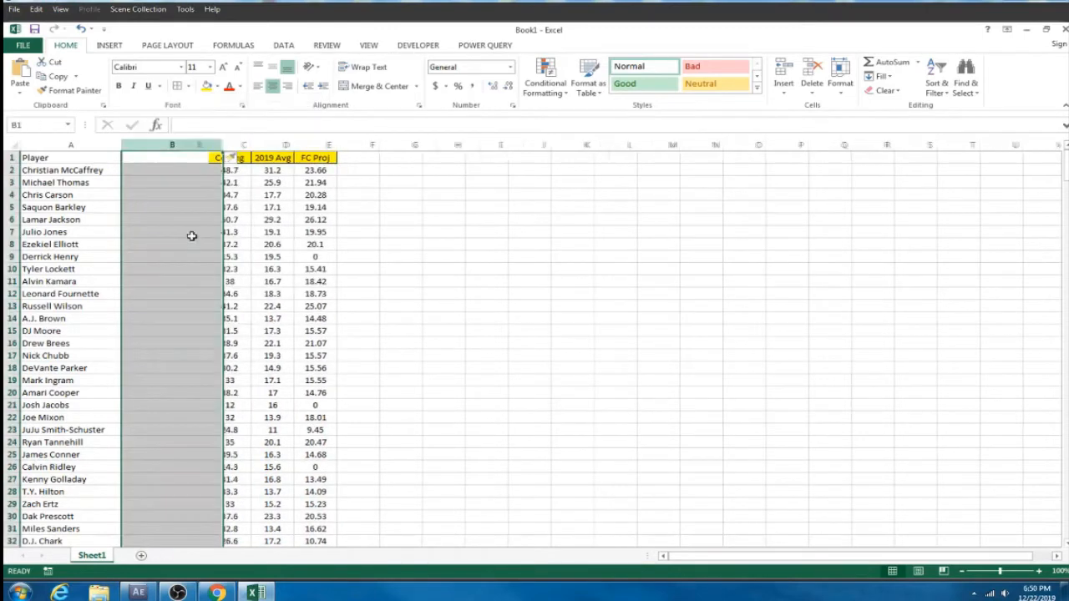
pyautogui.click(208, 158)
pyautogui.moveTo(224, 144); pyautogui.dragTo(197, 144)
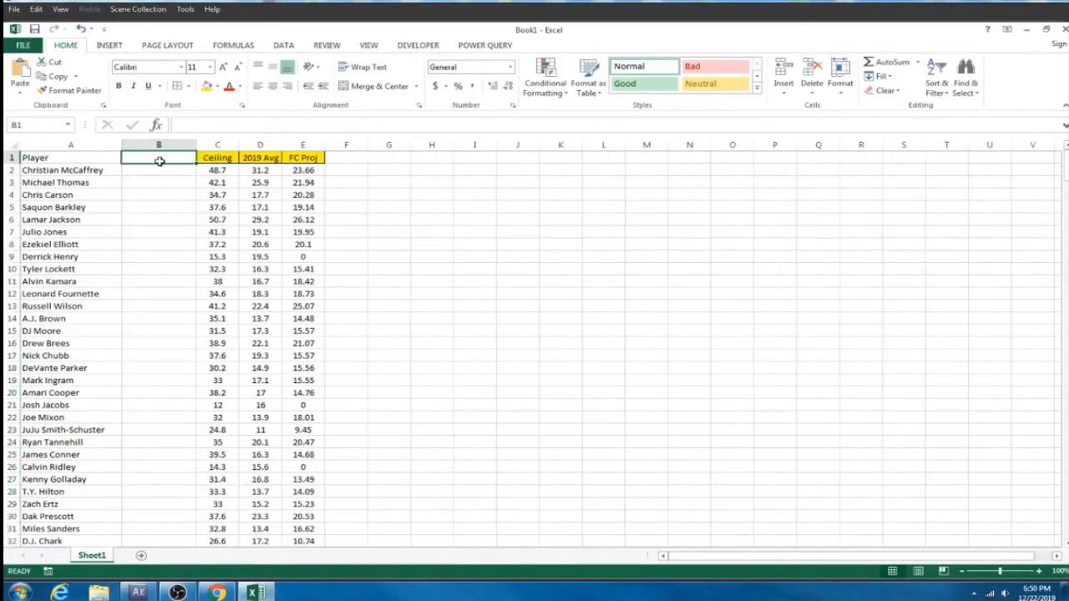
pyautogui.write('New Proj')
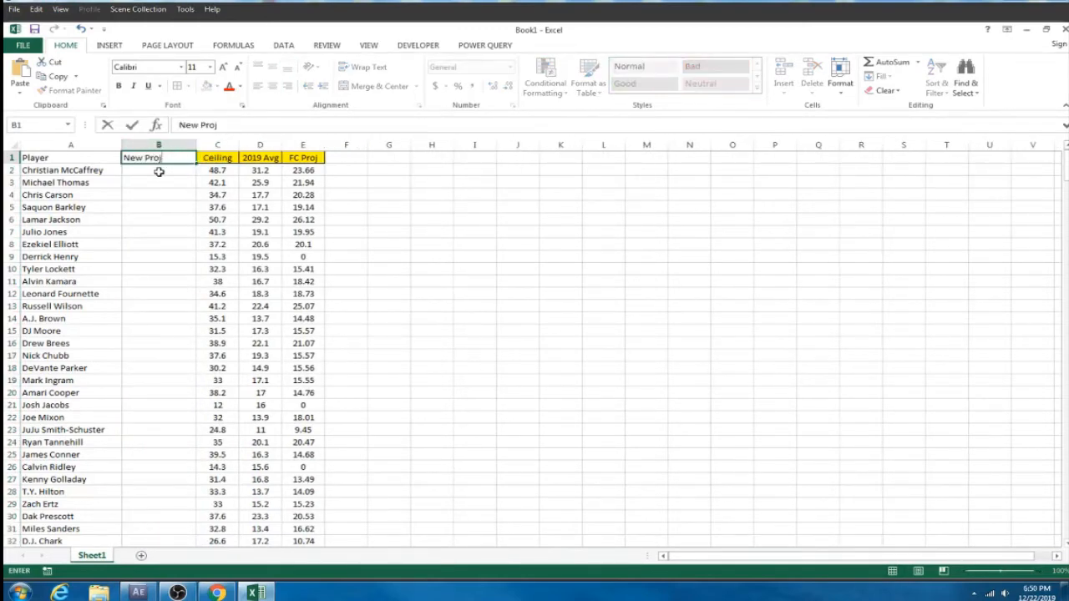
pyautogui.press('Return')
# Step: Fill the New Proj header cell with red
pyautogui.click(158, 158)
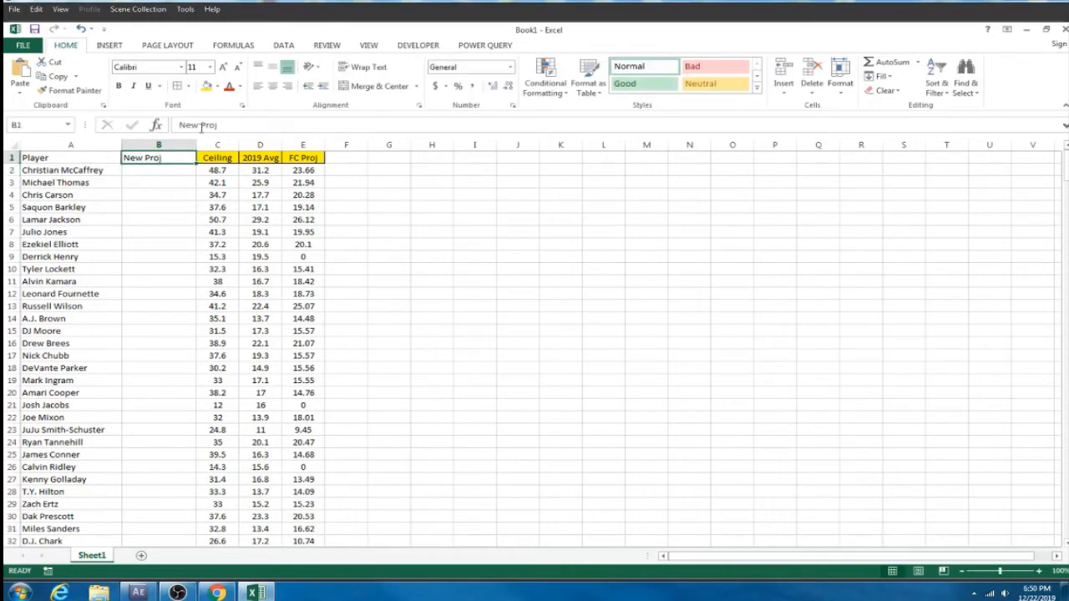
pyautogui.click(216, 86)
pyautogui.click(217, 184)
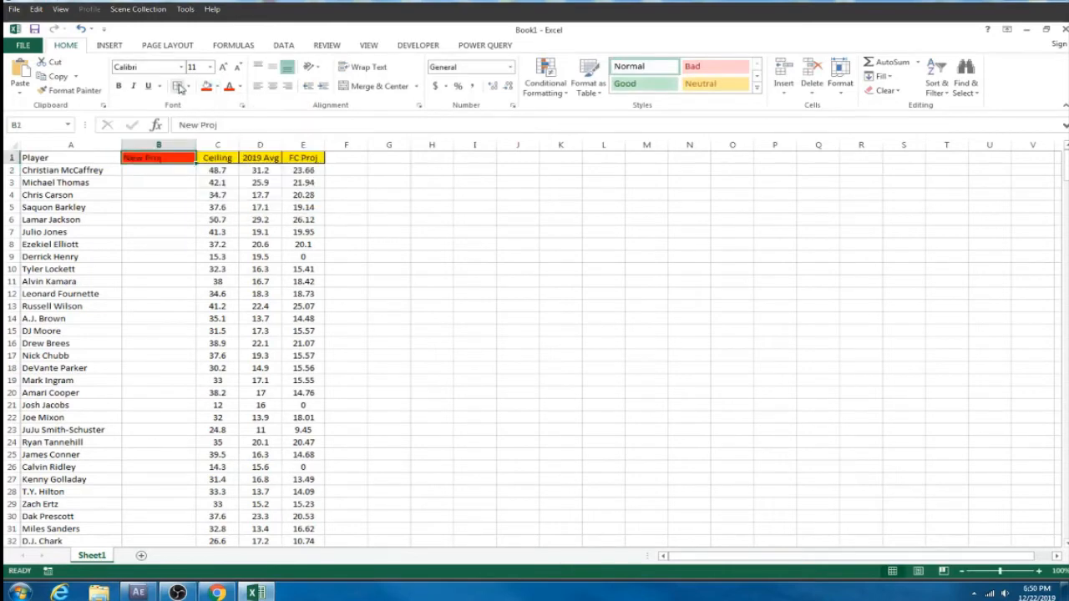
pyautogui.click(148, 189)
# Step: Enter the weighting notes 40% PROJ, 30% AVG and 30% Ceil in cells G3 to G5
pyautogui.click(152, 170)
pyautogui.click(201, 126)
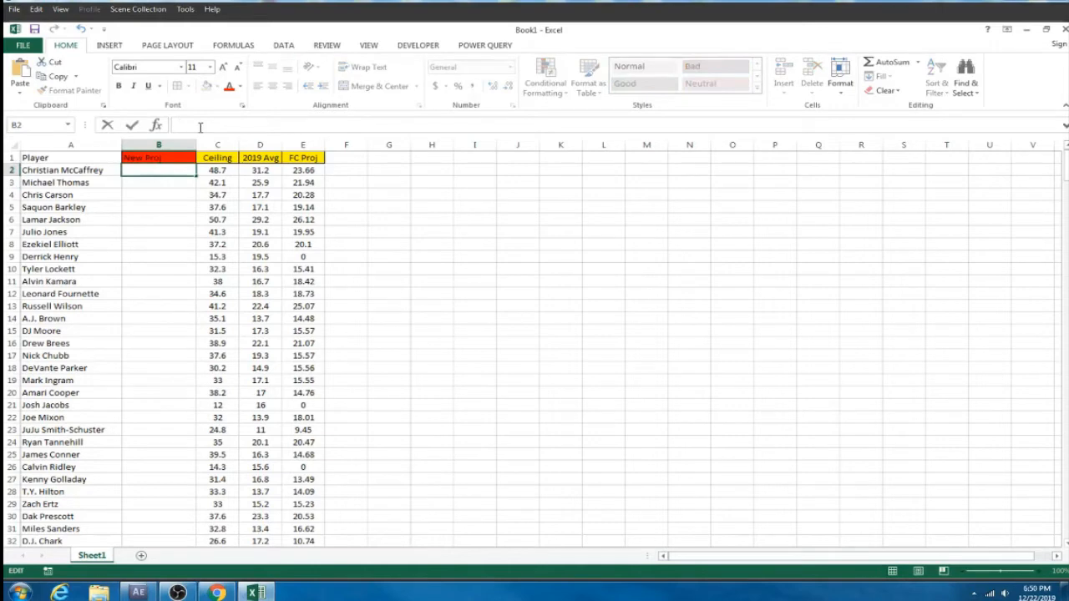
pyautogui.click(387, 183)
pyautogui.write('40')
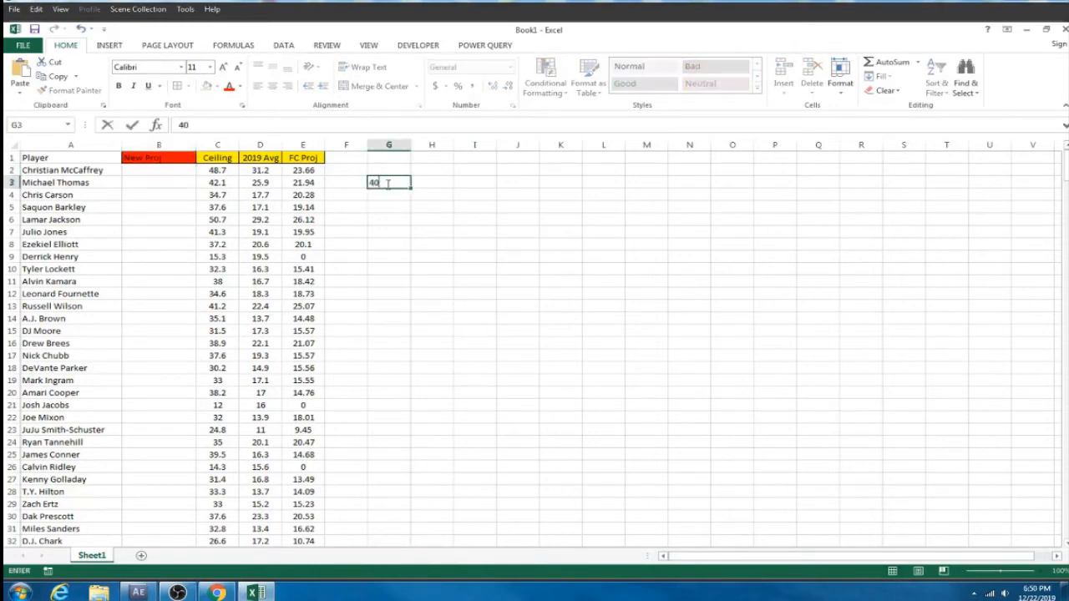
pyautogui.write('% PROJ')
pyautogui.press('Return')
pyautogui.write('30% AV')
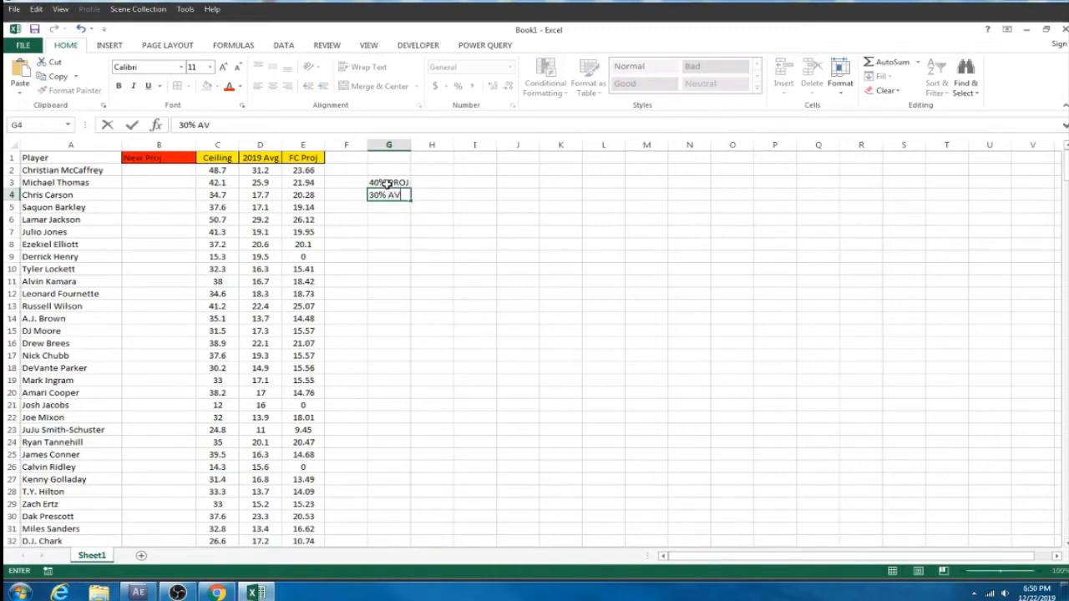
pyautogui.write('G')
pyautogui.press('Return')
pyautogui.write('30% Ceil')
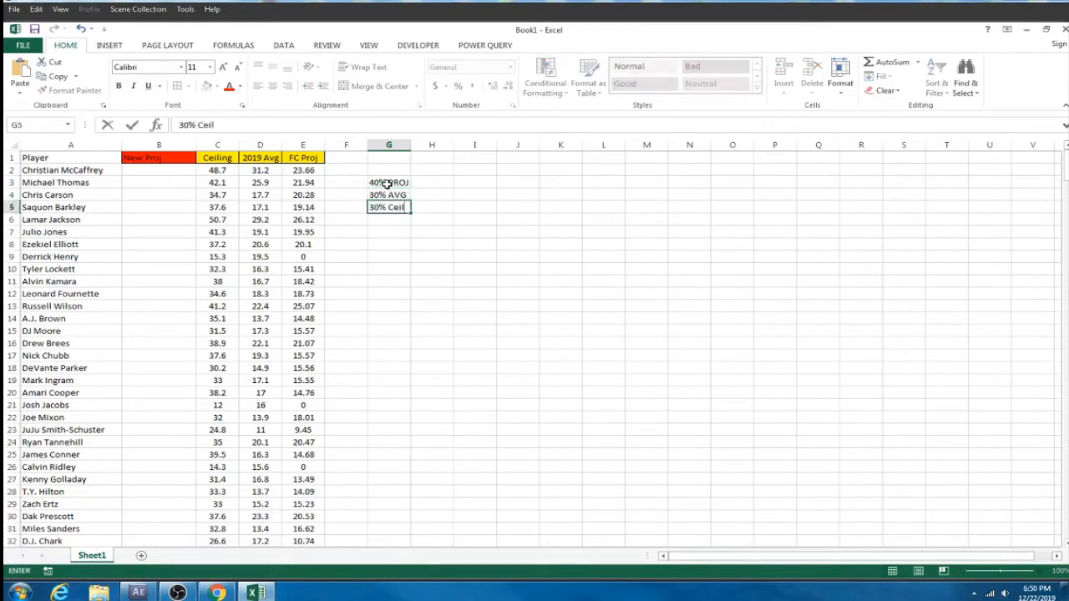
pyautogui.click(389, 227)
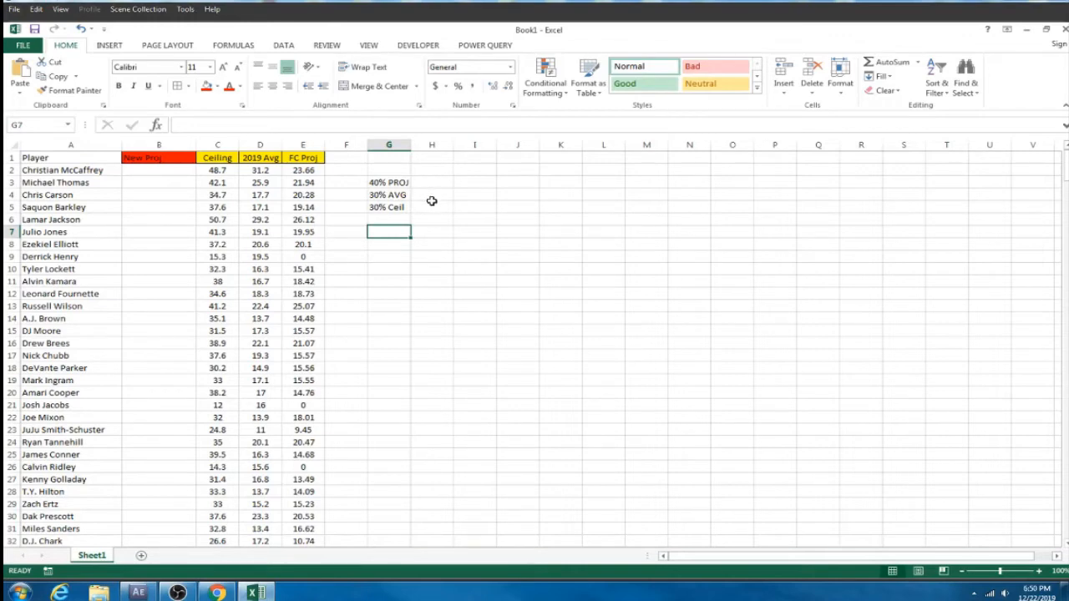
pyautogui.moveTo(391, 186); pyautogui.dragTo(394, 208)
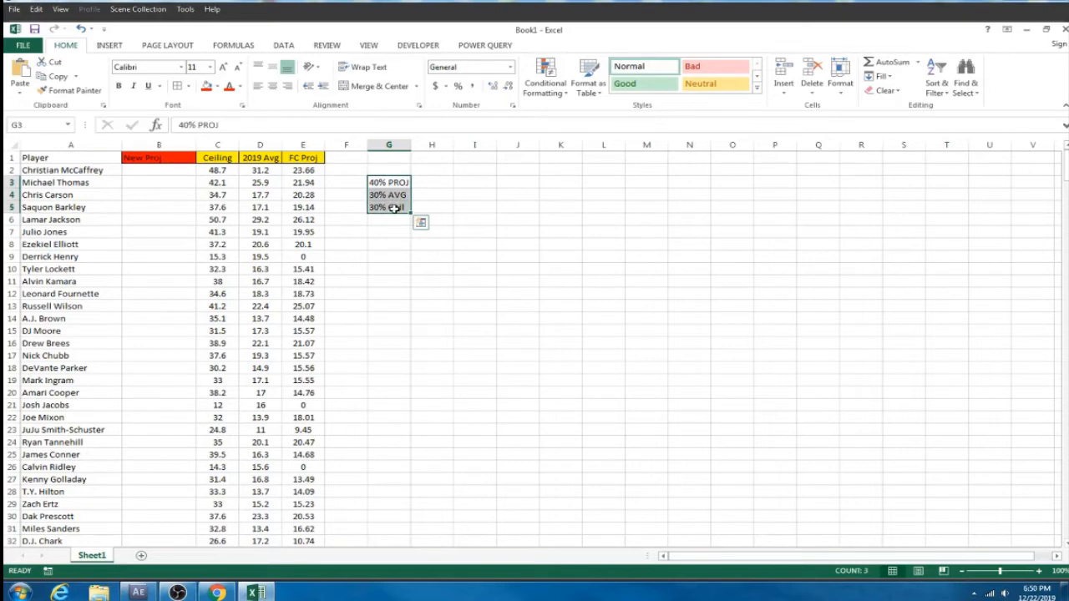
pyautogui.click(392, 208)
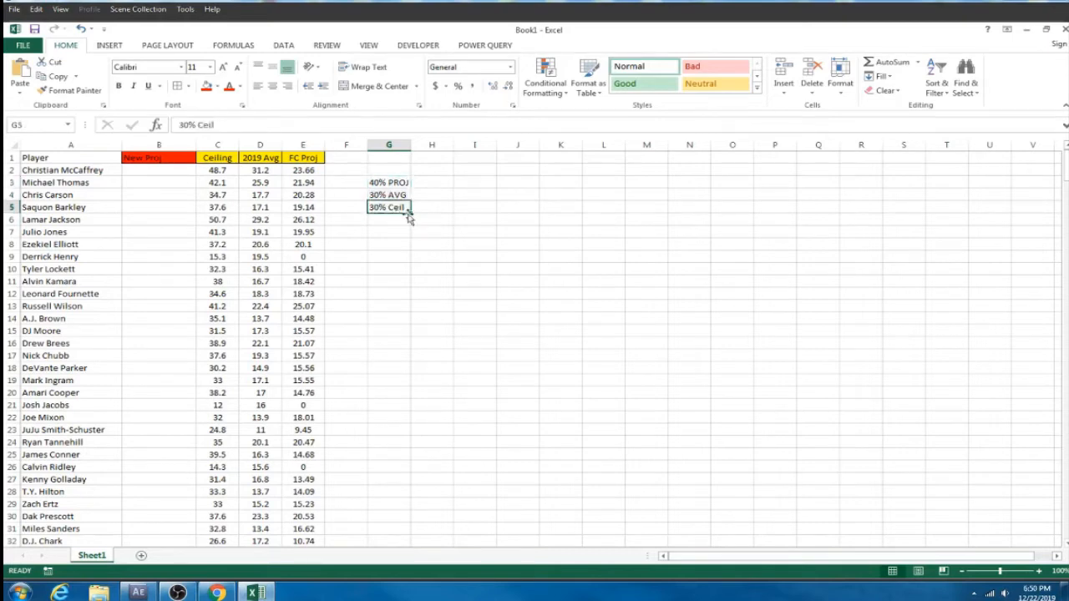
pyautogui.click(387, 197)
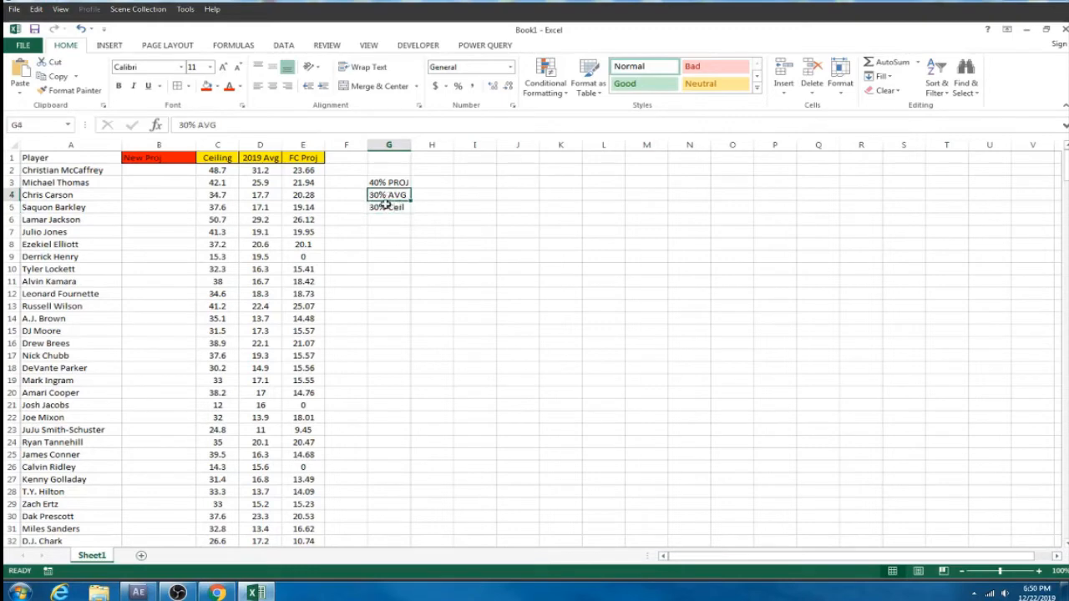
pyautogui.click(389, 183)
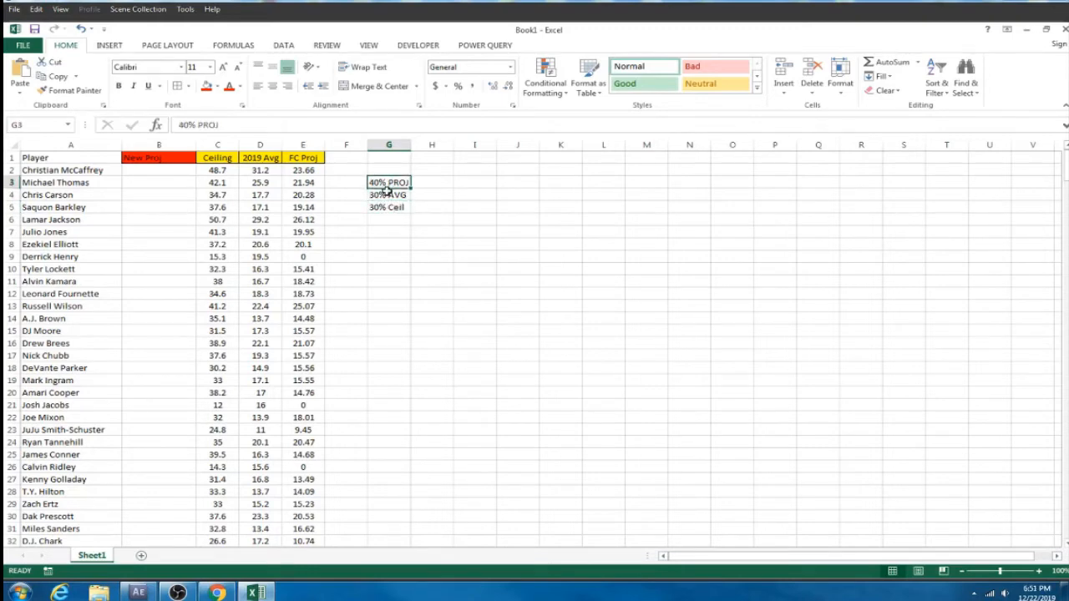
# Step: Enter the weighted projection formula =(C2*.3)+(D2*.3)+(E2*.4) in cell B2
pyautogui.click(167, 171)
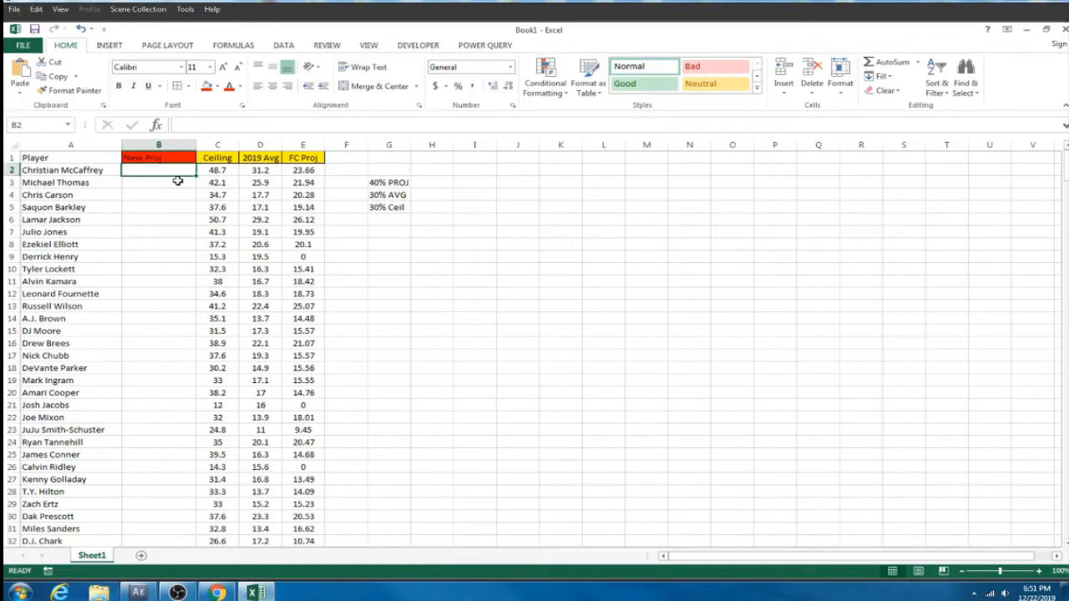
pyautogui.write('=')
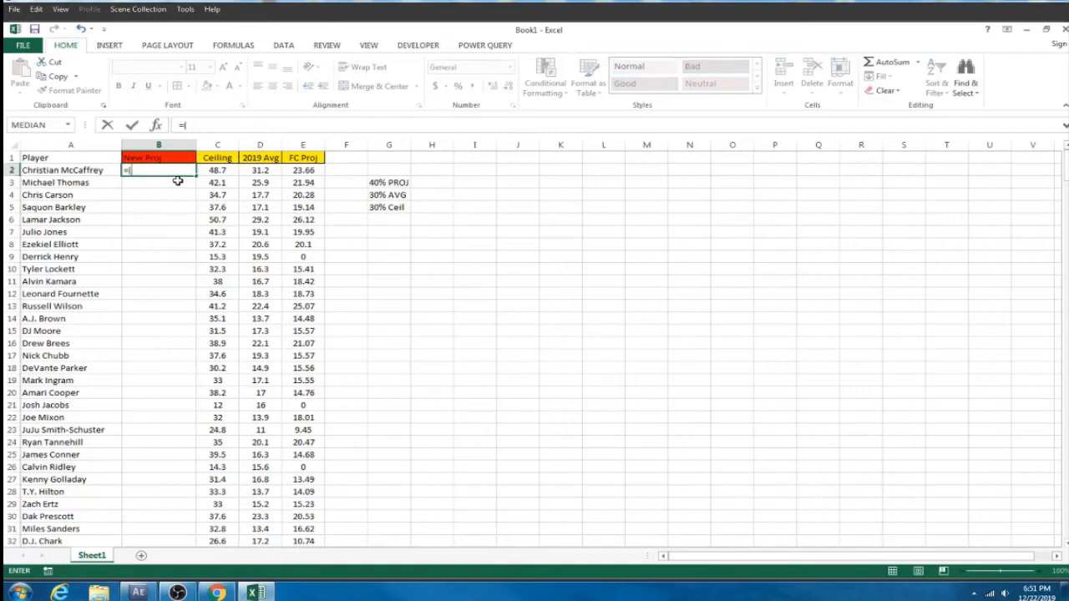
pyautogui.write('(C2*.3')
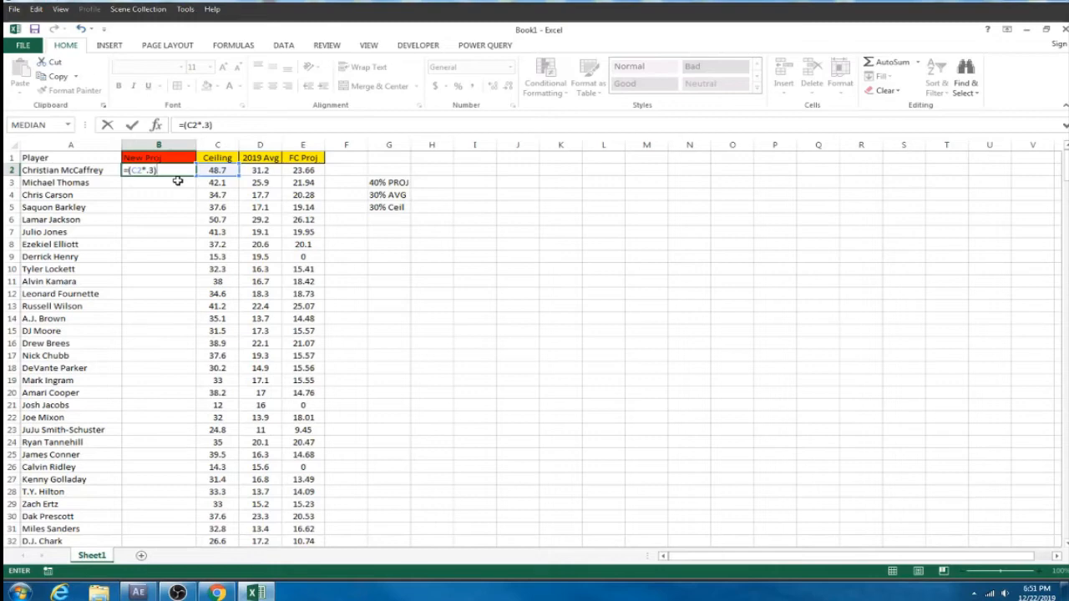
pyautogui.write('2*.3)+(D2*.3)+')
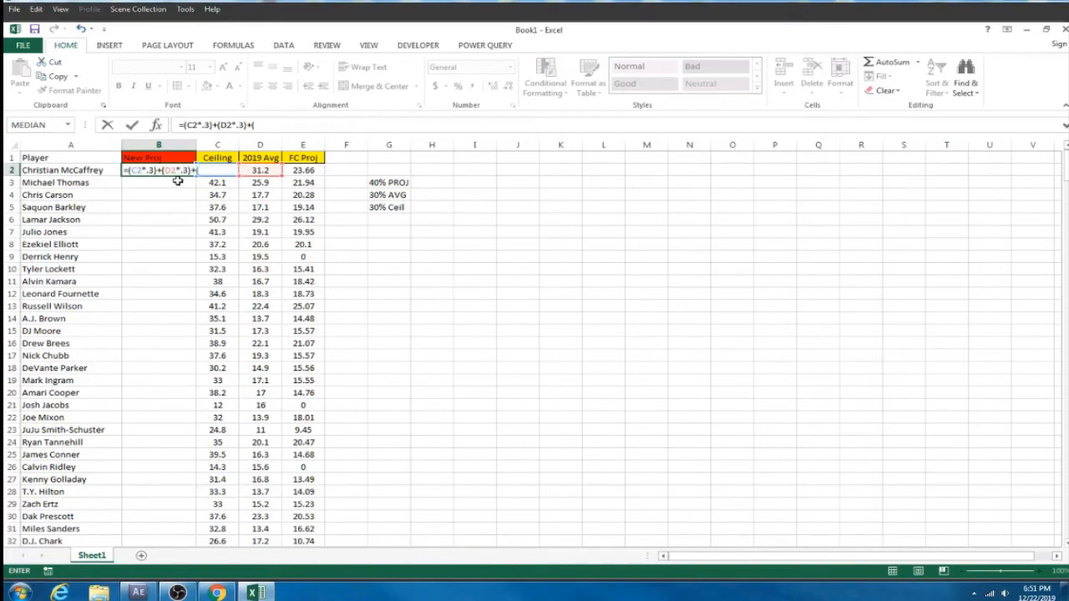
pyautogui.write('(E2*.4')
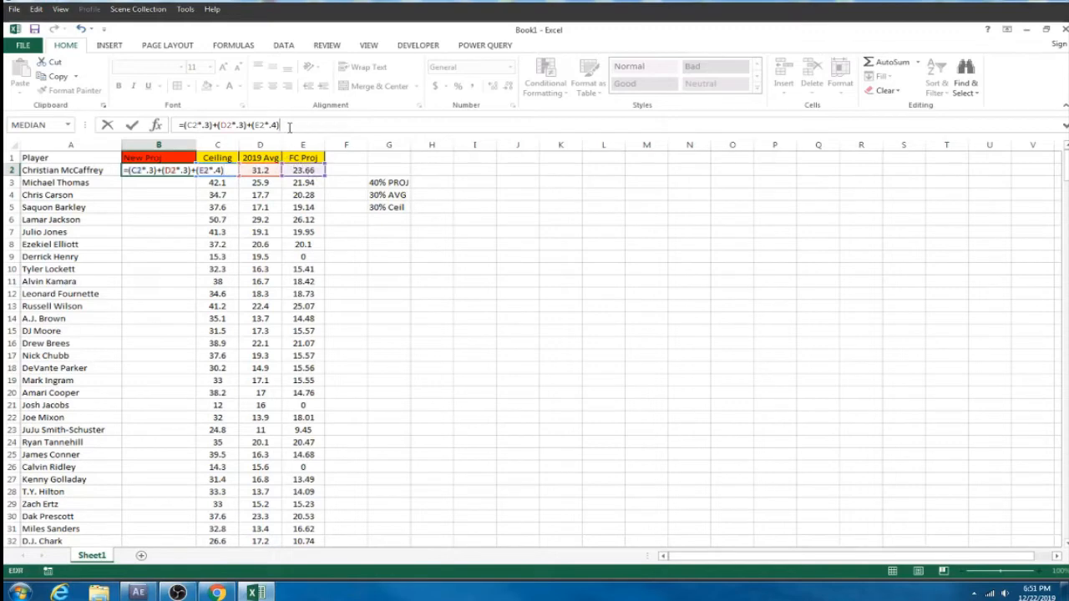
pyautogui.press('Return')
# Step: Center the New Proj column and apply the Number format to cell B2
pyautogui.click(167, 172)
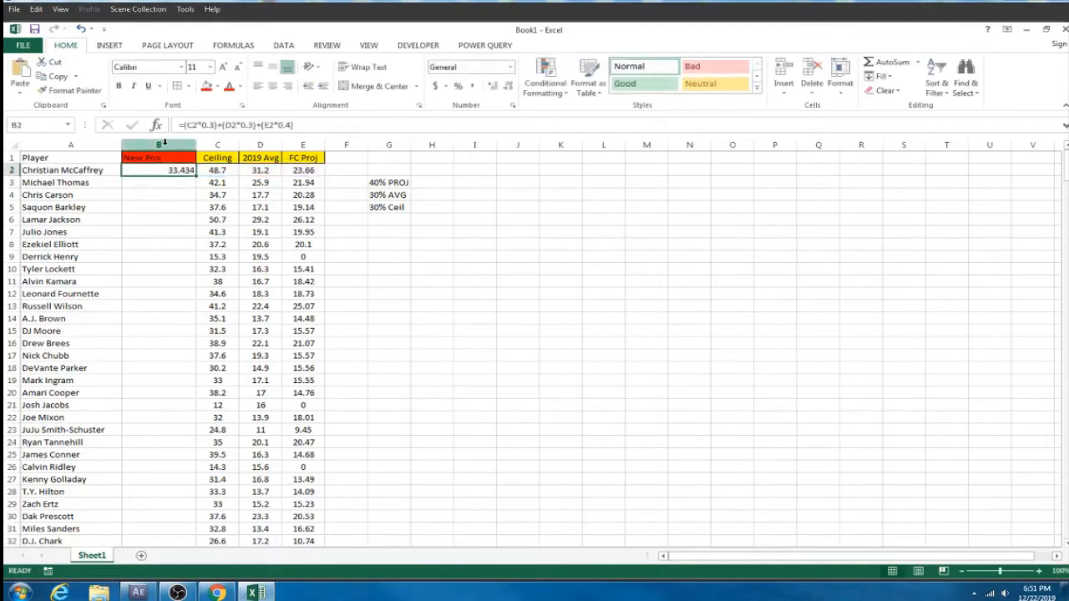
pyautogui.click(158, 144)
pyautogui.click(273, 86)
pyautogui.click(159, 169)
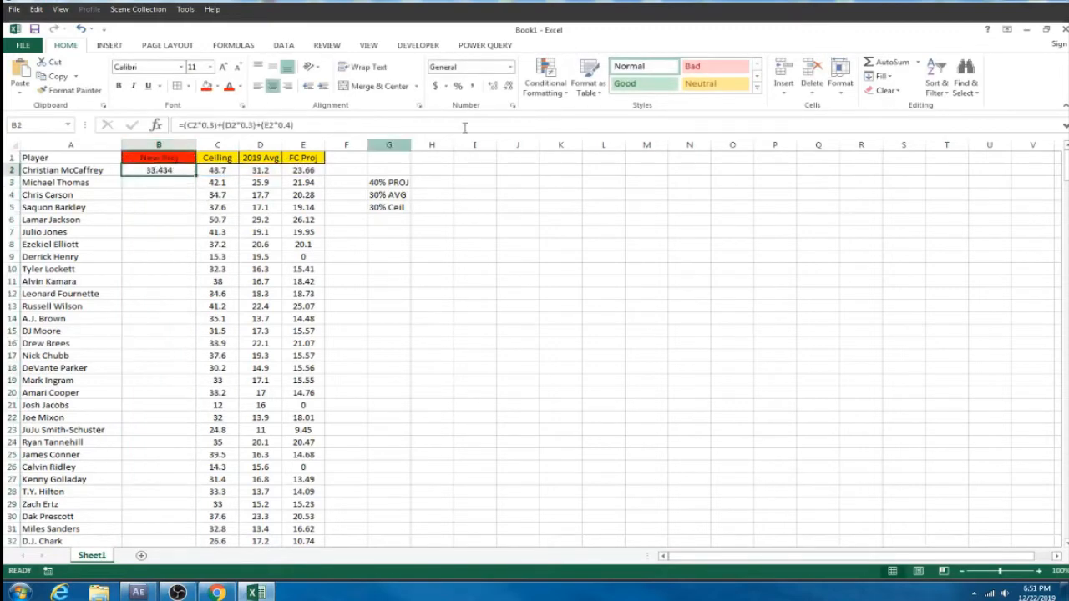
pyautogui.click(510, 67)
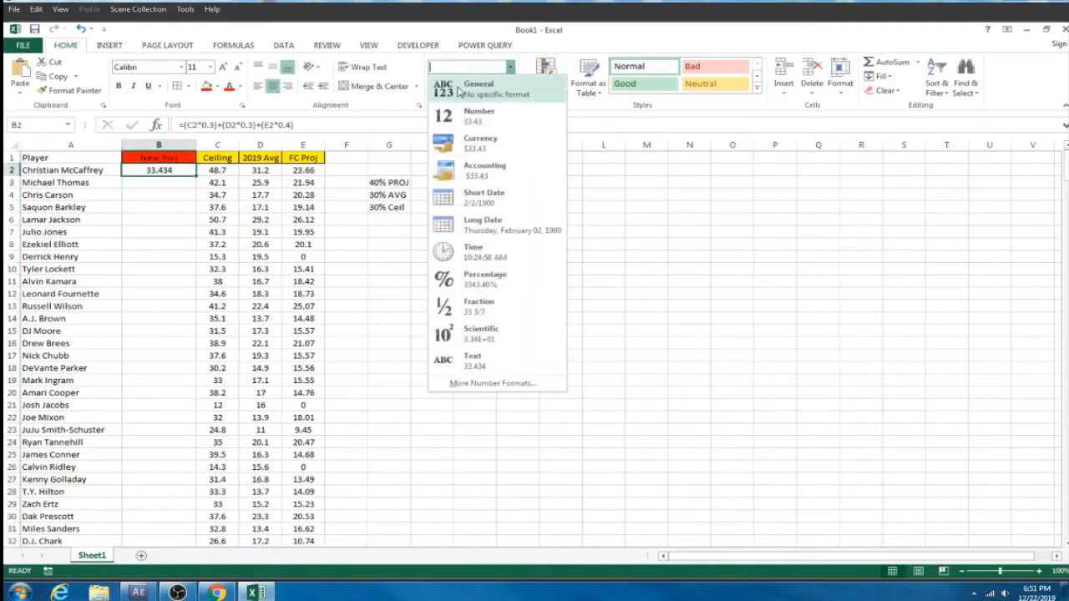
pyautogui.click(483, 118)
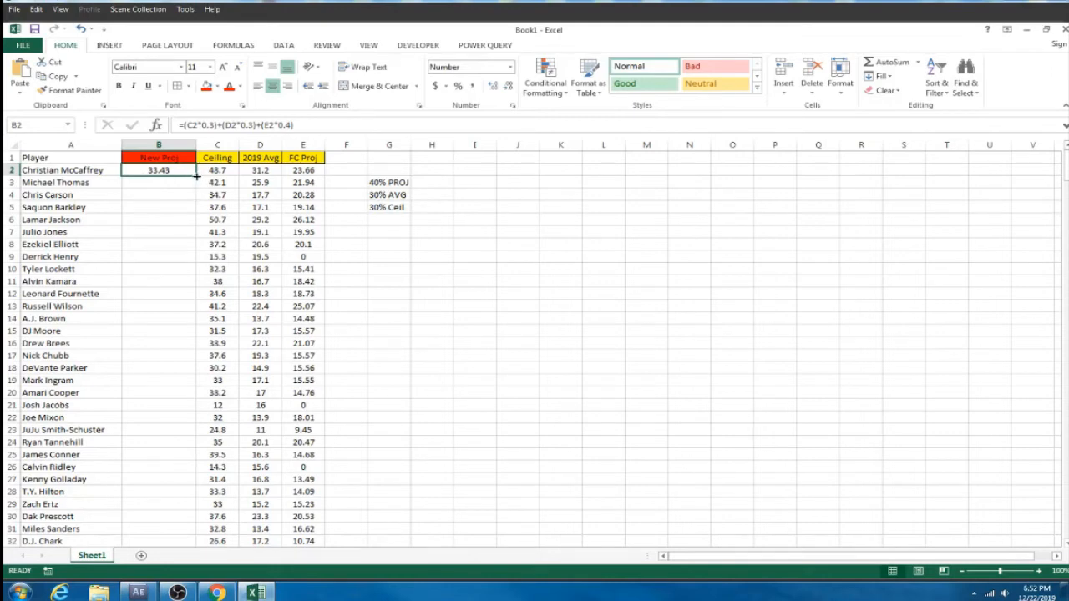
# Step: Fill the B2 formula down for all players and narrow the New Proj column
pyautogui.moveTo(197, 176); pyautogui.dragTo(190, 532)
pyautogui.scroll(20, 255, 211)
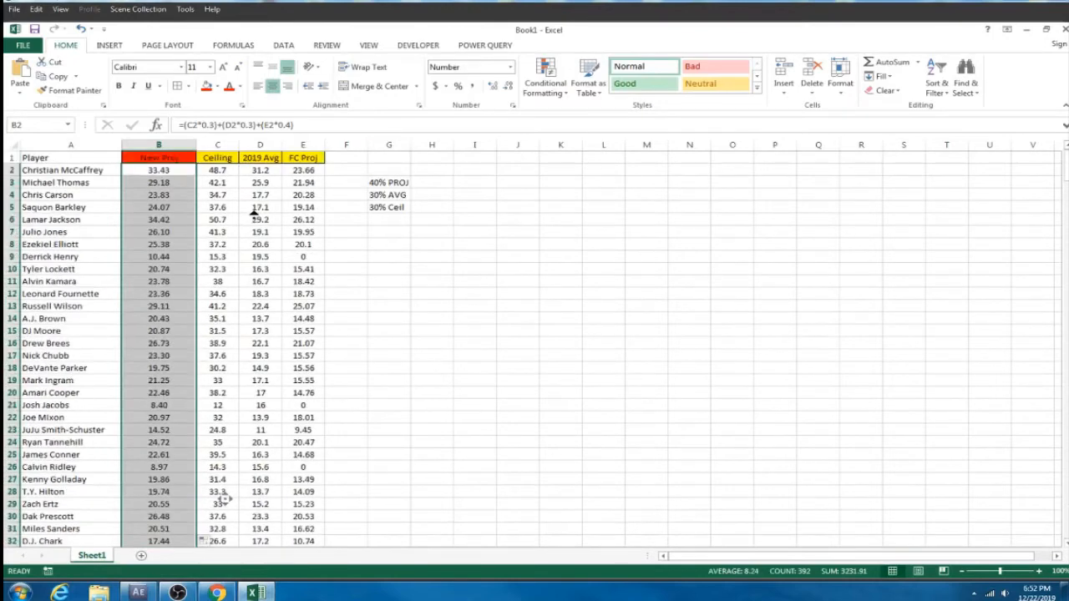
pyautogui.moveTo(194, 143); pyautogui.dragTo(181, 144)
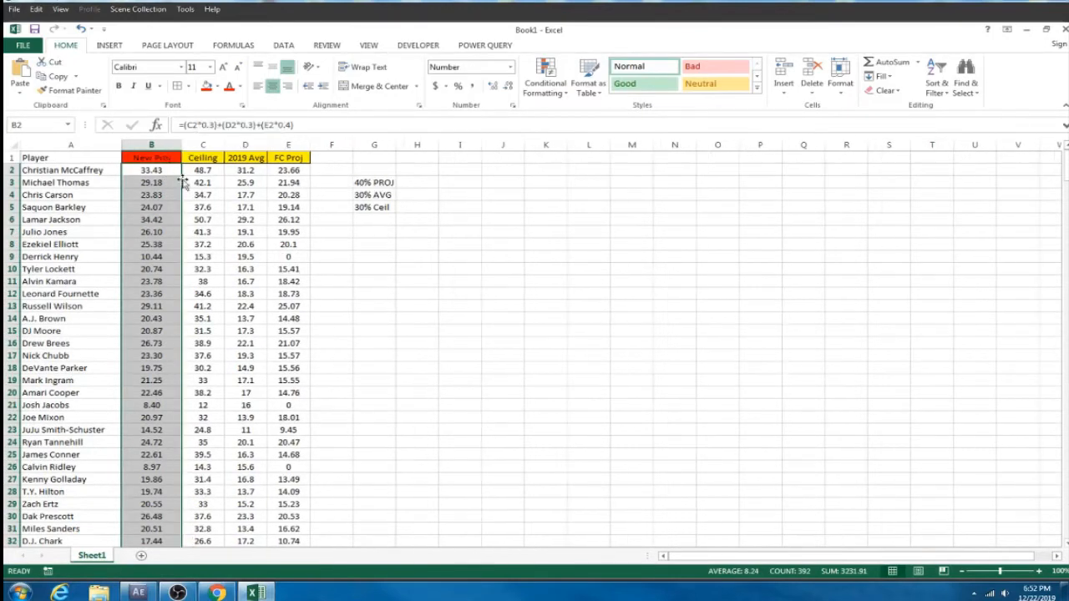
# Step: Format the player data in A1:E393 as a gold banded table with headers
pyautogui.click(76, 160)
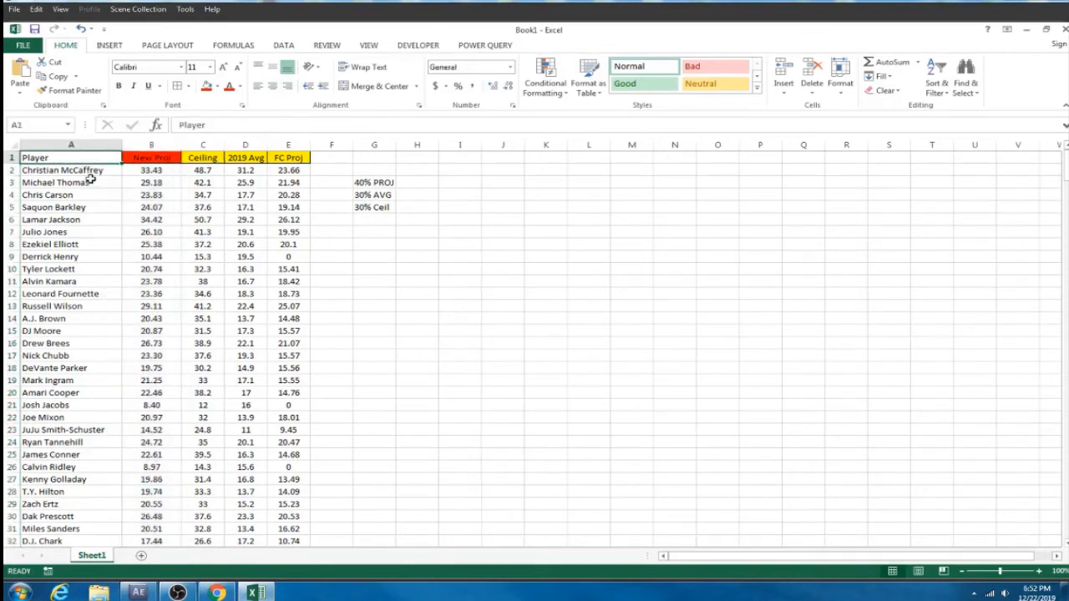
pyautogui.hotkey('ctrl', 'shift', 'Right')
pyautogui.hotkey('ctrl', 'shift', 'Down')
pyautogui.click(590, 87)
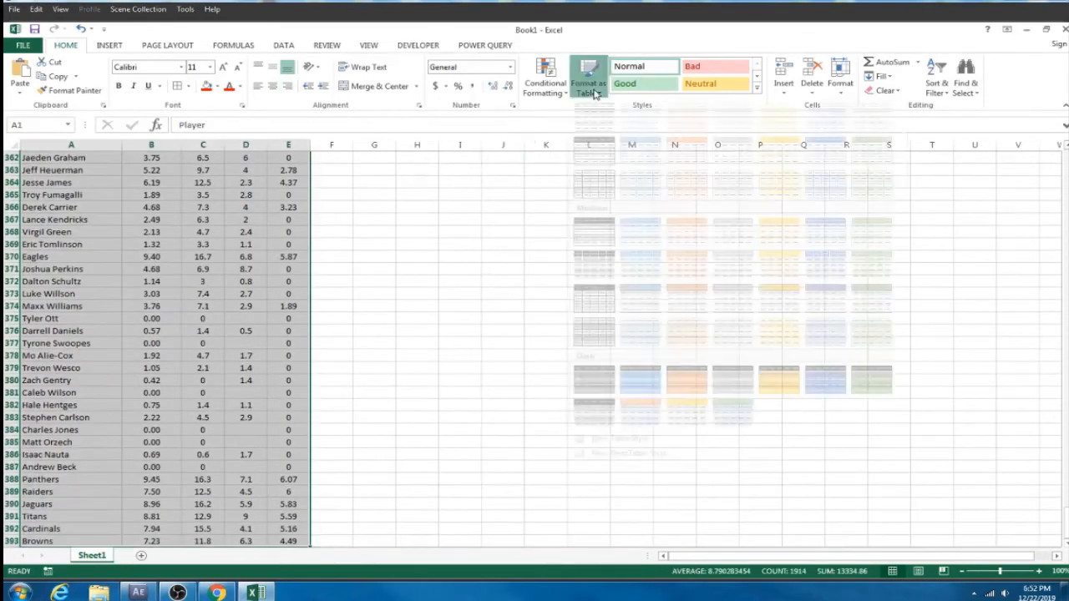
pyautogui.click(787, 351)
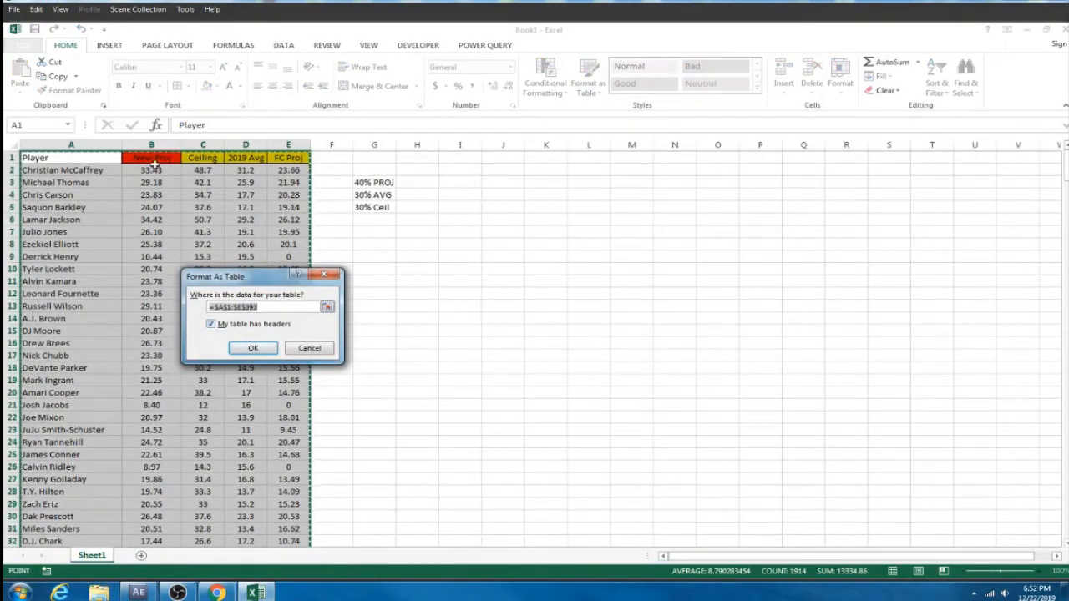
pyautogui.click(253, 348)
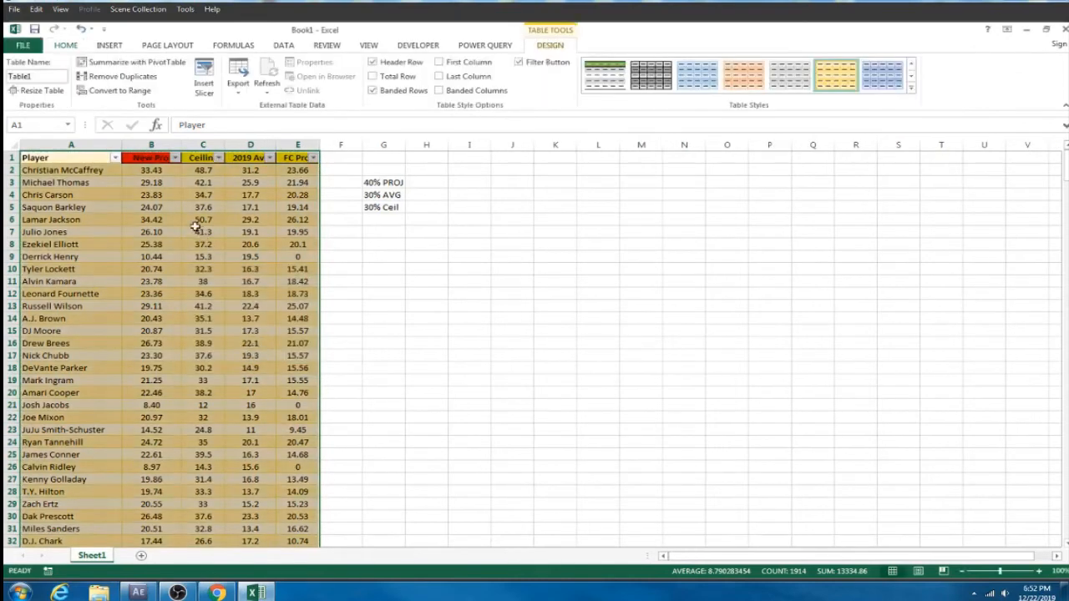
# Step: Sort the table by New Proj from largest to smallest and compare the New Proj and FC Proj columns
pyautogui.click(179, 182)
pyautogui.click(175, 158)
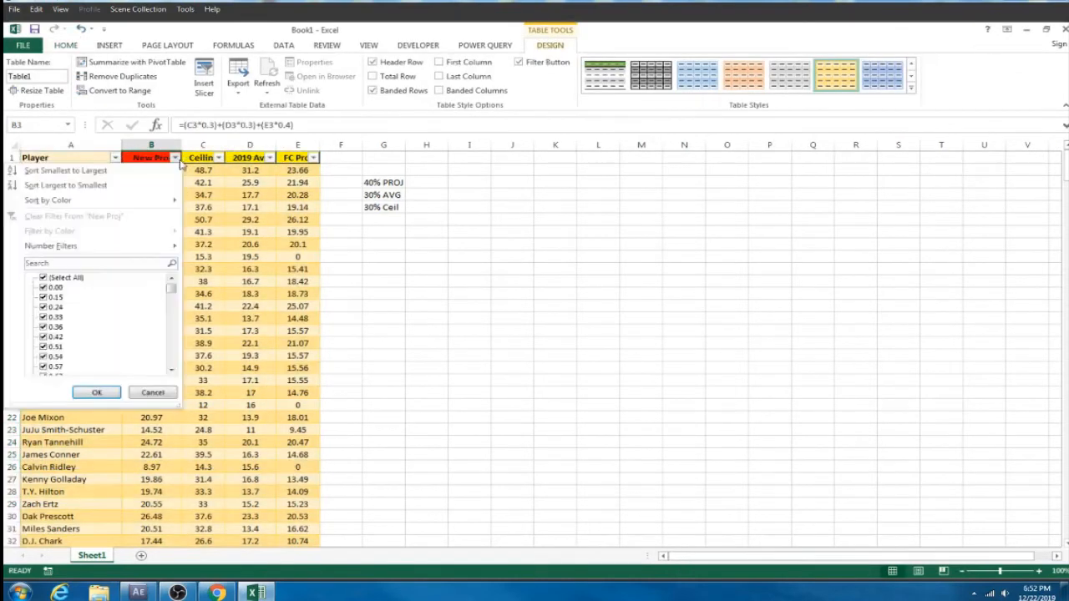
pyautogui.click(160, 185)
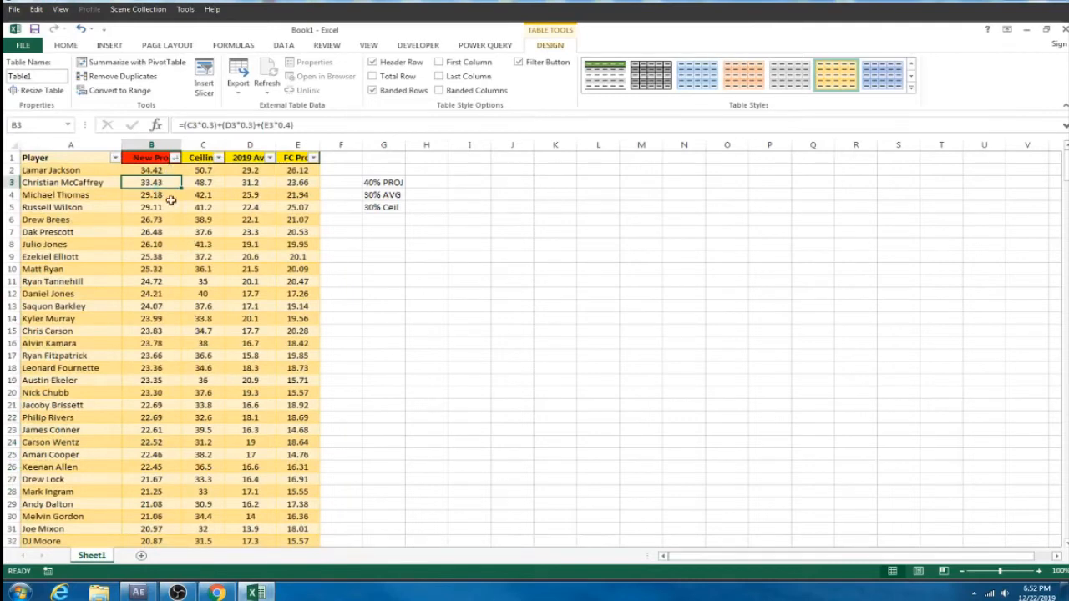
pyautogui.click(151, 146)
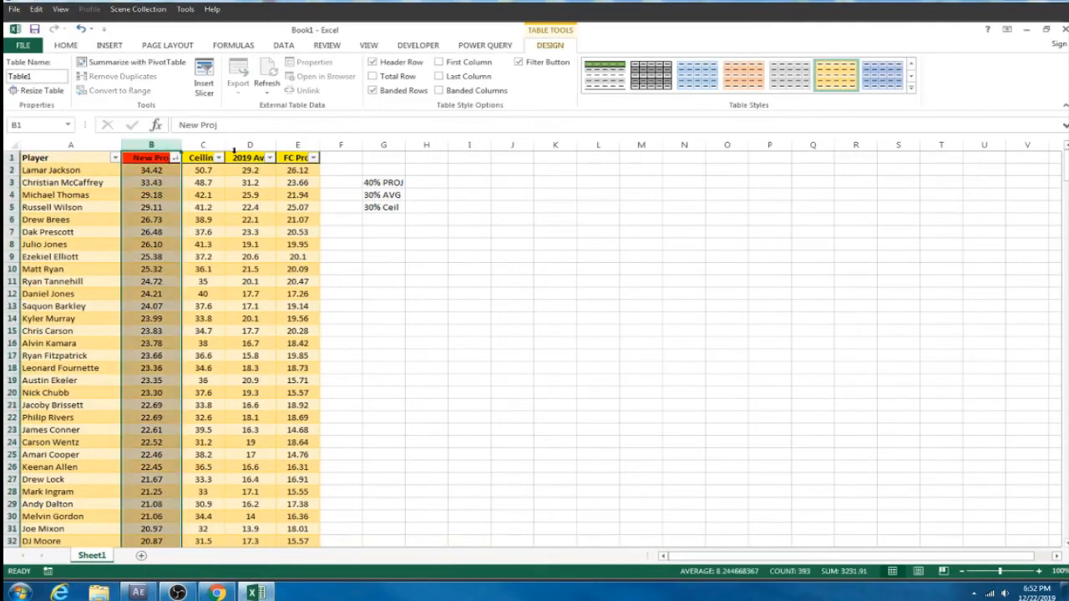
pyautogui.click(295, 145)
pyautogui.click(299, 172)
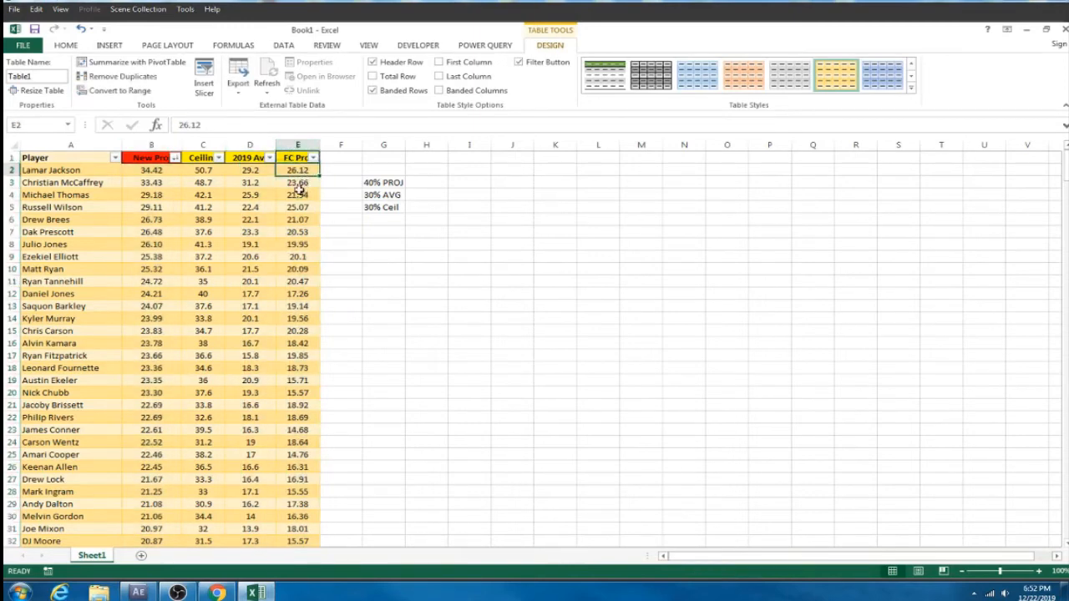
pyautogui.click(166, 171)
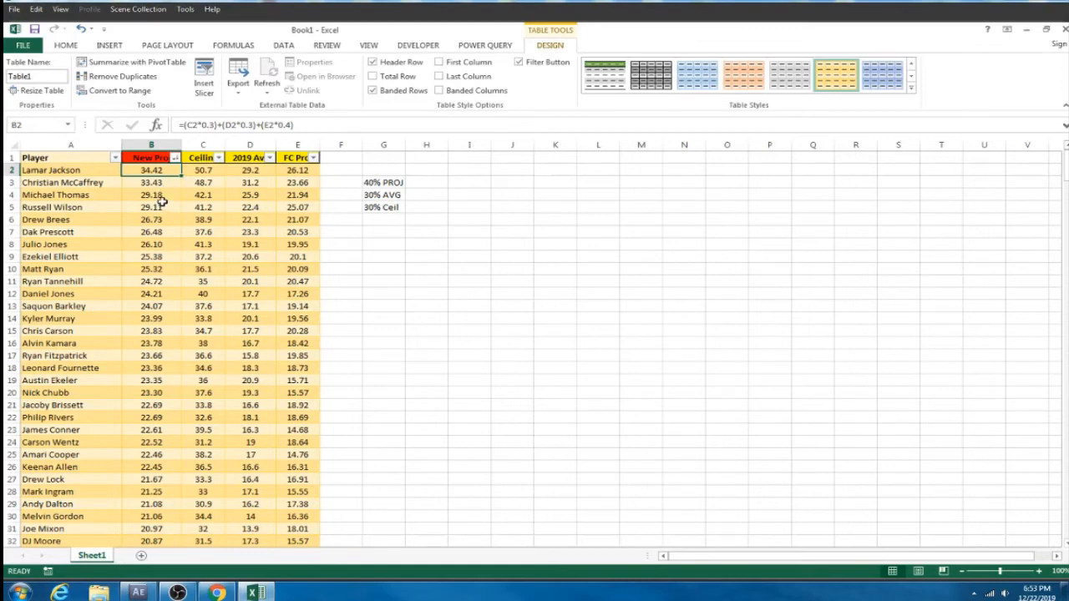
# Step: Copy the entire Player and New Proj columns
pyautogui.moveTo(79, 171); pyautogui.dragTo(155, 195)
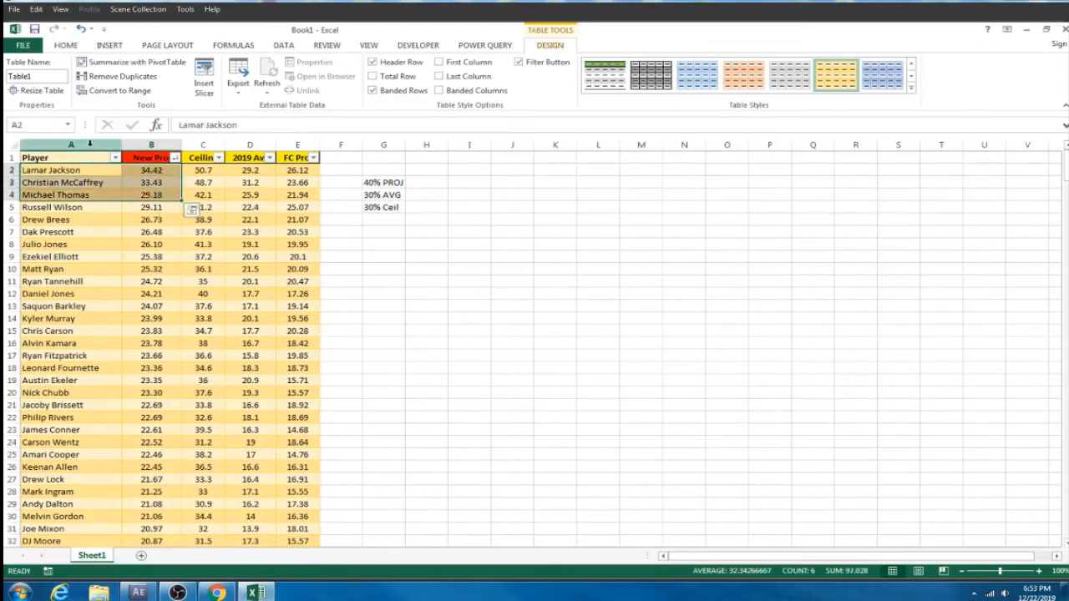
pyautogui.moveTo(83, 147); pyautogui.dragTo(139, 146)
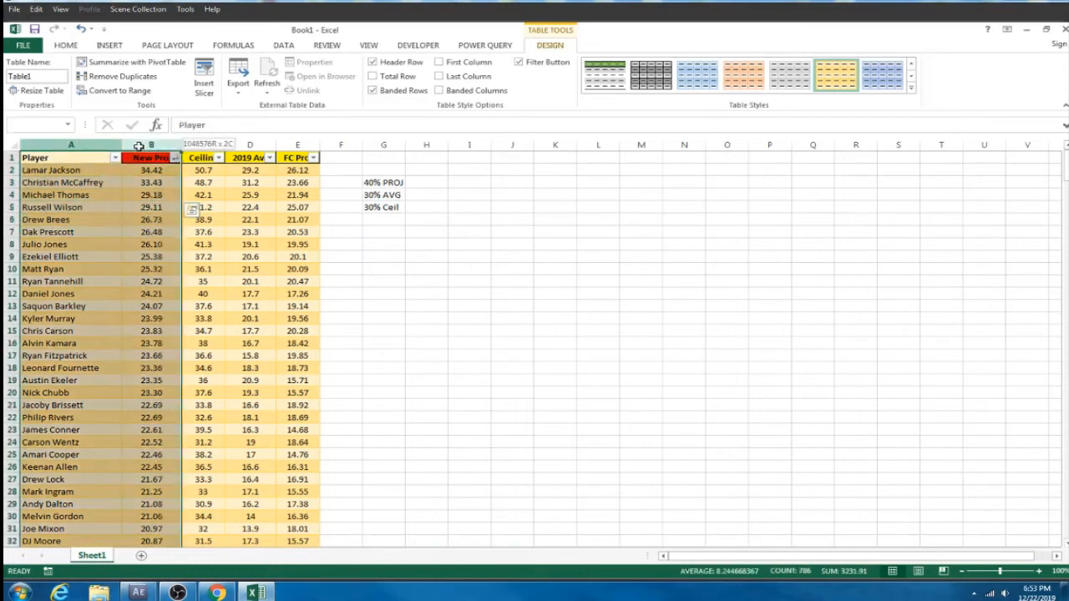
pyautogui.rightClick(105, 190)
pyautogui.click(138, 217)
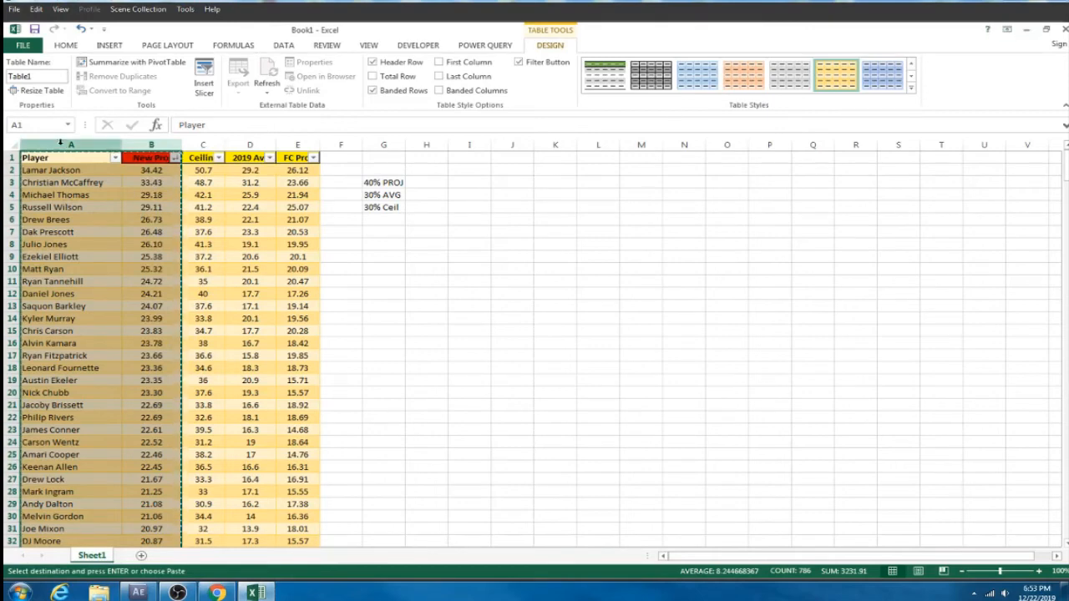
# Step: Switch to FantasyCruncher and paste the copied players and projections into the Upload Data table
pyautogui.click(1026, 29)
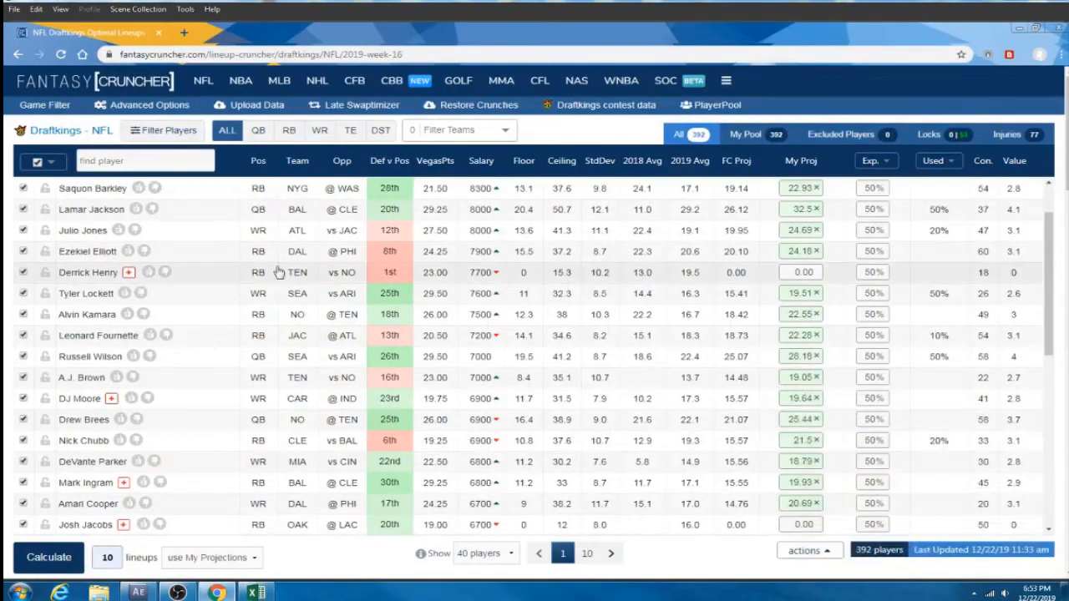
pyautogui.click(243, 107)
pyautogui.click(252, 256)
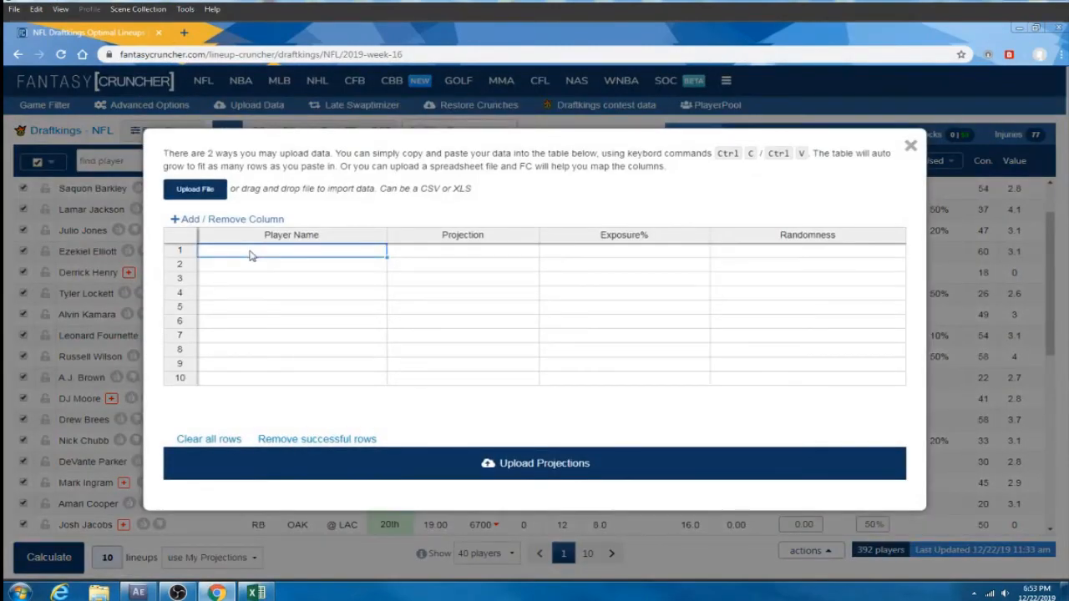
pyautogui.hotkey('ctrl', 'v')
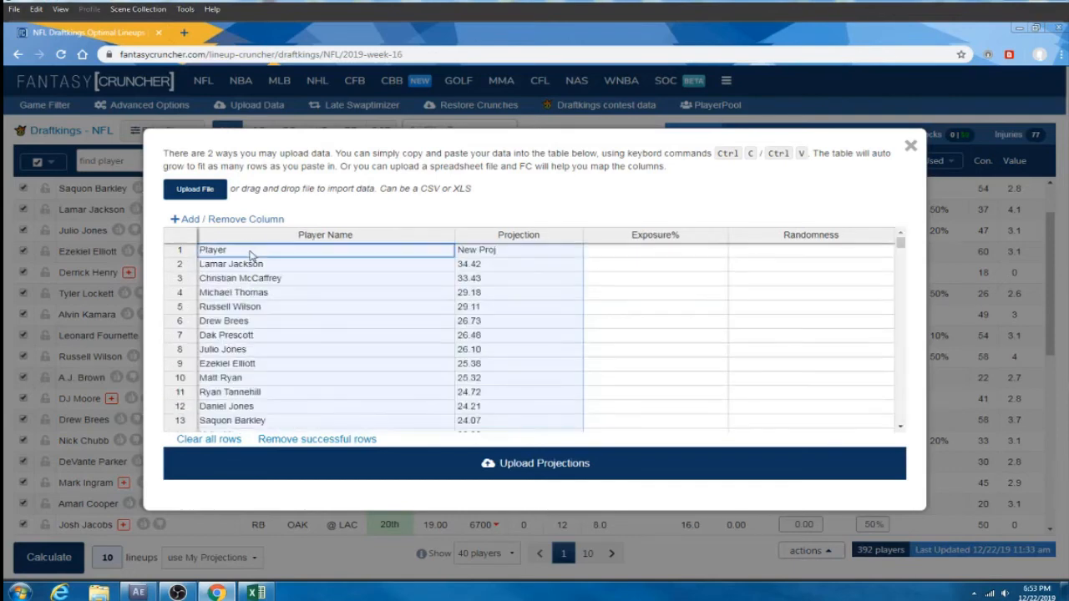
# Step: Clear the Player and New Proj header text from row 1, then upload the projections and close the upload window
pyautogui.click(359, 257)
pyautogui.press('Delete')
pyautogui.click(460, 255)
pyautogui.press('Delete')
pyautogui.click(434, 255)
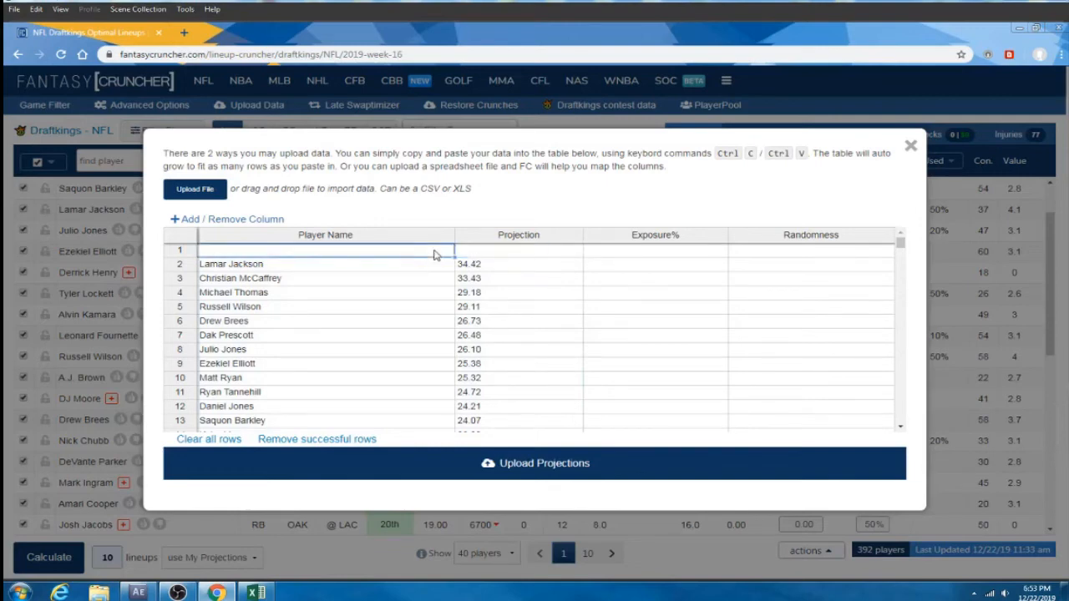
pyautogui.click(446, 465)
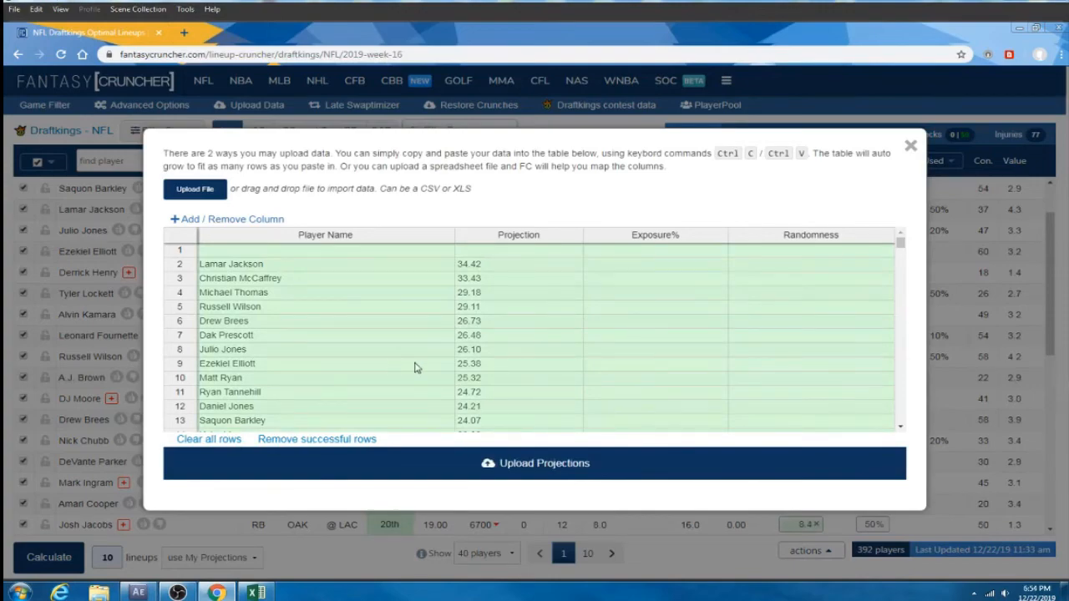
pyautogui.click(912, 150)
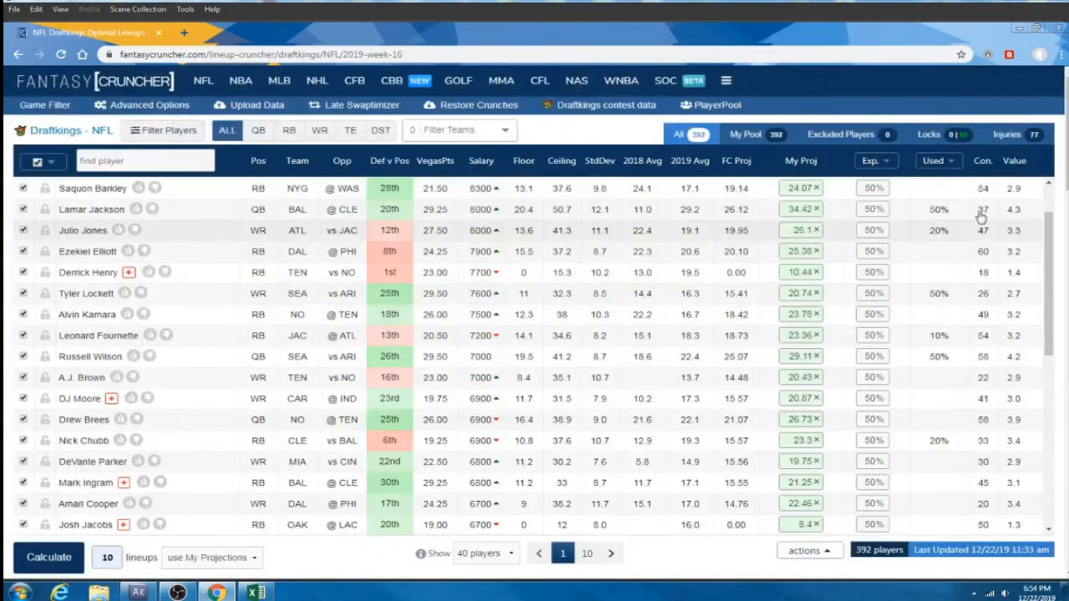
# Step: Sort the player list by Value and calculate 10 lineups using My Projections
pyautogui.click(1020, 163)
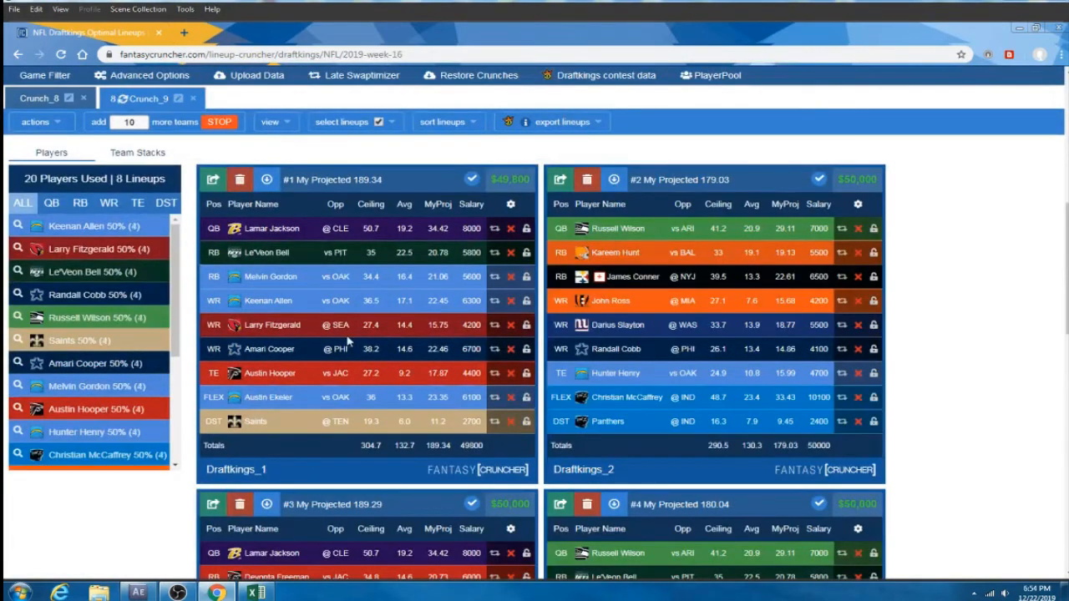
# Step: Close the Crunch_8 results and rename Crunch_9 as CustomPROJ
pyautogui.click(84, 98)
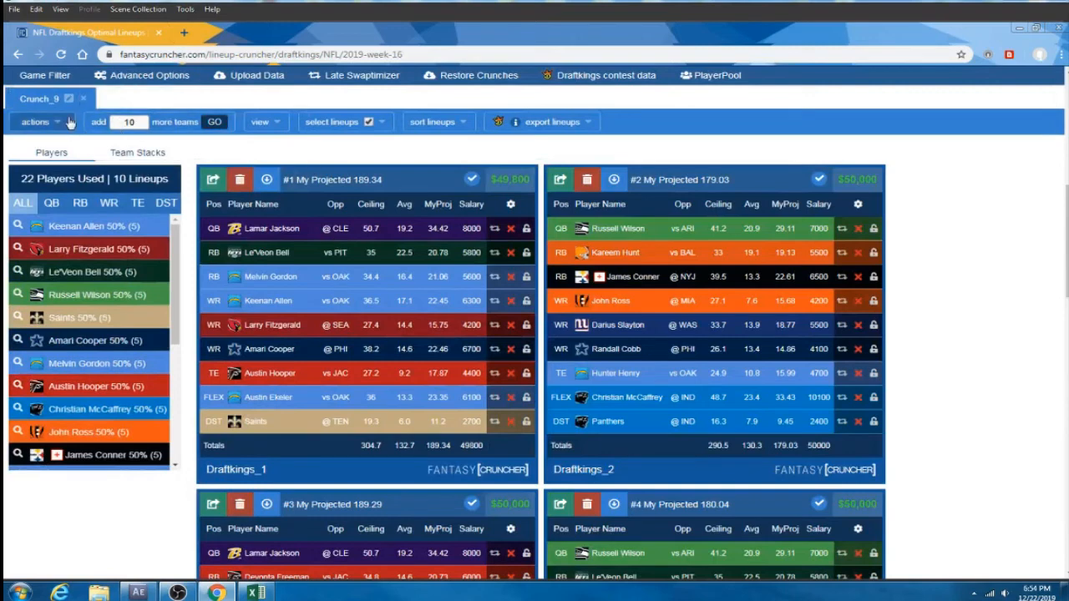
pyautogui.click(66, 100)
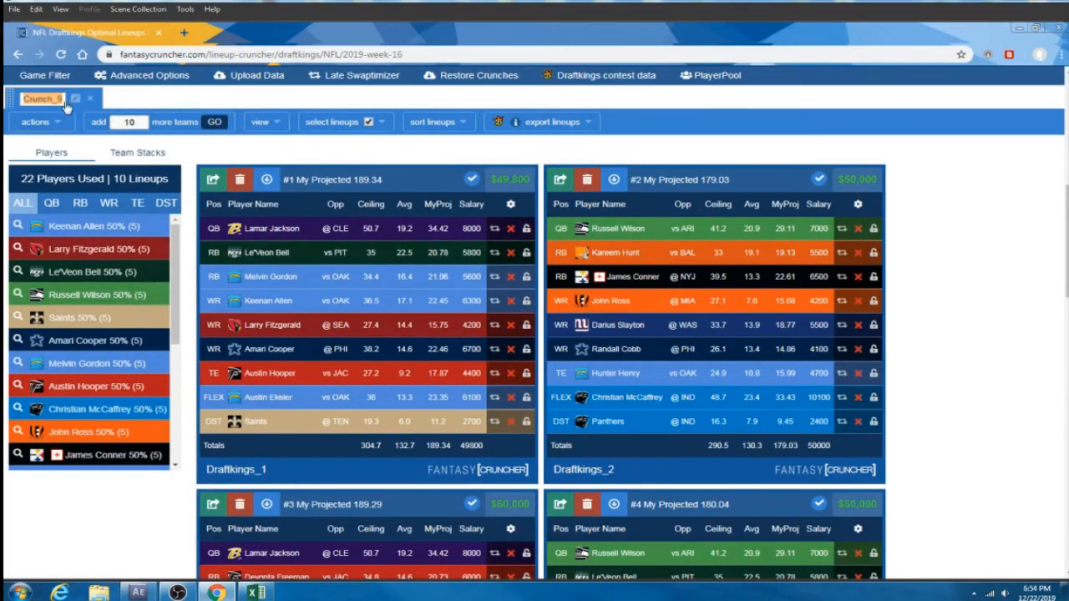
pyautogui.write('CustomPROJ')
pyautogui.press('Return')
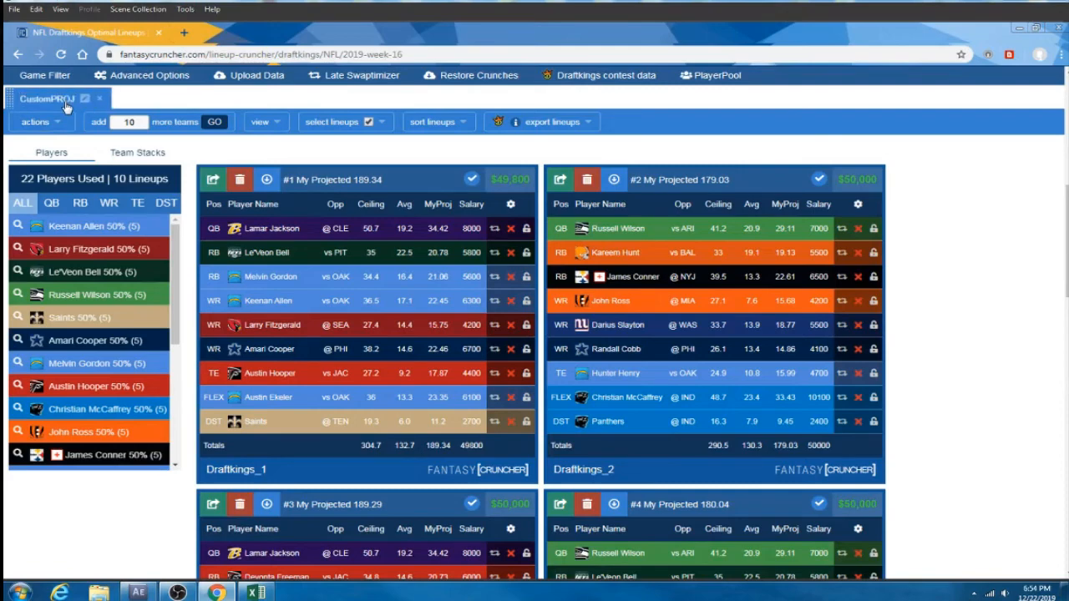
# Step: Calculate 10 lineups using FC Projections and rename the resulting crunch as FC
pyautogui.scroll(2, 191, 194)
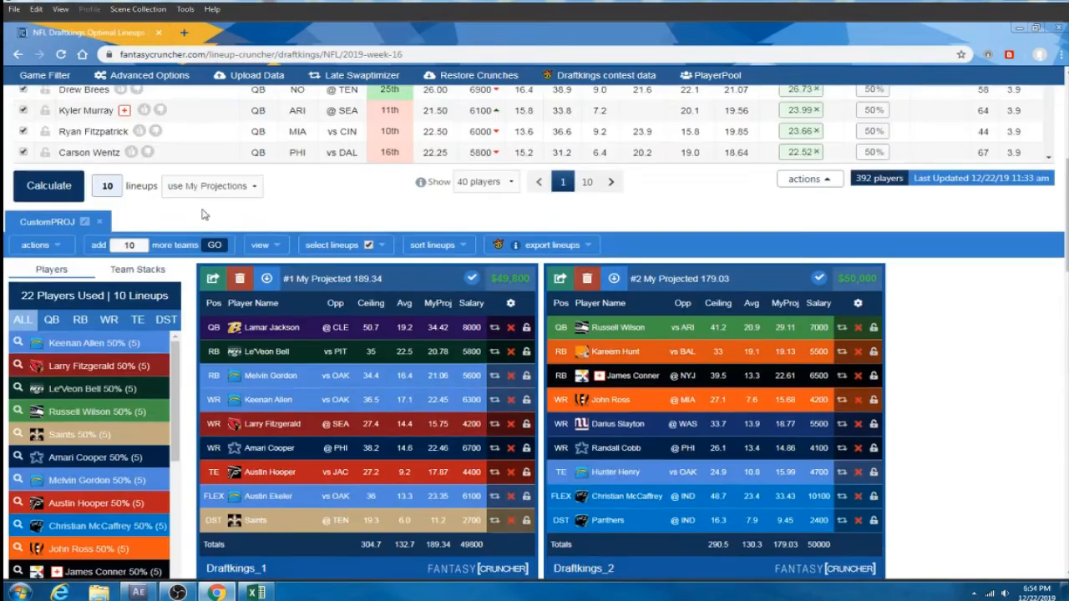
pyautogui.click(219, 187)
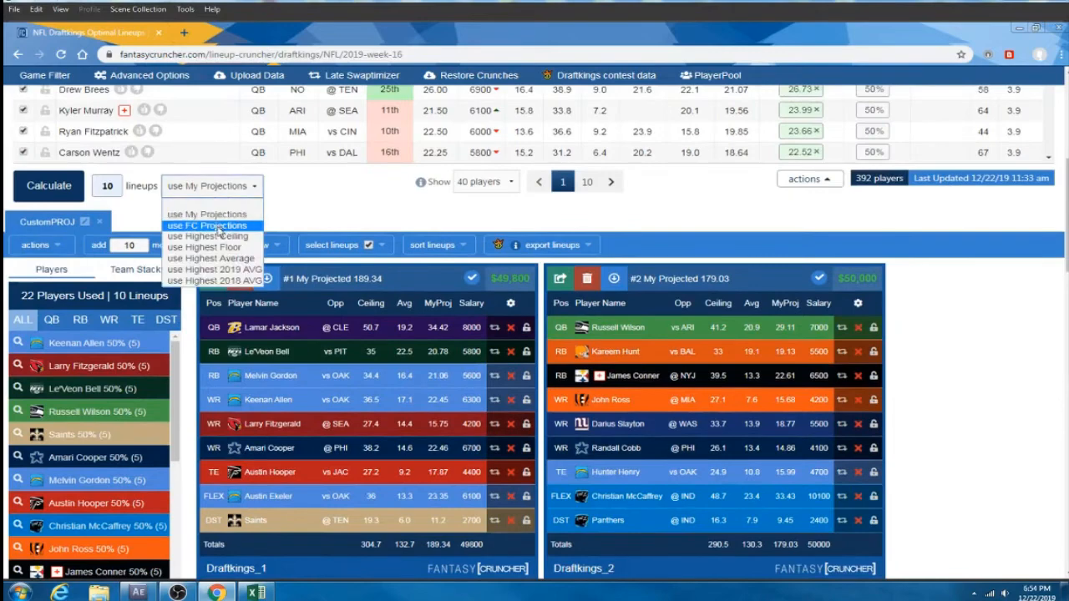
pyautogui.click(213, 225)
pyautogui.click(52, 187)
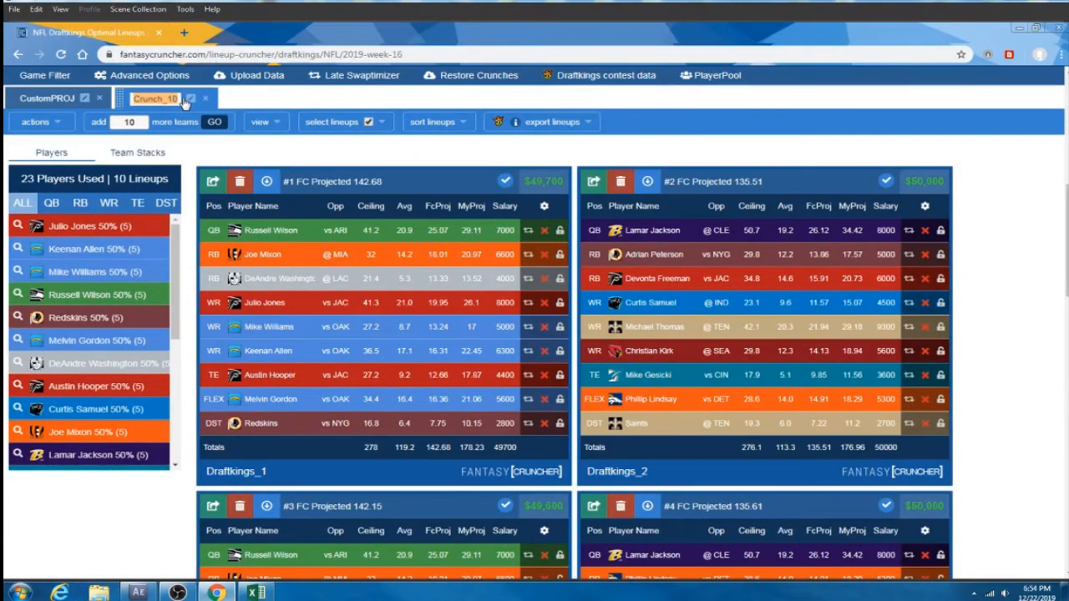
pyautogui.write('FC')
pyautogui.press('Return')
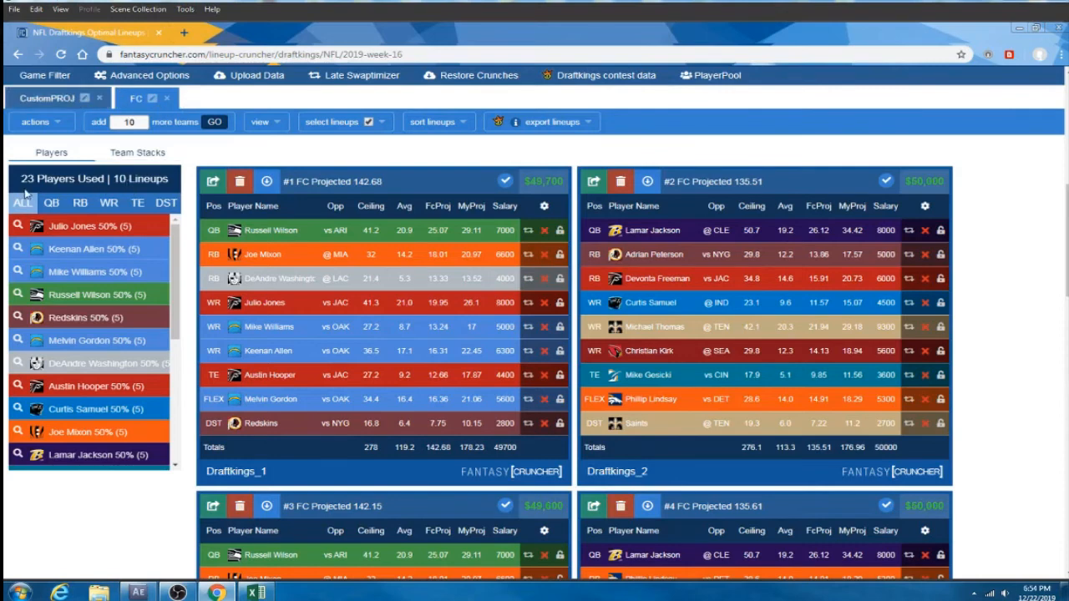
# Step: Capture the FC crunch's player exposure list with Snipping Tool and place the snip beside the CustomPROJ player list
pyautogui.click(48, 98)
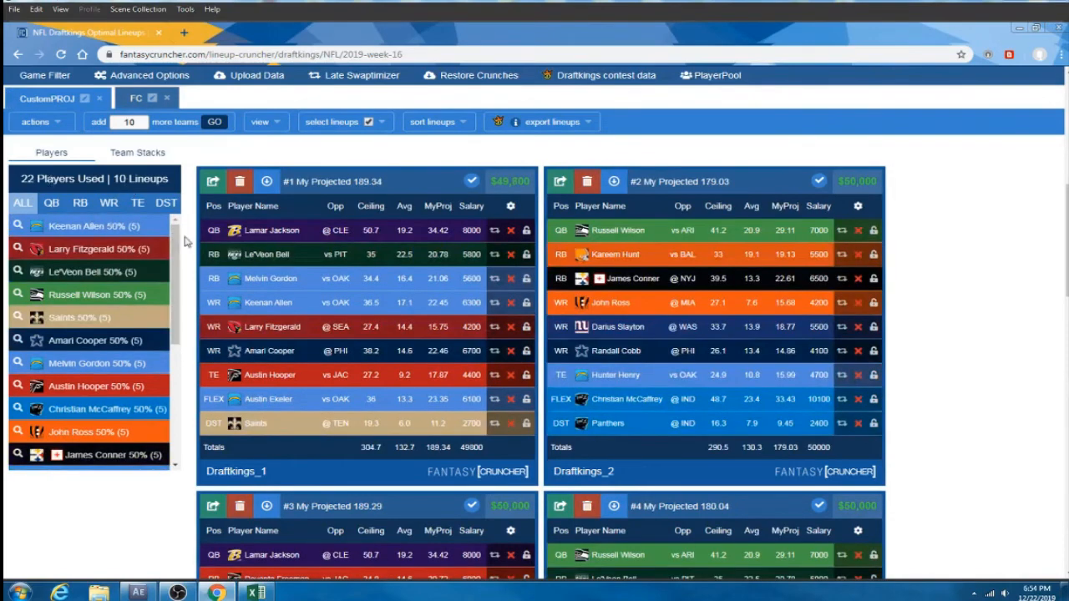
pyautogui.click(138, 99)
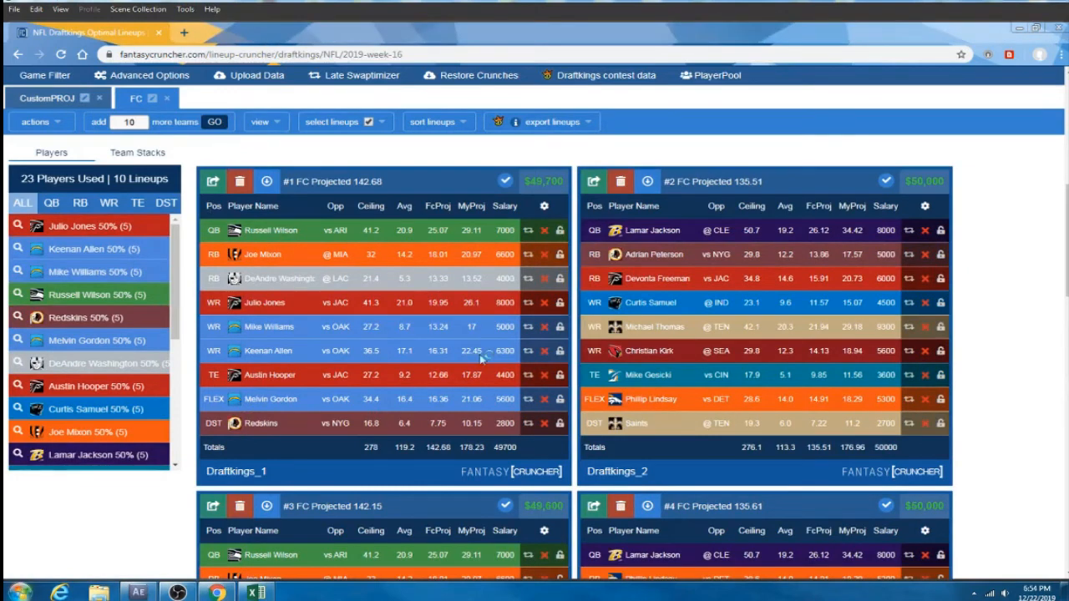
pyautogui.hotkey('ctrl', 'alt', 's')
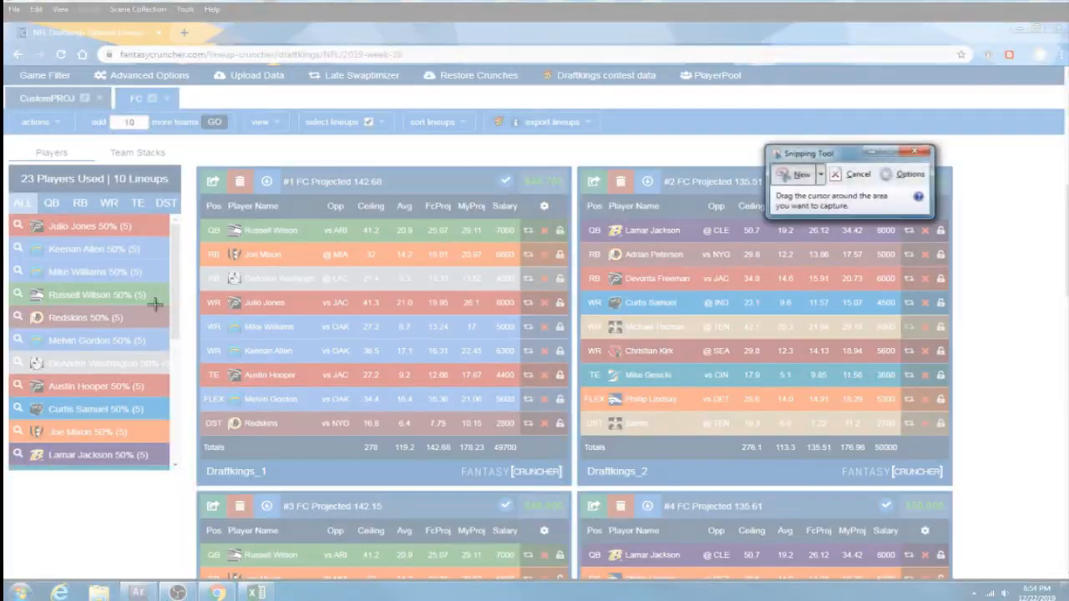
pyautogui.moveTo(7, 201); pyautogui.dragTo(176, 474)
pyautogui.moveTo(84, 99); pyautogui.dragTo(1009, 97)
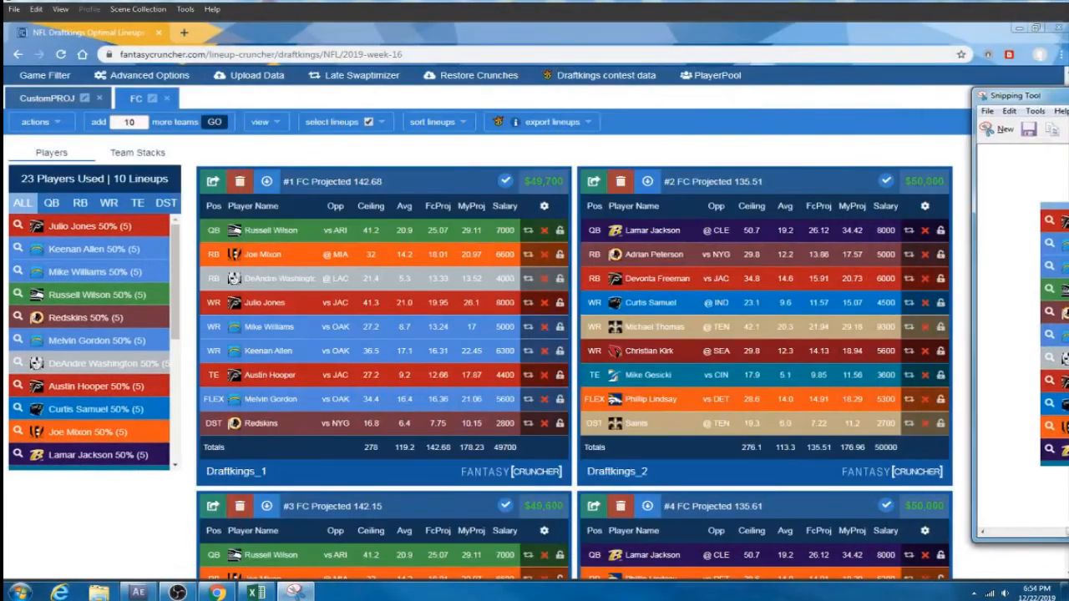
pyautogui.click(83, 97)
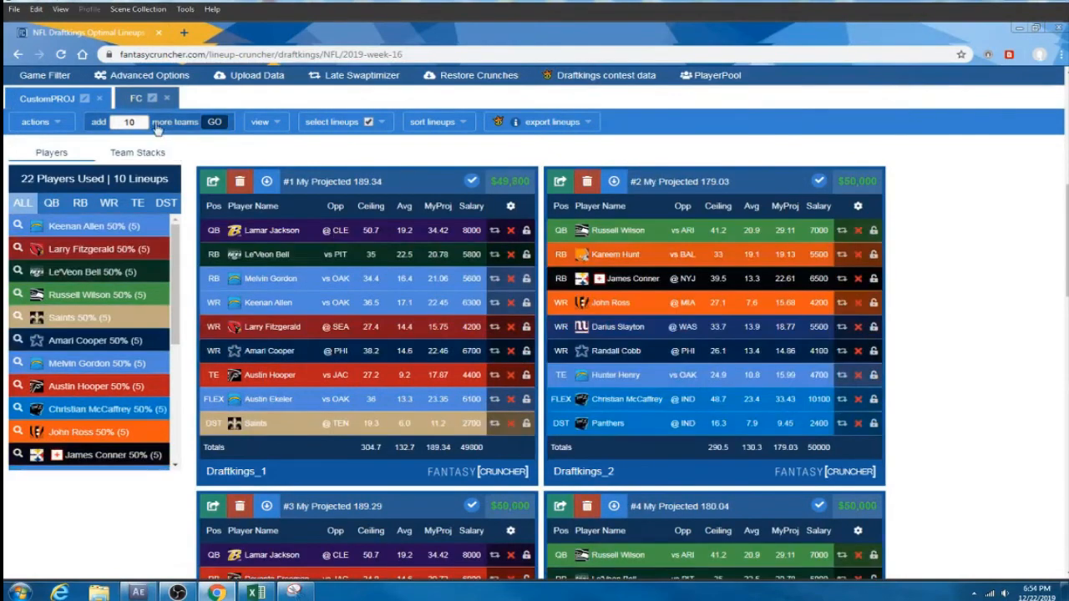
pyautogui.hotkey('alt', 'Tab')
pyautogui.moveTo(792, 91); pyautogui.dragTo(353, 98)
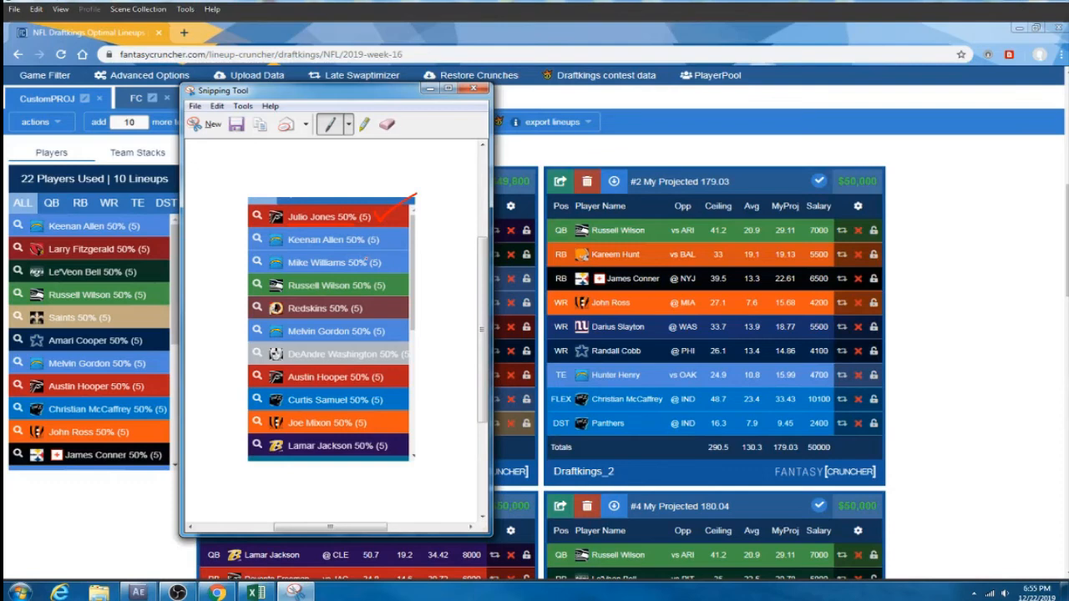
# Step: Mark up the snip in red pen: check Julio Jones and Mike Williams, underline Keenan Allen and circle DeAndre Washington
pyautogui.moveTo(321, 248); pyautogui.dragTo(370, 248)
pyautogui.click(152, 227)
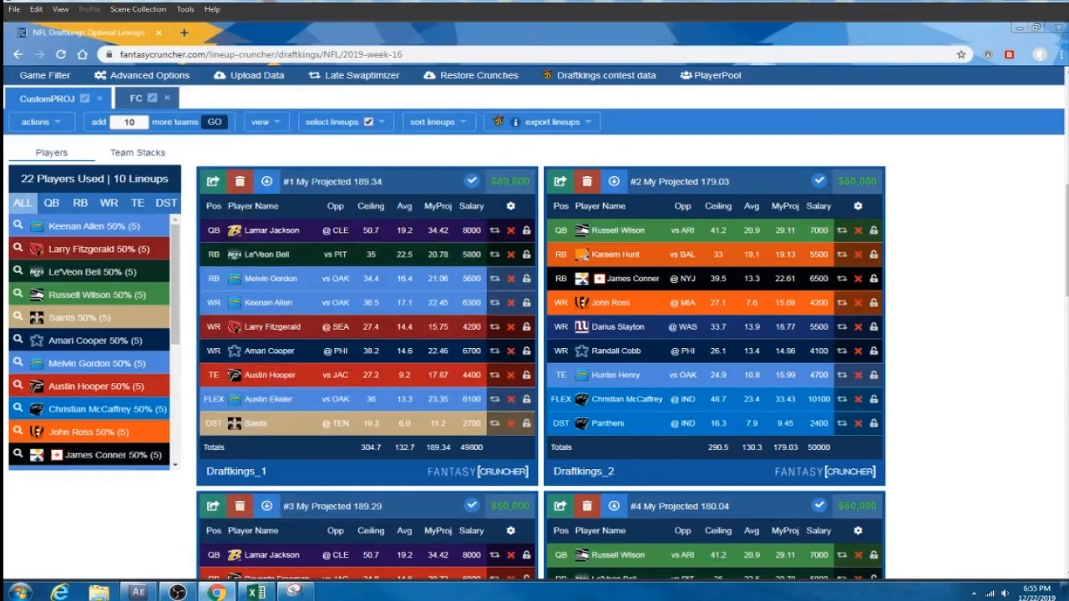
pyautogui.click(294, 592)
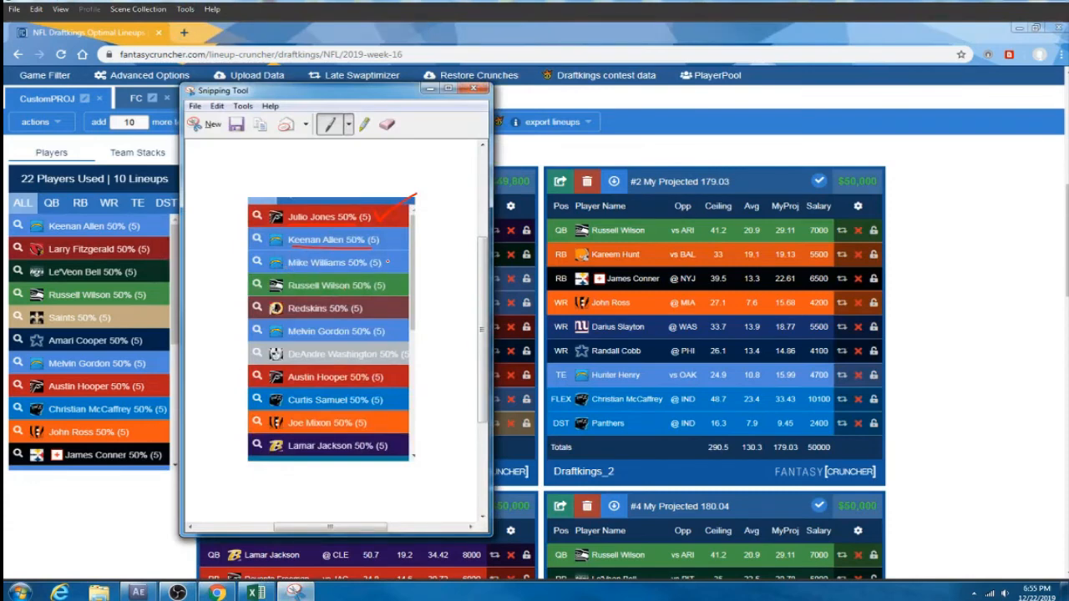
pyautogui.moveTo(389, 262); pyautogui.dragTo(430, 247)
pyautogui.moveTo(344, 349)
pyautogui.mouseDown()
pyautogui.moveTo(277, 346)
pyautogui.moveTo(284, 365)
pyautogui.moveTo(413, 352)
pyautogui.moveTo(310, 348)
pyautogui.mouseUp()
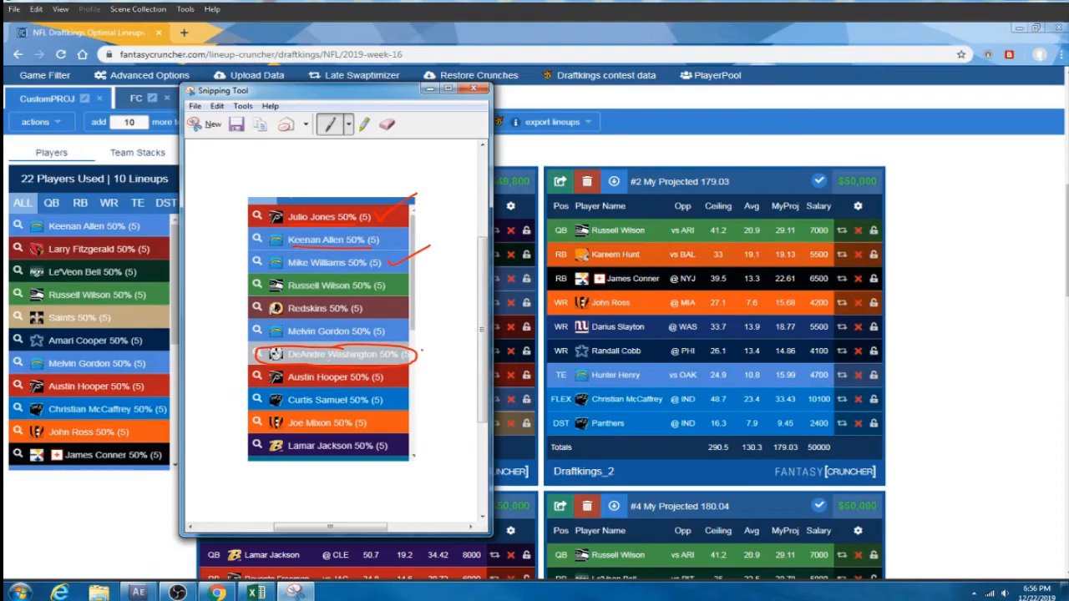
pyautogui.moveTo(426, 356); pyautogui.dragTo(446, 345)
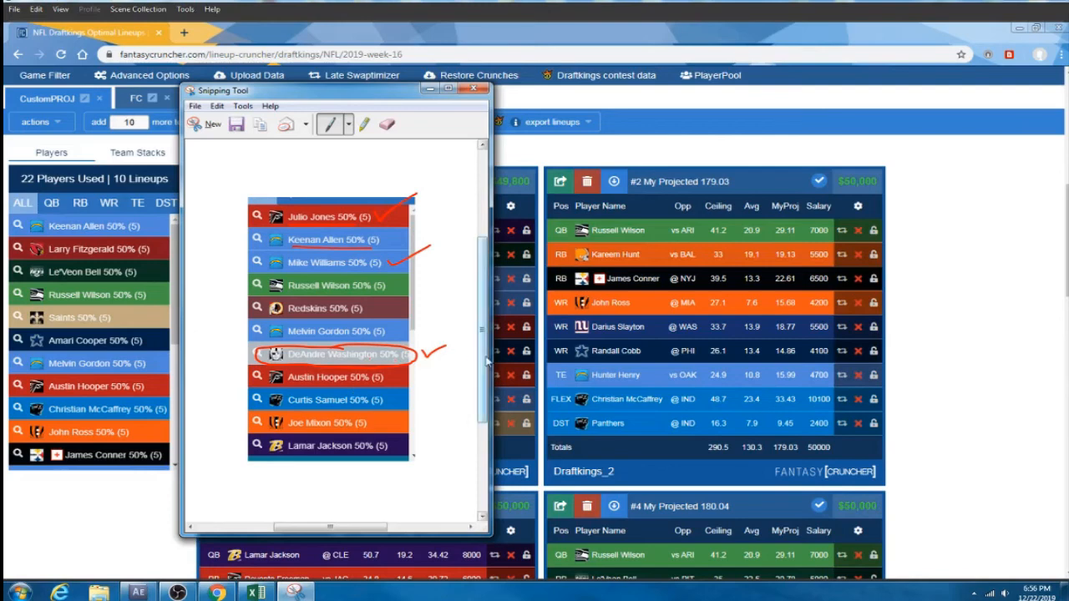
pyautogui.scroll(-1, 484, 376)
pyautogui.scroll(2, 484, 376)
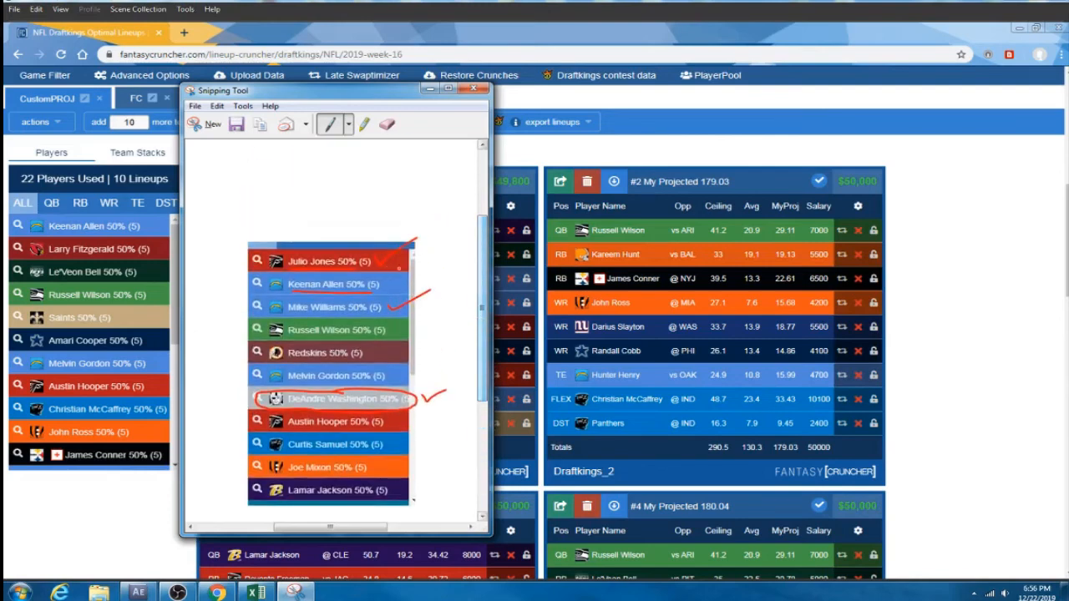
pyautogui.click(473, 88)
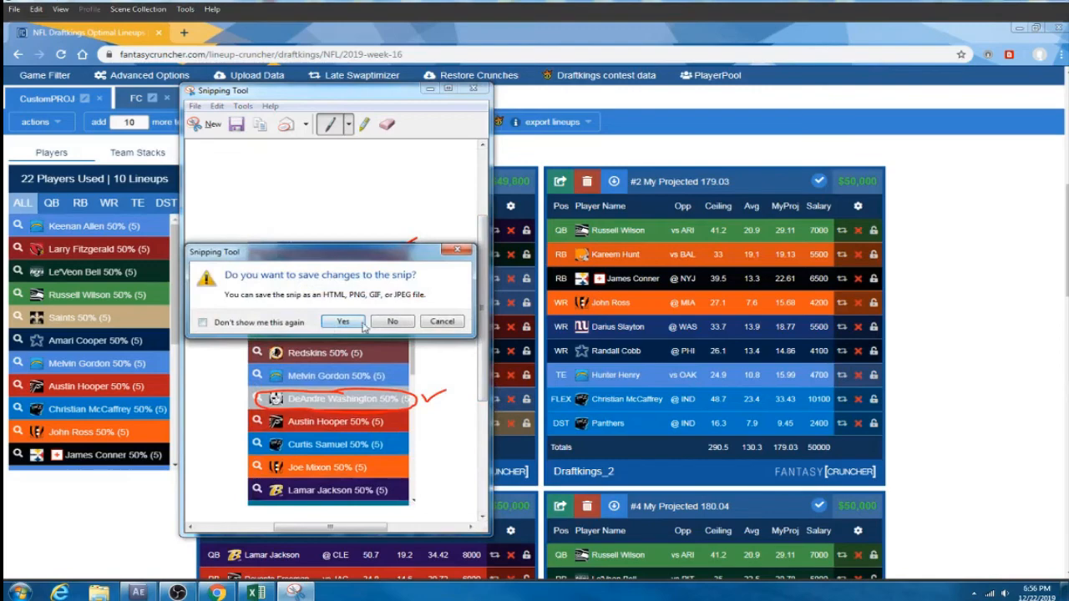
pyautogui.click(391, 320)
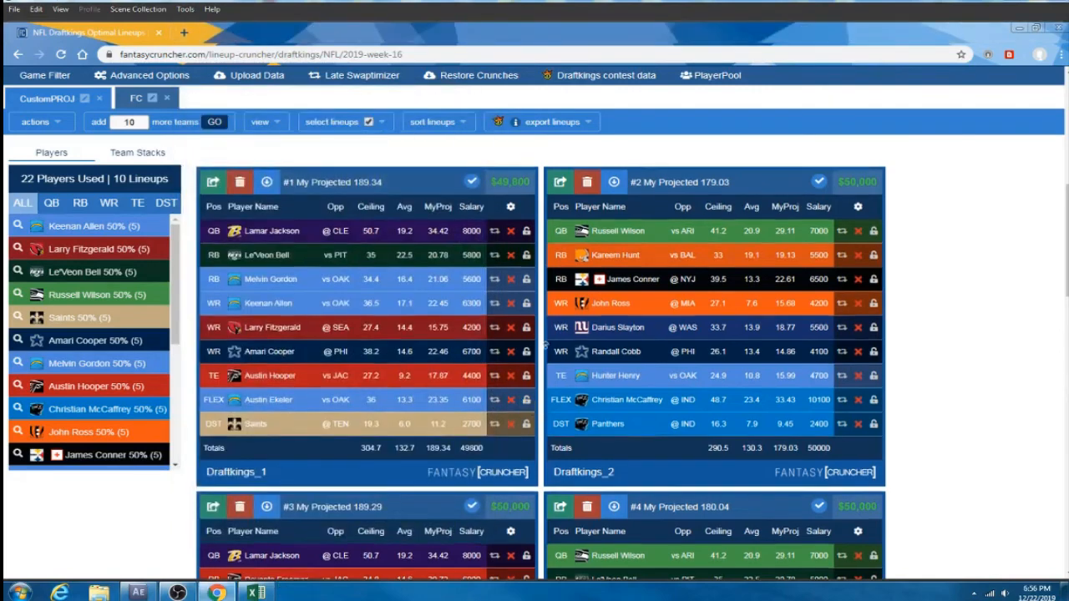
# Step: Return to the player pool and review the projection types available for calculating lineups
pyautogui.click(712, 75)
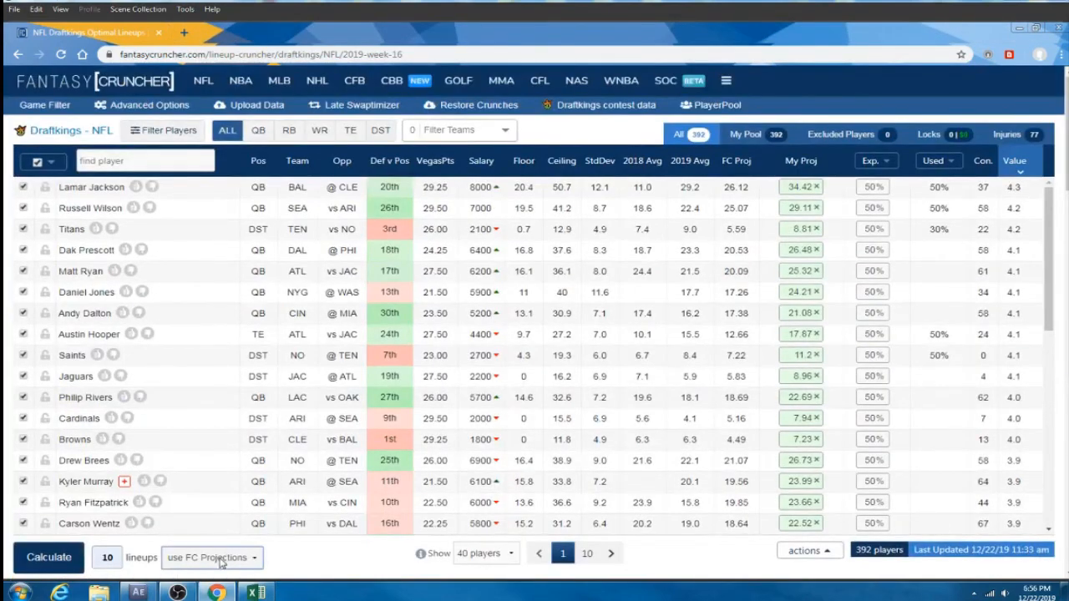
pyautogui.click(222, 558)
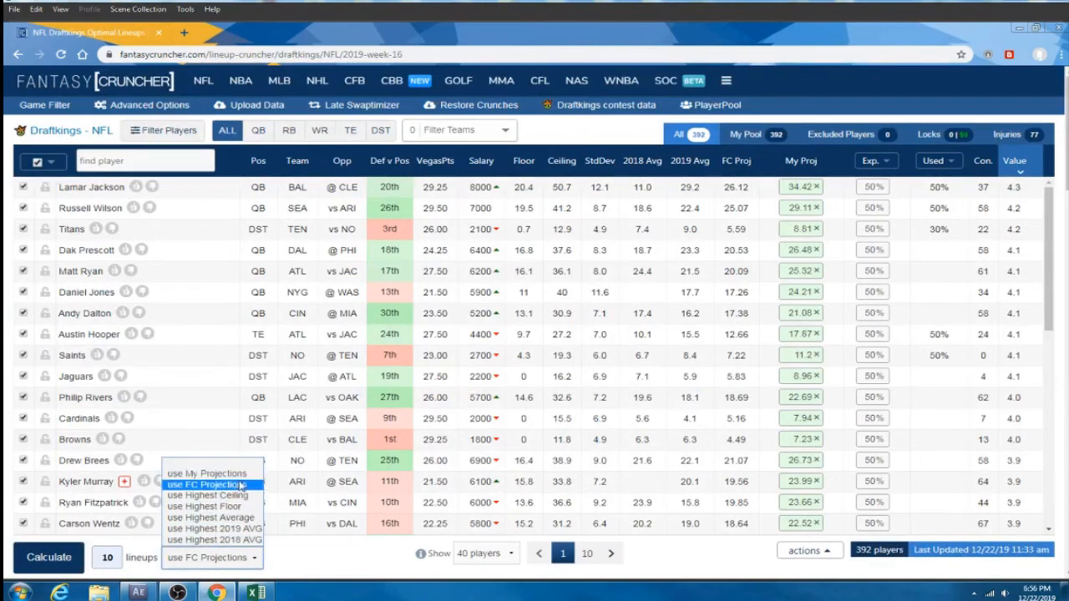
pyautogui.press('Up')
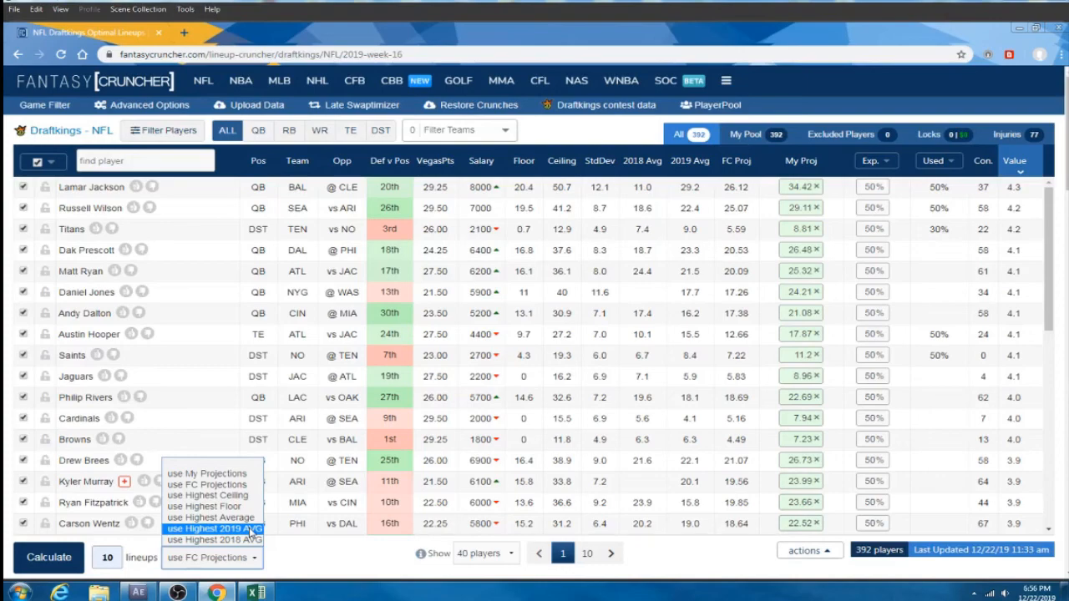
pyautogui.scroll(-3, 247, 217)
pyautogui.scroll(3, 249, 234)
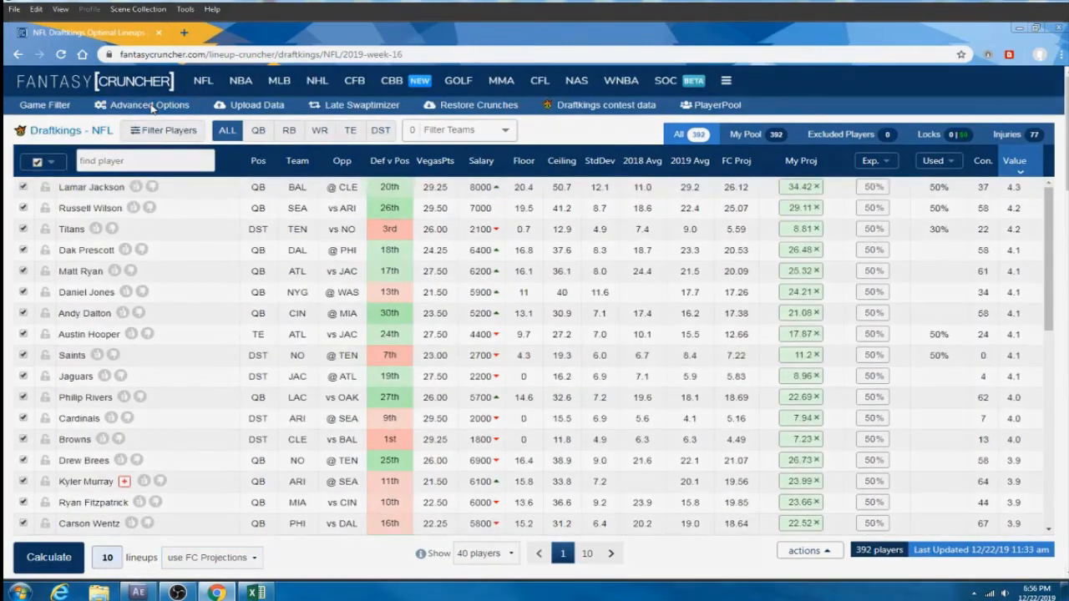
# Step: View the advanced options briefly, check the projections upload table and close it without uploading
pyautogui.click(152, 105)
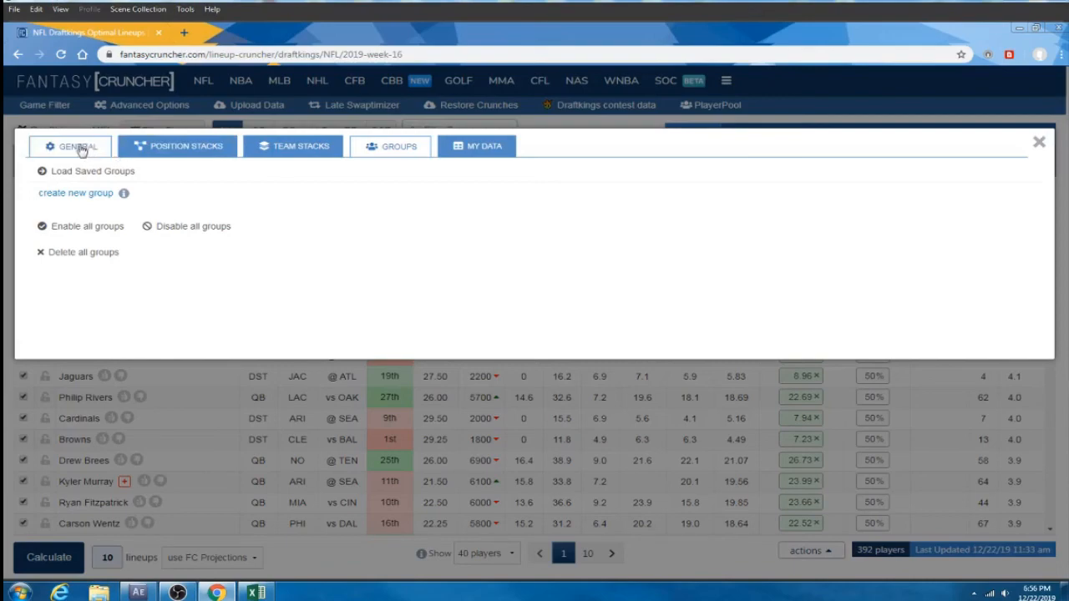
pyautogui.click(1039, 142)
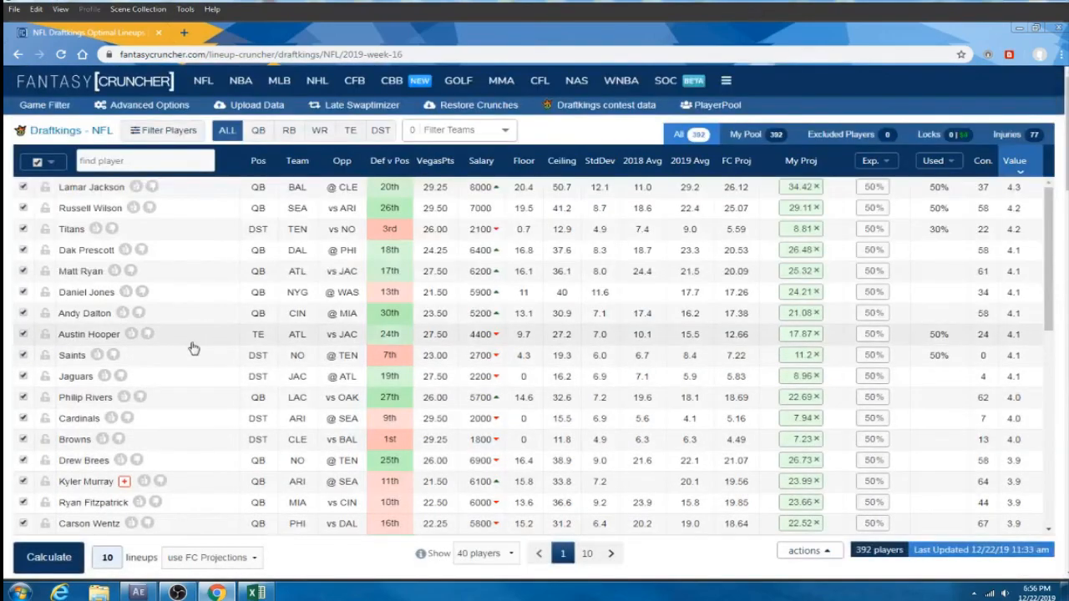
pyautogui.click(219, 111)
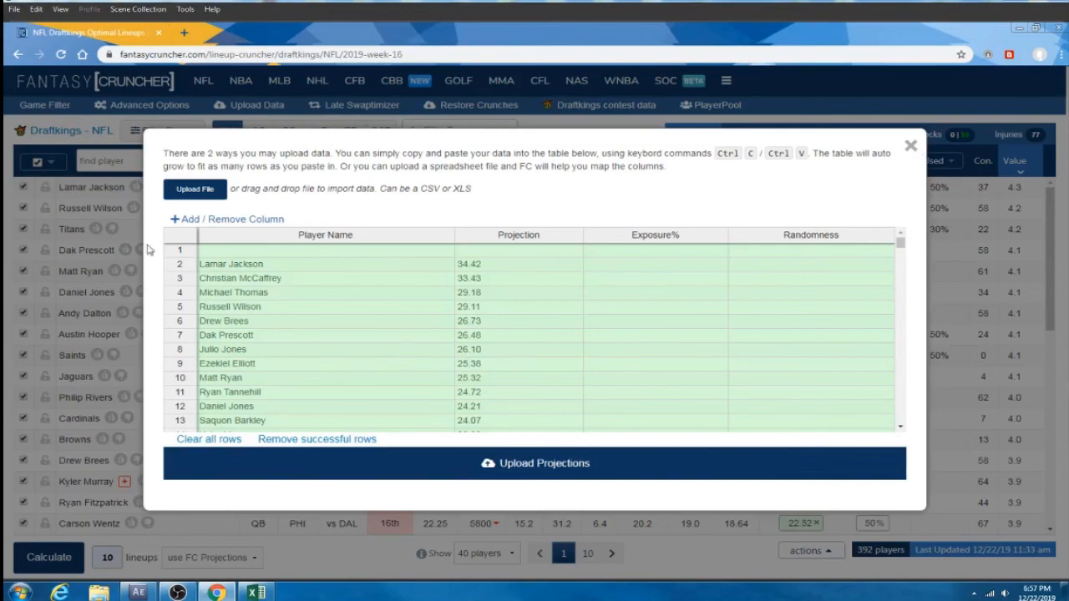
pyautogui.click(910, 146)
# Step: Review the general advanced options, including unique players, team salary, global exposure and randomness
pyautogui.click(142, 104)
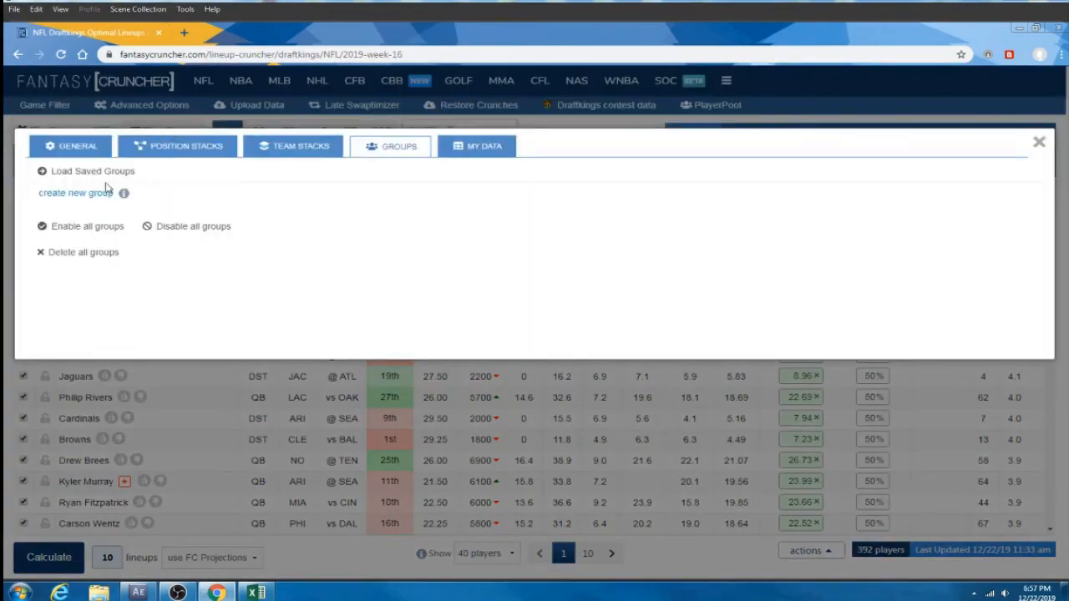
pyautogui.click(80, 149)
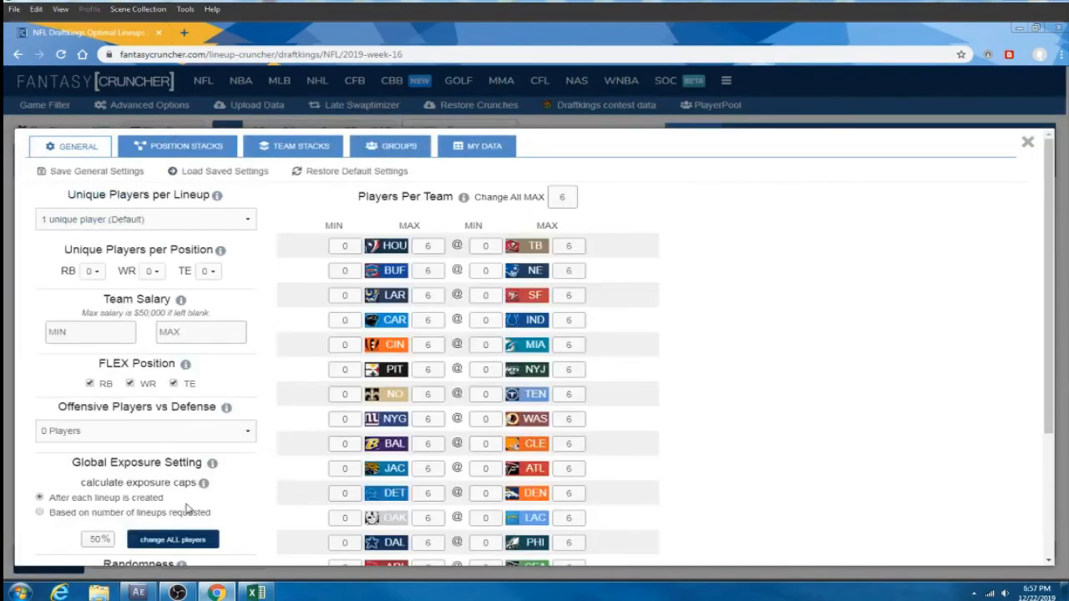
pyautogui.scroll(-2, 188, 510)
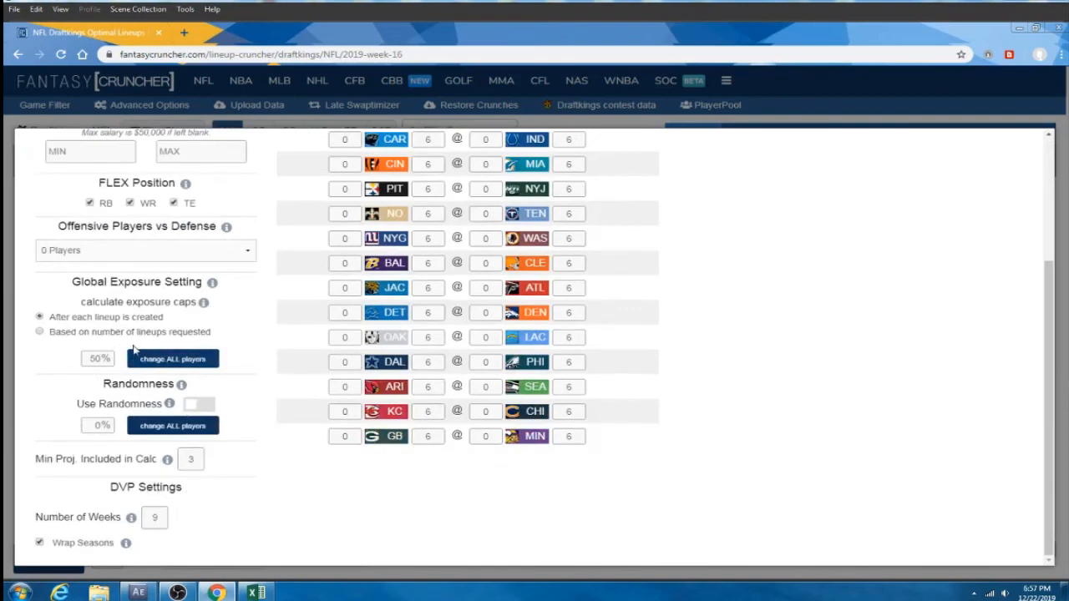
pyautogui.scroll(3, 138, 333)
pyautogui.scroll(-1, 167, 250)
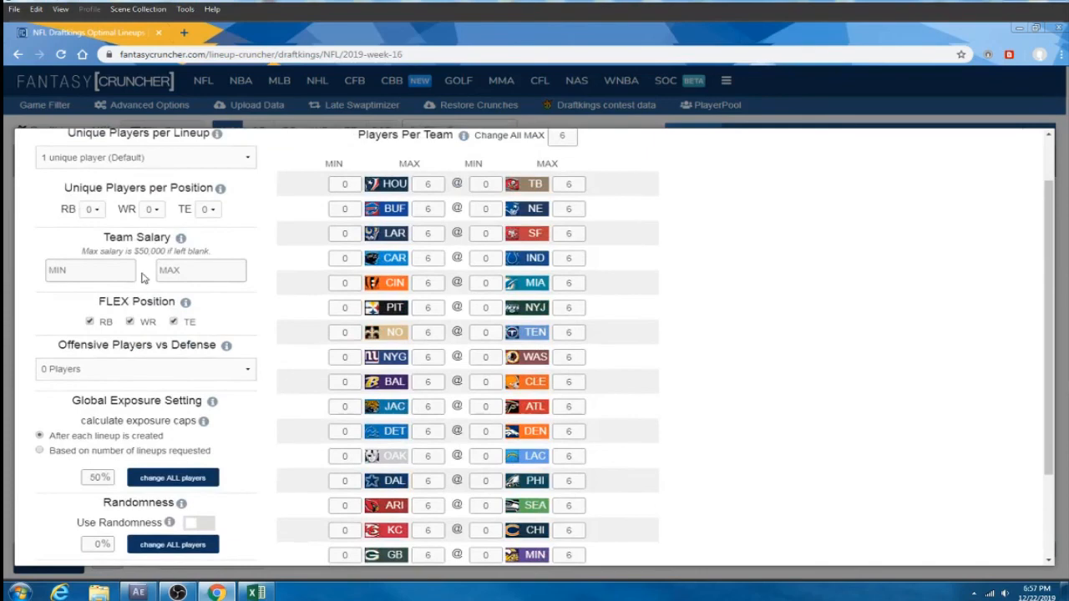
pyautogui.scroll(1, 183, 192)
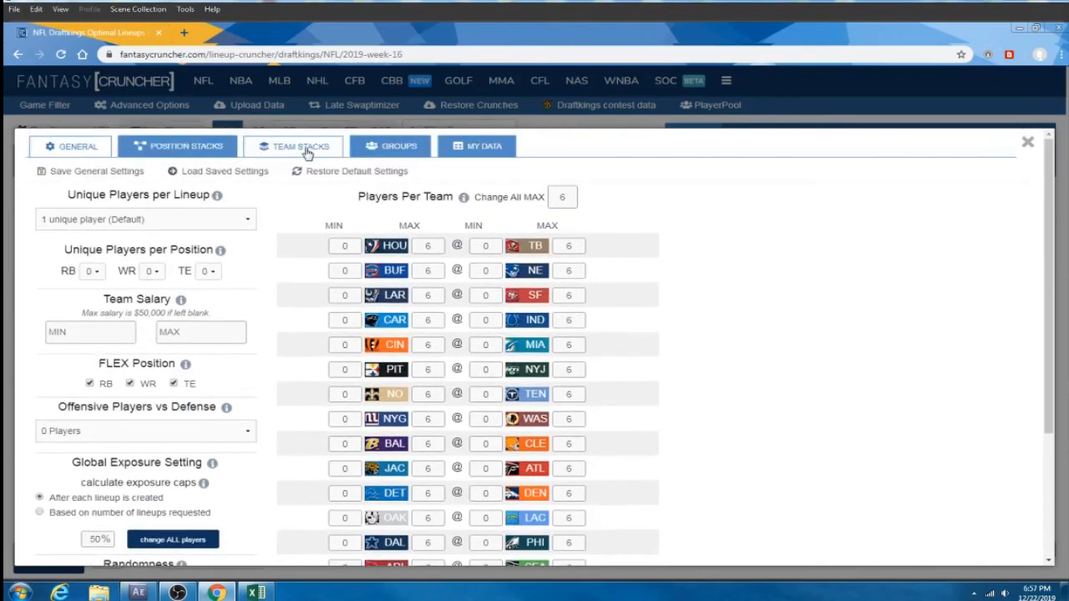
# Step: Look over the position stacking, team stacking and player group options
pyautogui.click(179, 147)
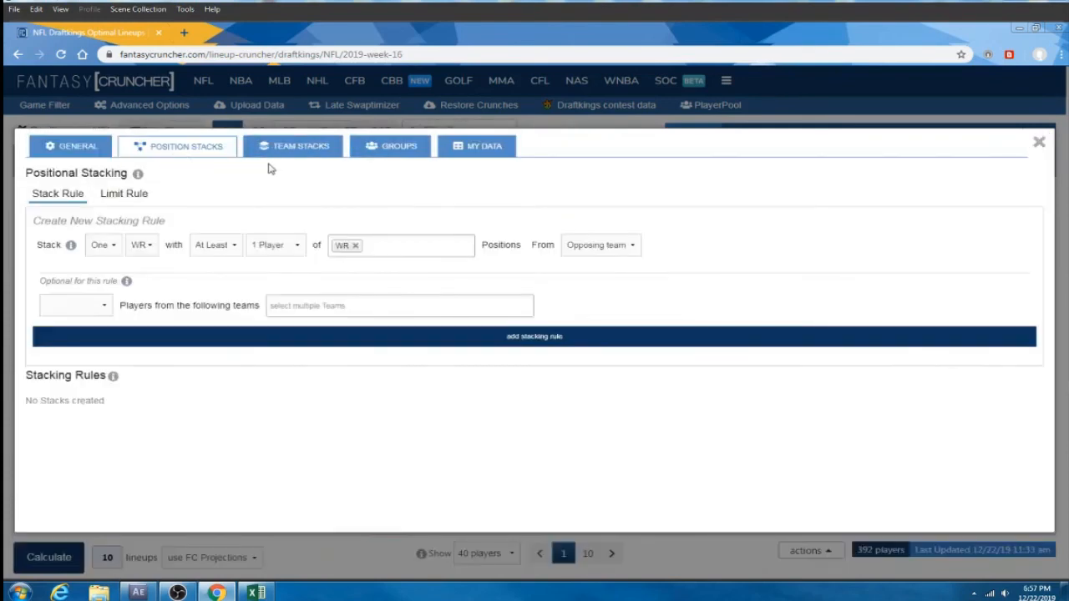
pyautogui.click(292, 148)
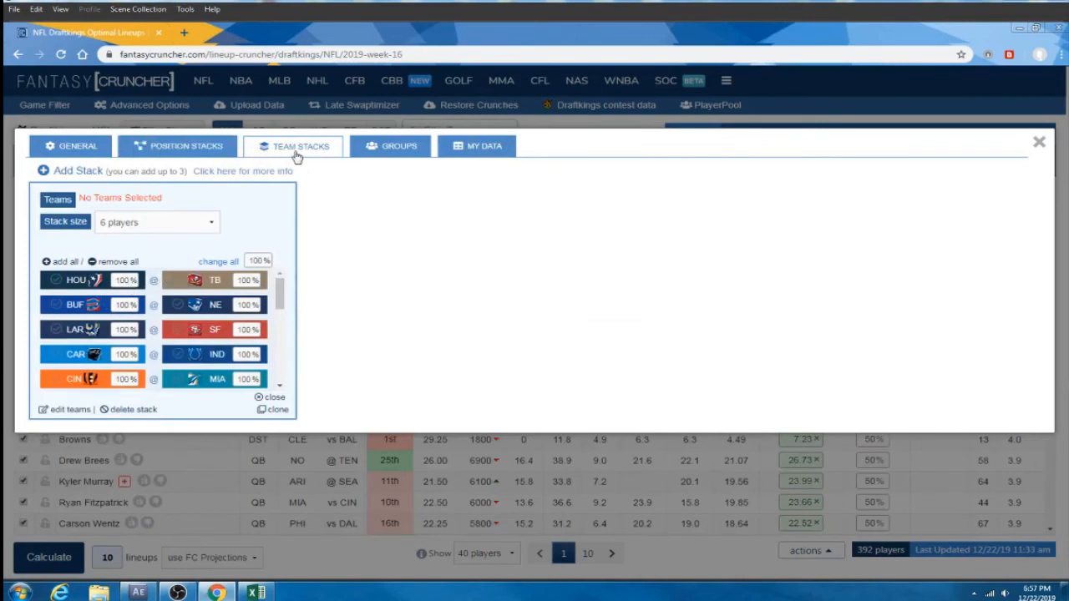
pyautogui.click(390, 150)
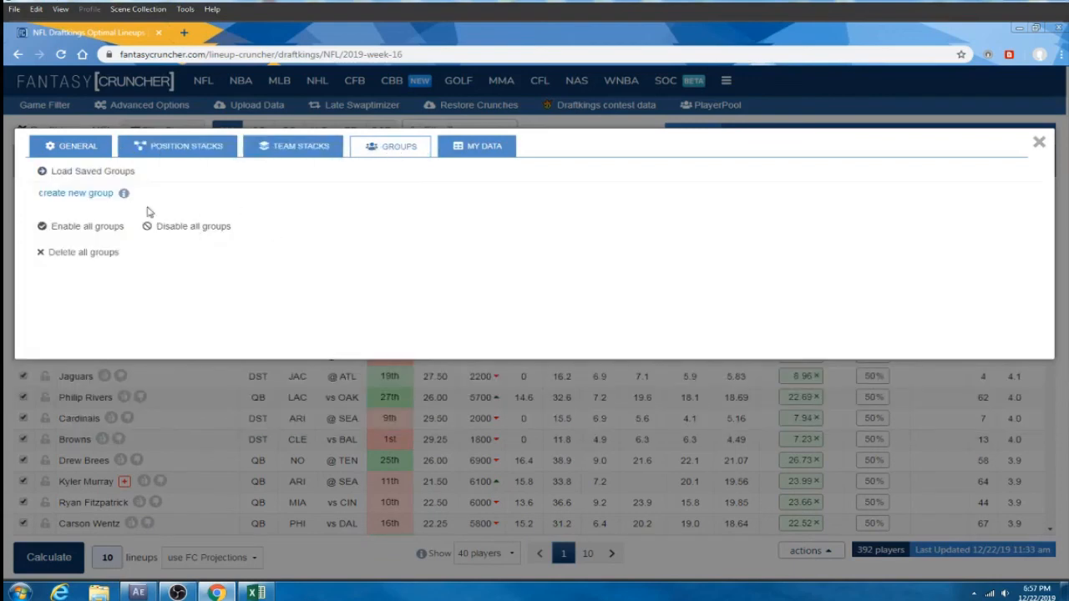
# Step: Create a new player group, view its player count choices and close the advanced options
pyautogui.click(84, 195)
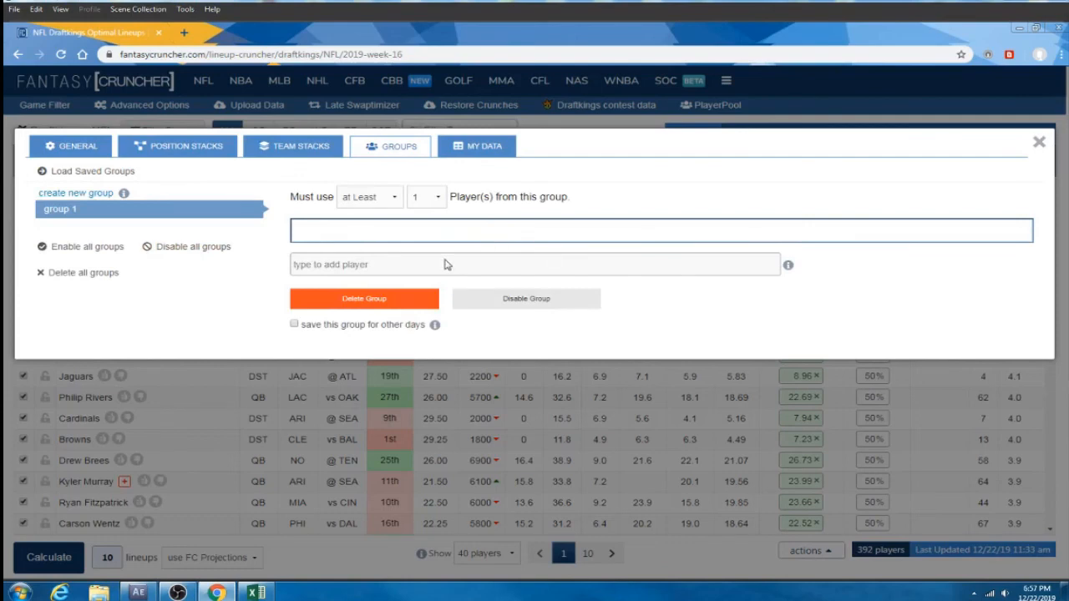
pyautogui.click(428, 197)
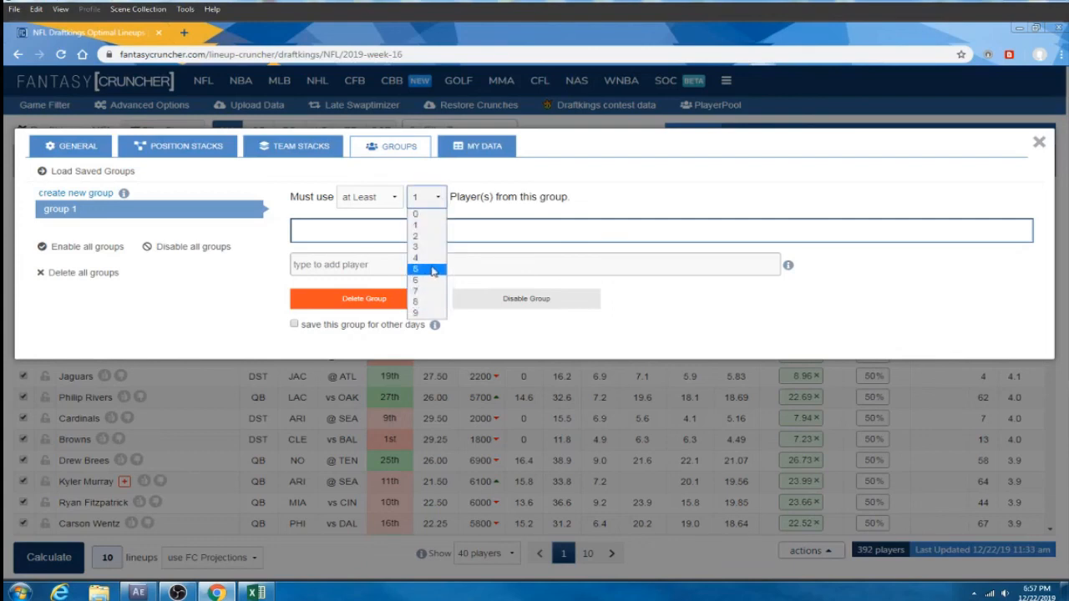
pyautogui.click(1039, 142)
pyautogui.click(1039, 142)
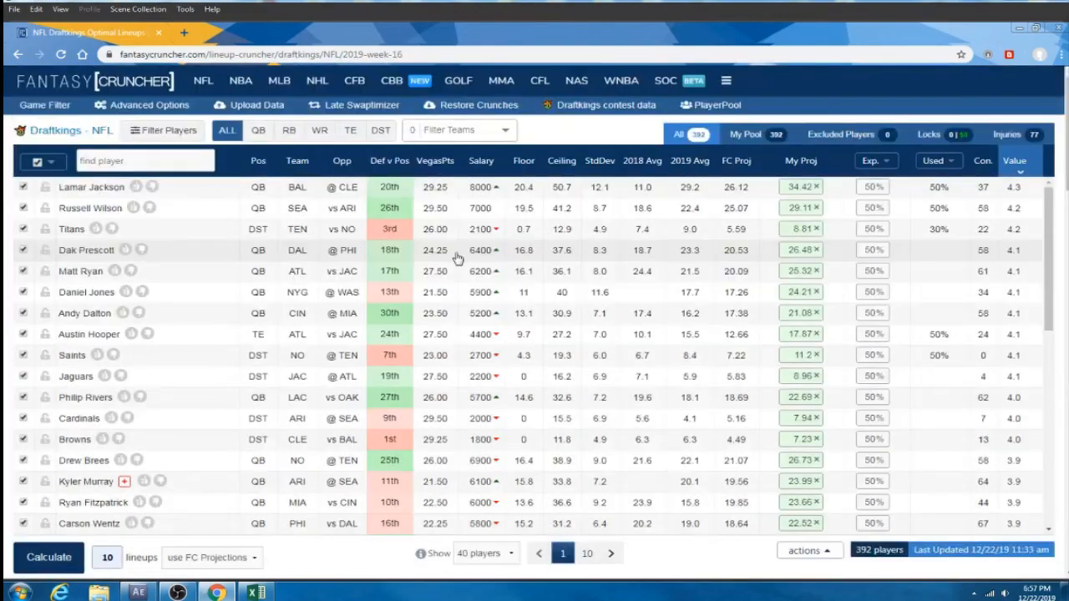